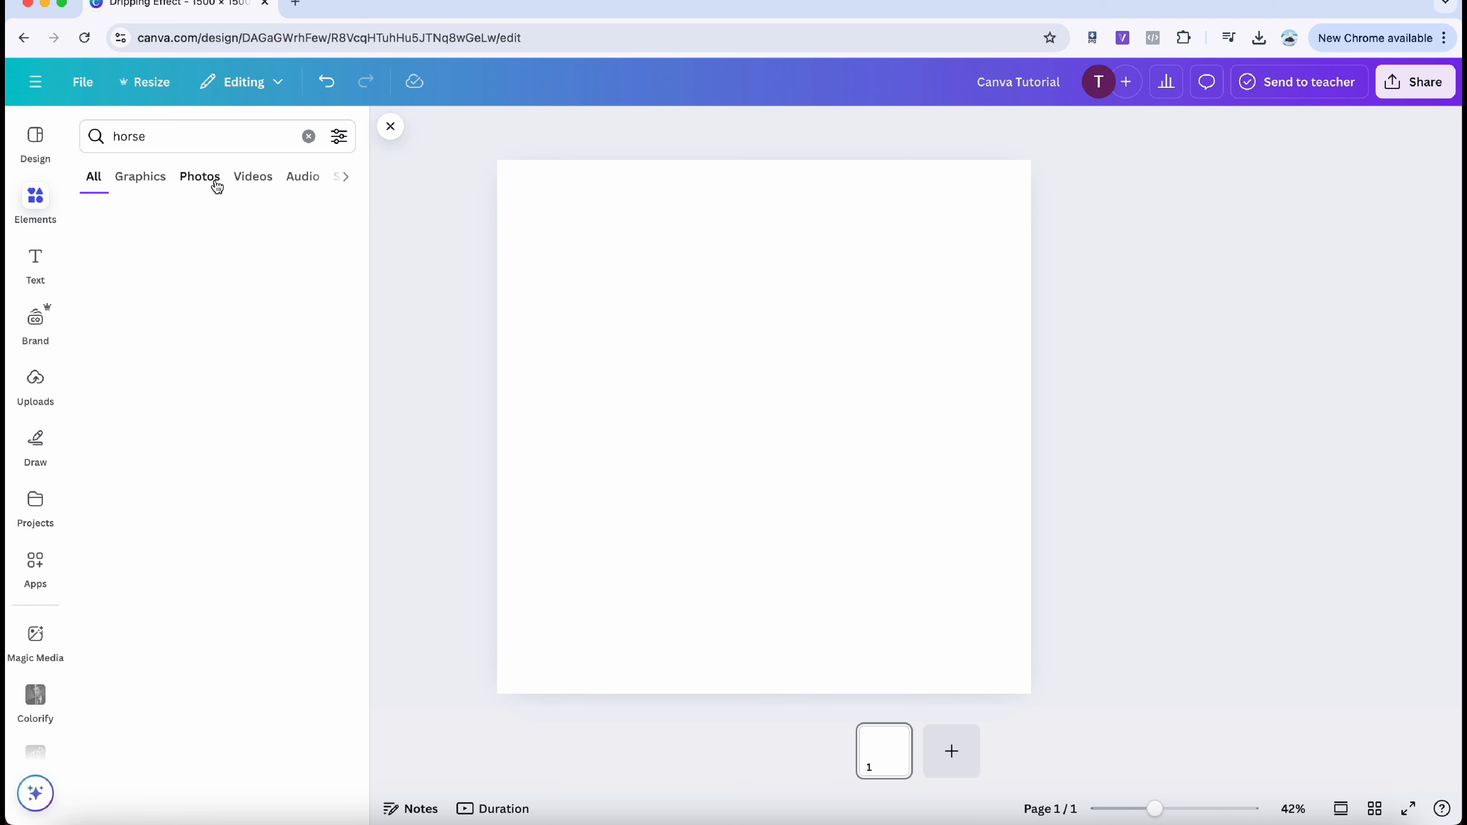
- Add the photo of the pale-maned horse trotting through a sunset meadow from the horse photo results to the page
{"action": "left_click", "coordinate": [201, 177]}
{"action": "scroll", "coordinate": [250, 382], "scroll_direction": "down", "scroll_amount": 1}
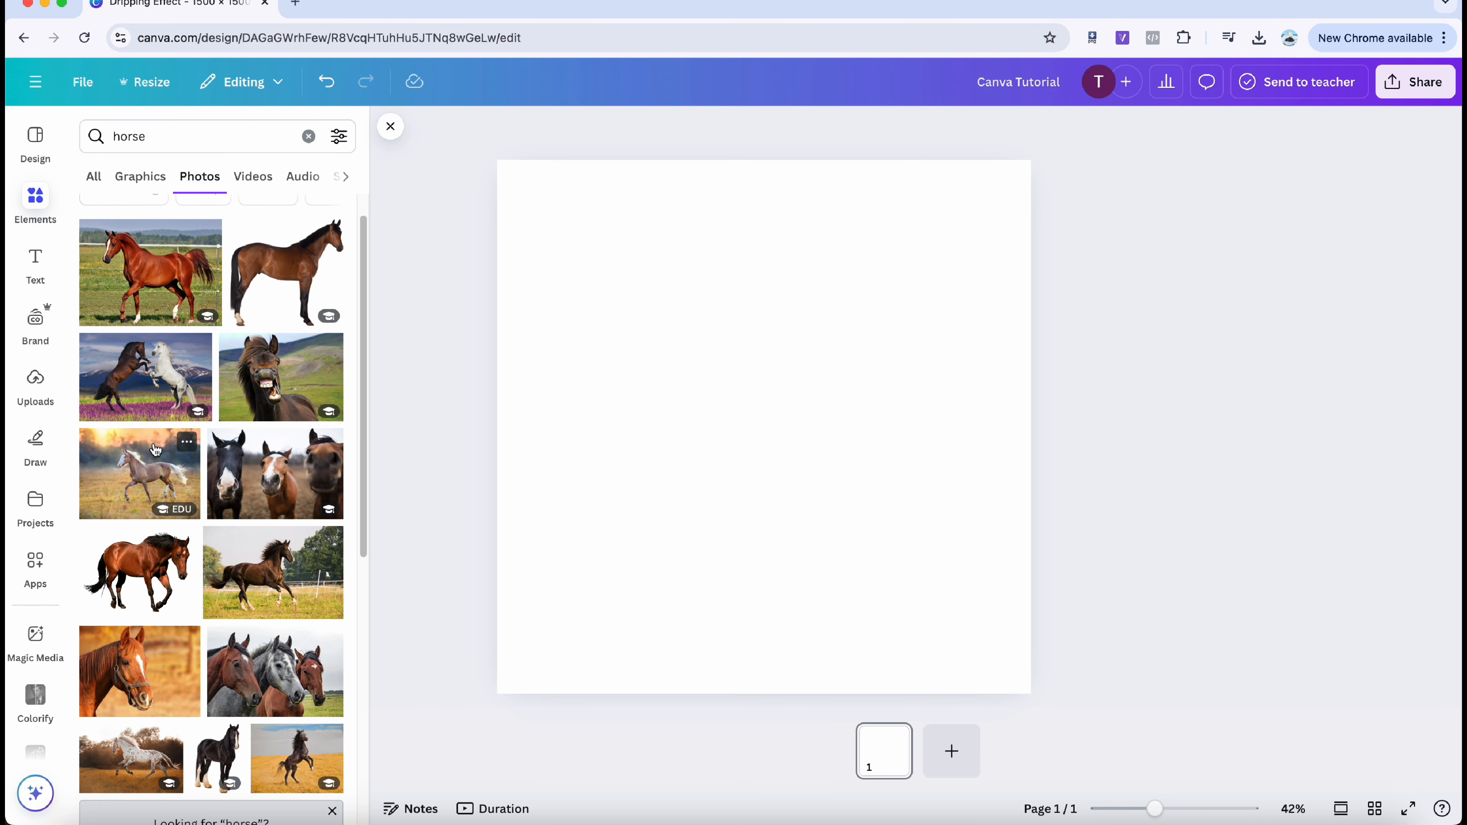
{"action": "left_click", "coordinate": [140, 474]}
{"action": "left_click", "coordinate": [1082, 429]}
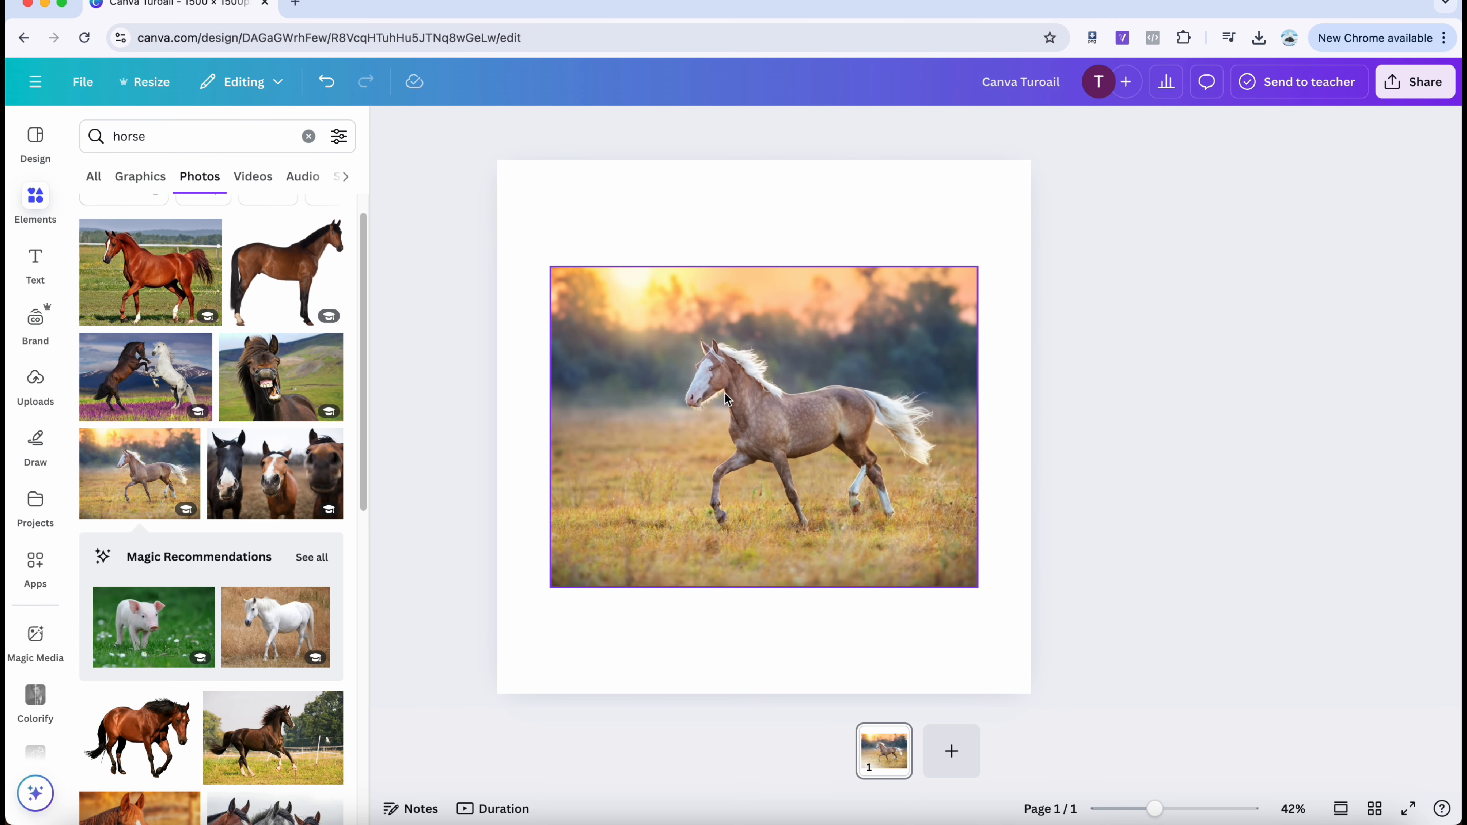
- Enlarge the horse photo to cover nearly the full page width and centre it vertically with white bands above and below
{"action": "left_click_drag", "start_coordinate": [752, 414], "coordinate": [704, 305]}
{"action": "left_click_drag", "start_coordinate": [932, 486], "coordinate": [1189, 739]}
{"action": "left_click_drag", "start_coordinate": [1030, 598], "coordinate": [896, 599]}
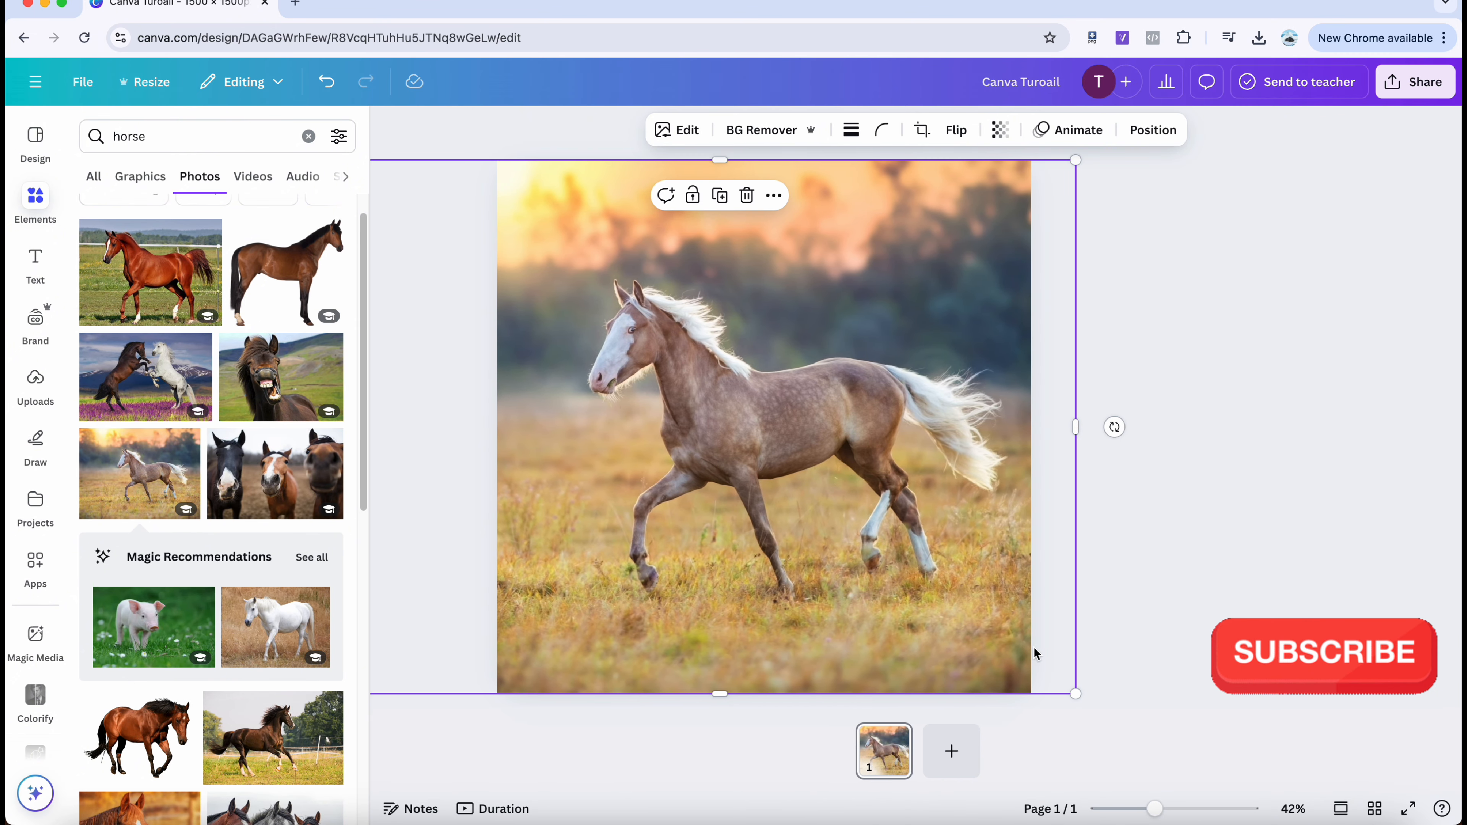
{"action": "left_click_drag", "start_coordinate": [1072, 693], "coordinate": [1011, 665]}
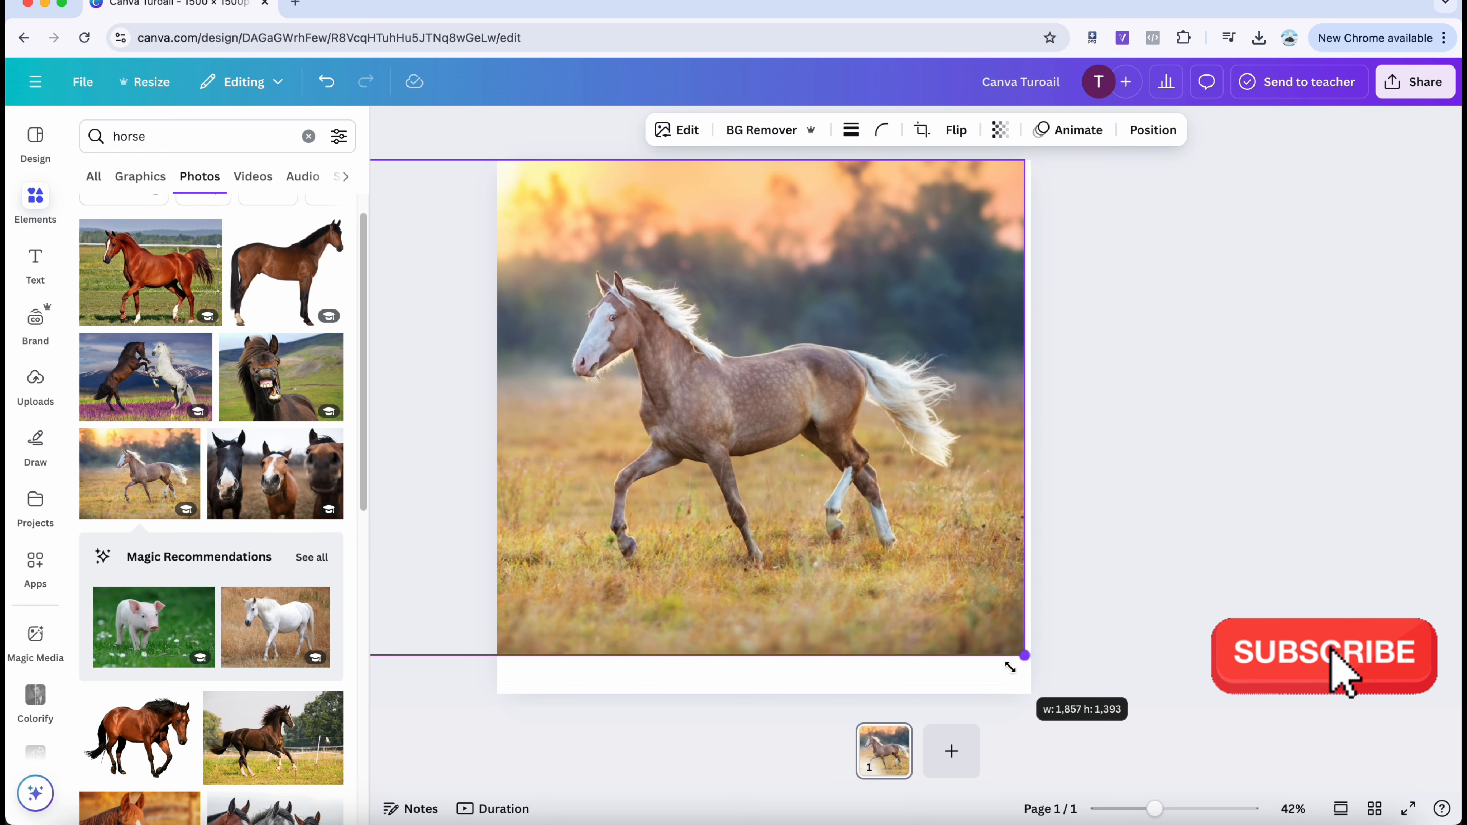
{"action": "left_click_drag", "start_coordinate": [974, 605], "coordinate": [980, 636]}
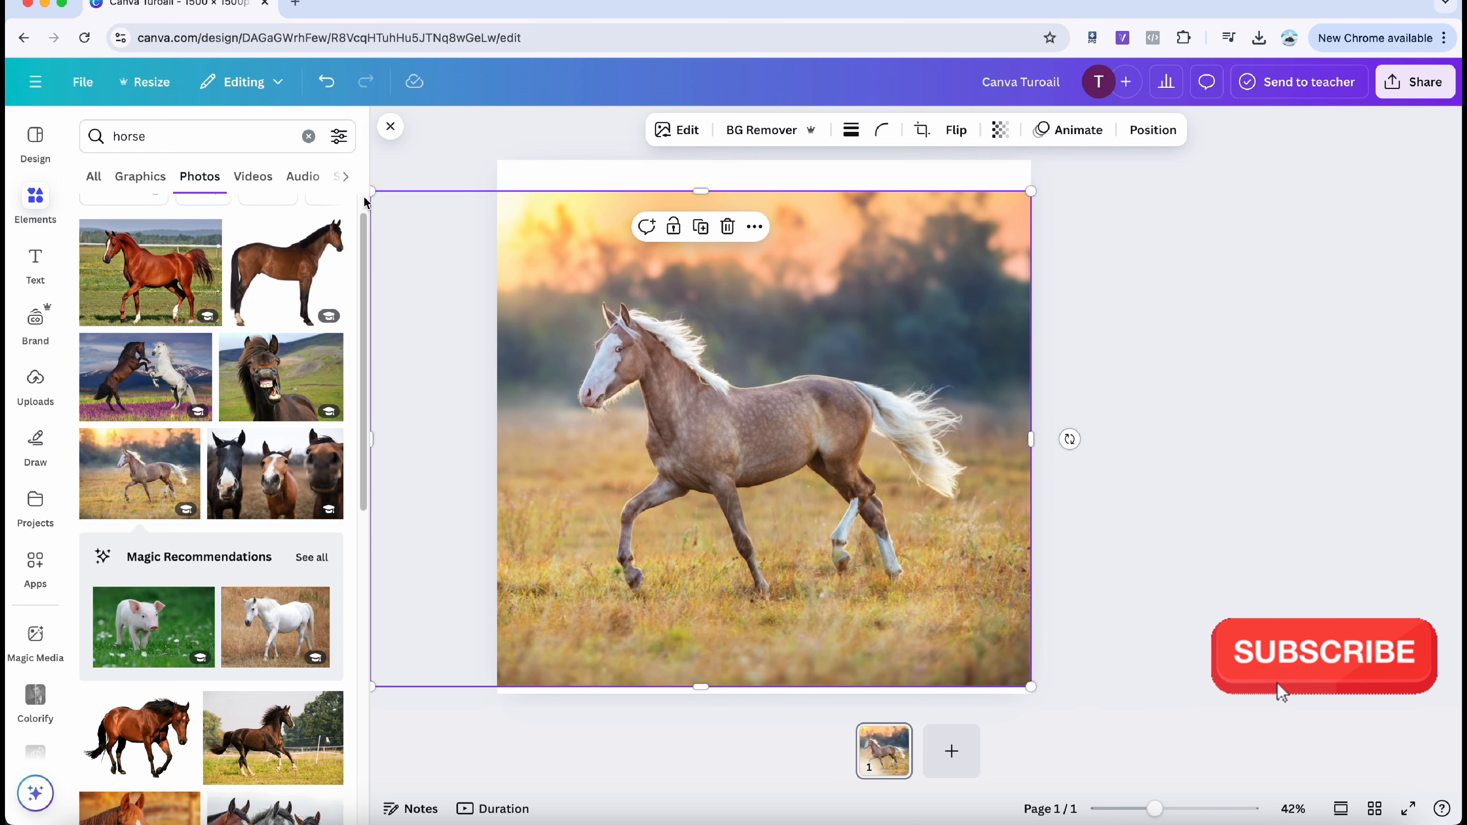
{"action": "left_click_drag", "start_coordinate": [492, 254], "coordinate": [497, 241]}
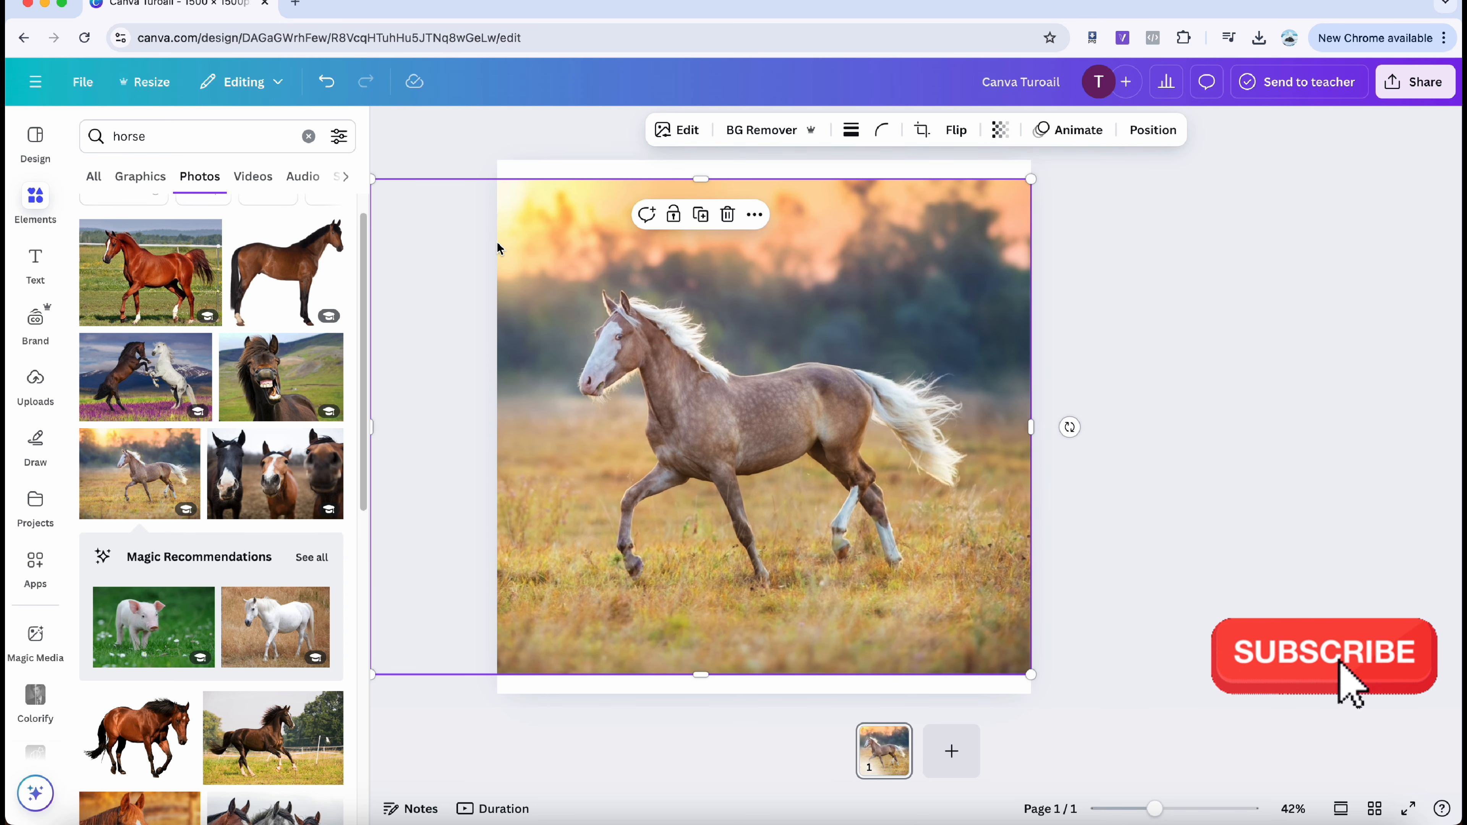
{"action": "left_click_drag", "start_coordinate": [376, 179], "coordinate": [427, 220]}
{"action": "left_click_drag", "start_coordinate": [726, 388], "coordinate": [714, 365]}
{"action": "left_click", "coordinate": [1212, 381]}
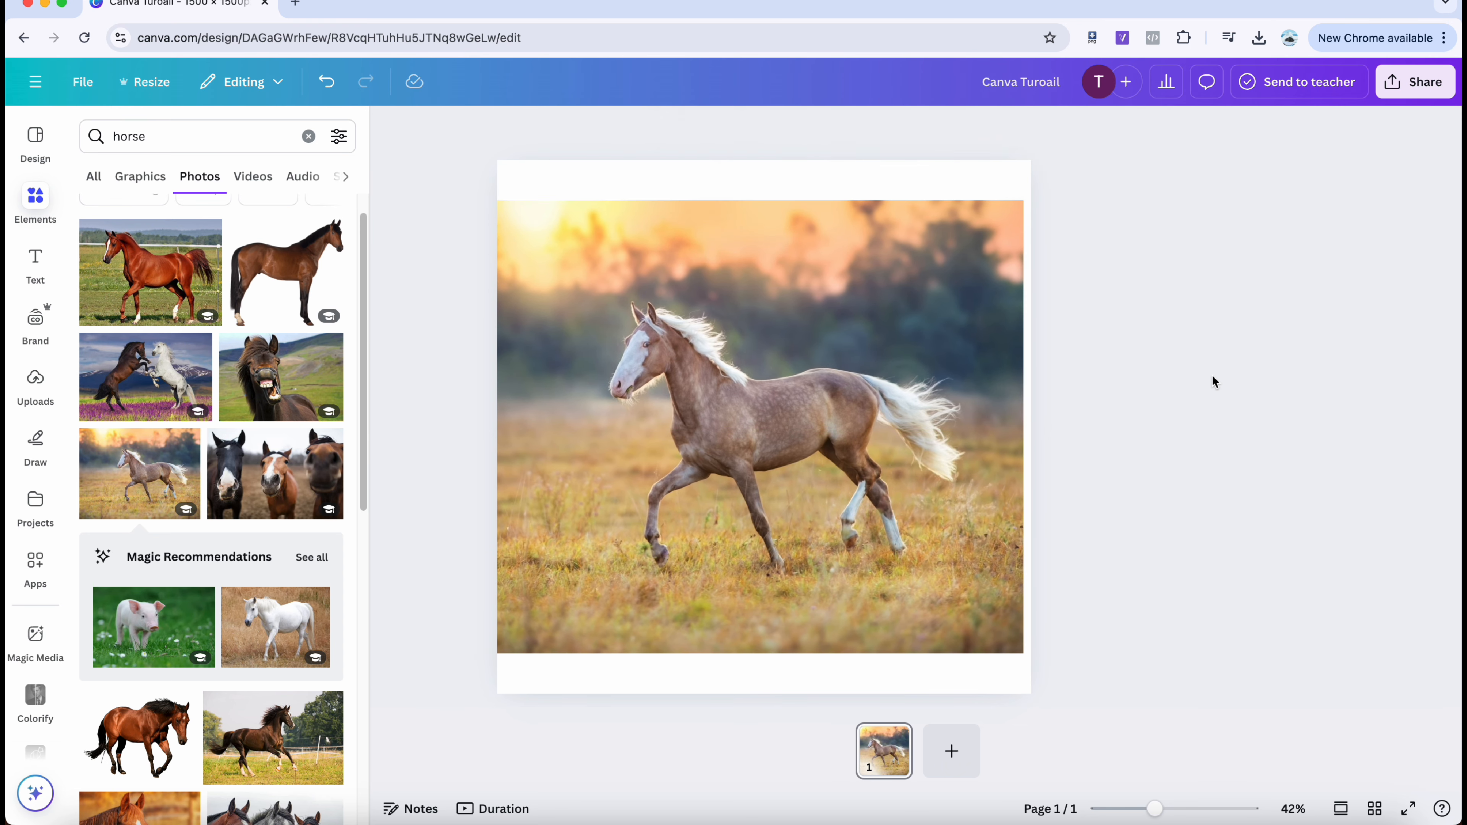
- Search the element graphics for "curve" and add the thick black arc to the page
{"action": "left_click", "coordinate": [150, 138]}
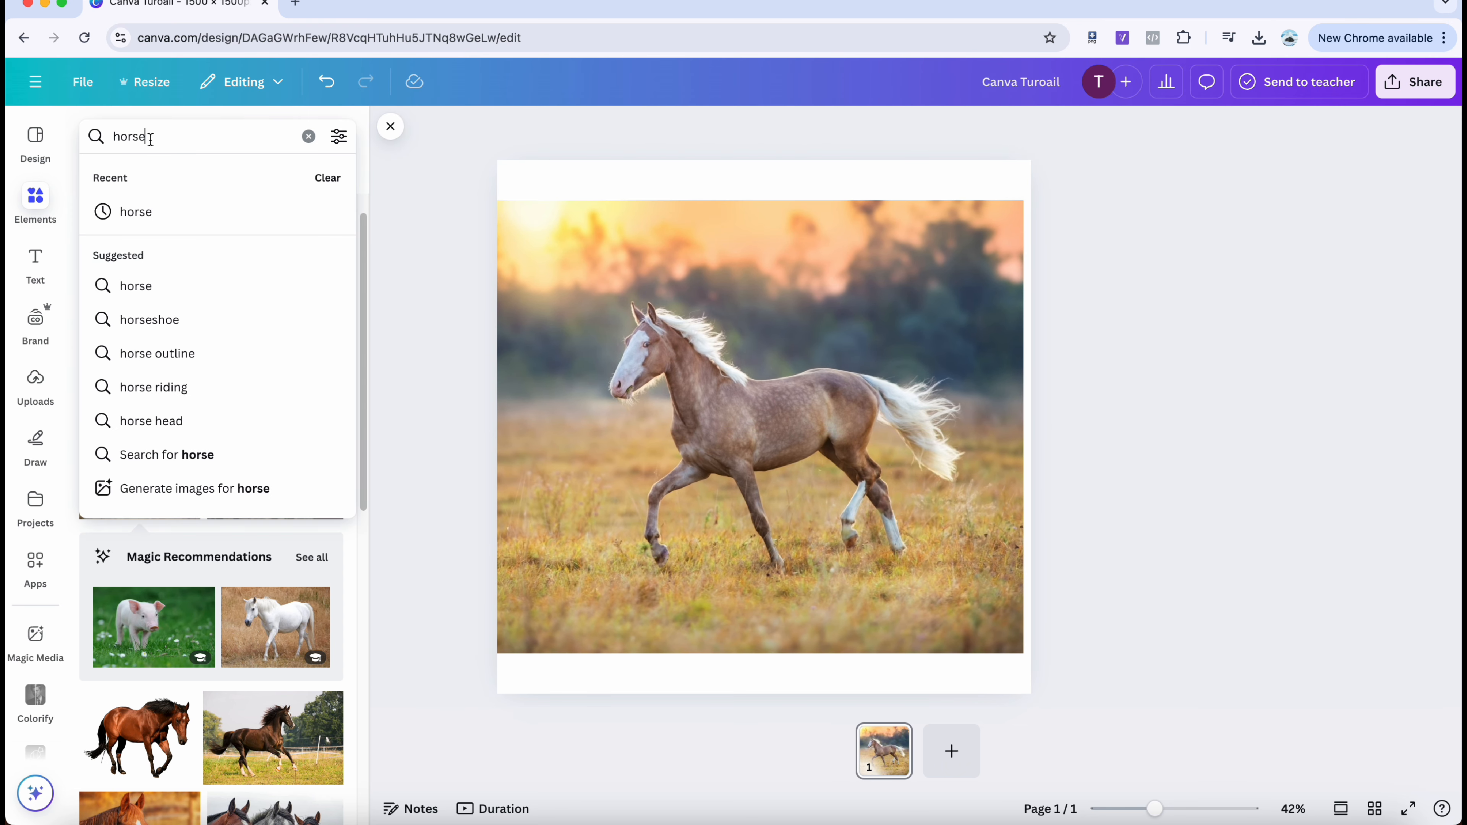
{"action": "key", "text": "Return"}
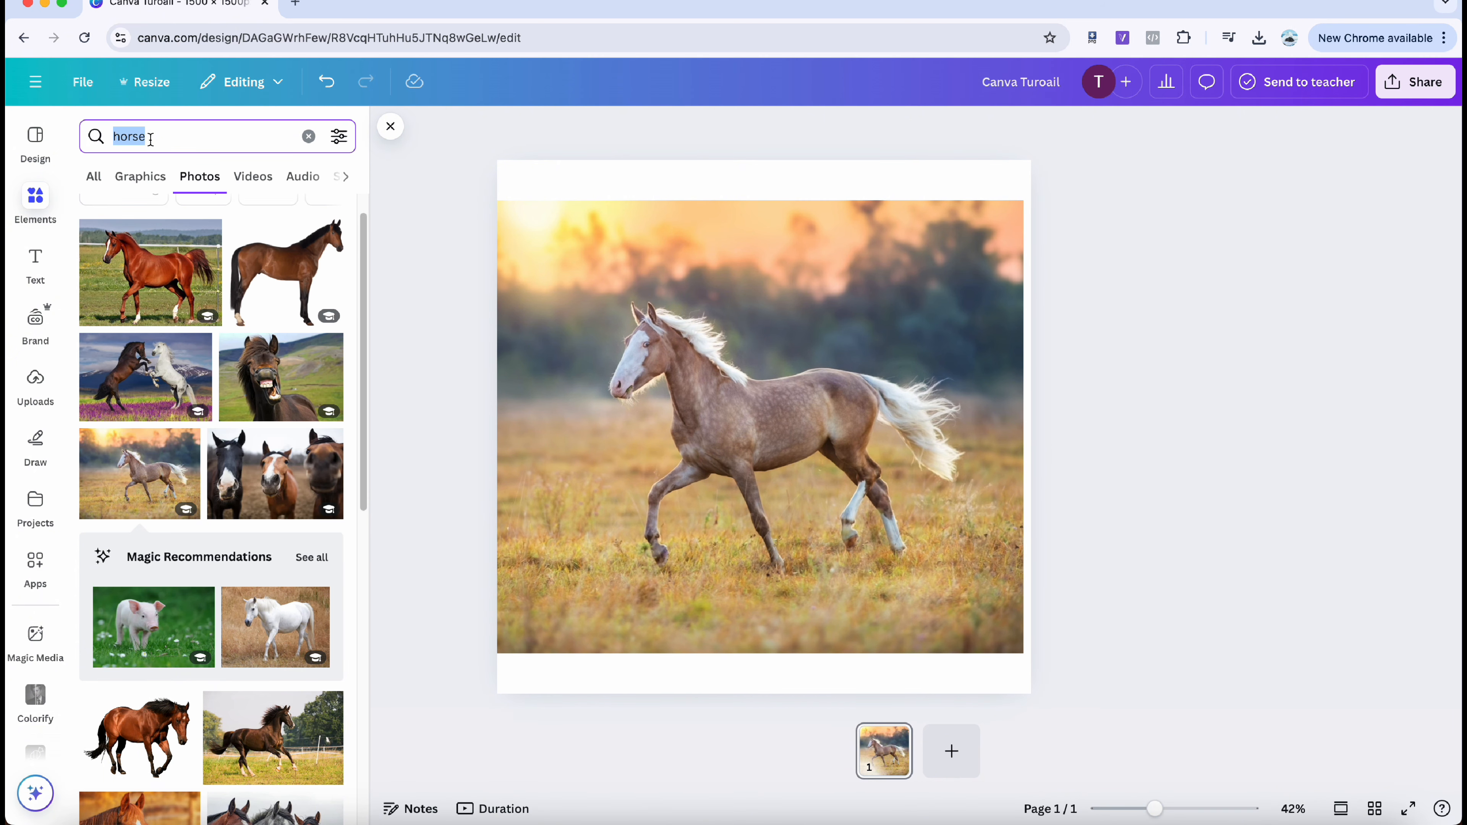
{"action": "type", "text": "curve"}
{"action": "key", "text": "Return"}
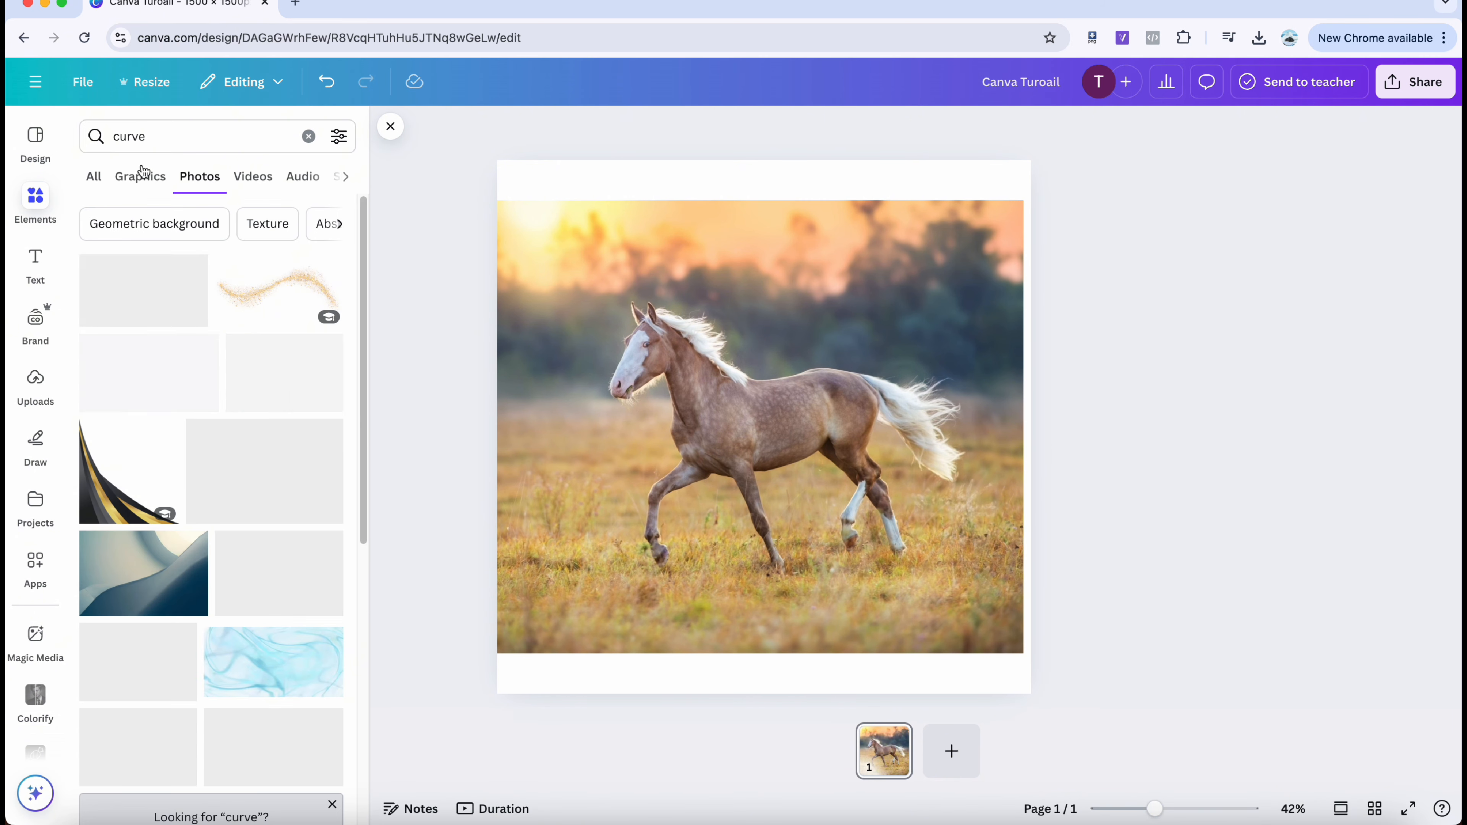
{"action": "left_click", "coordinate": [141, 176]}
{"action": "left_click", "coordinate": [126, 290]}
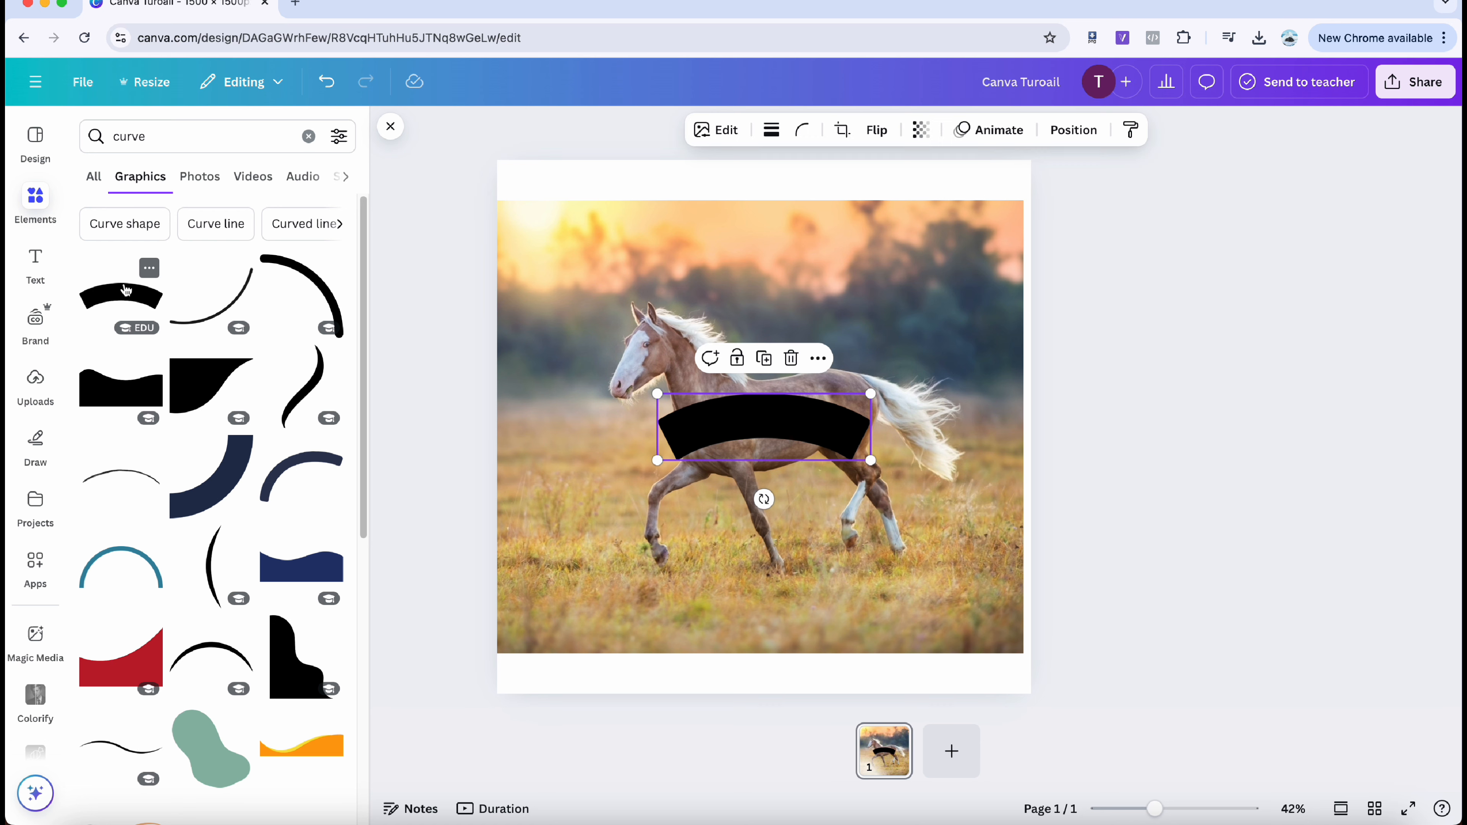
- Recolor the arc white and enlarge it across the photo's lower edge so that it spans beyond the page width
{"action": "left_click", "coordinate": [755, 129]}
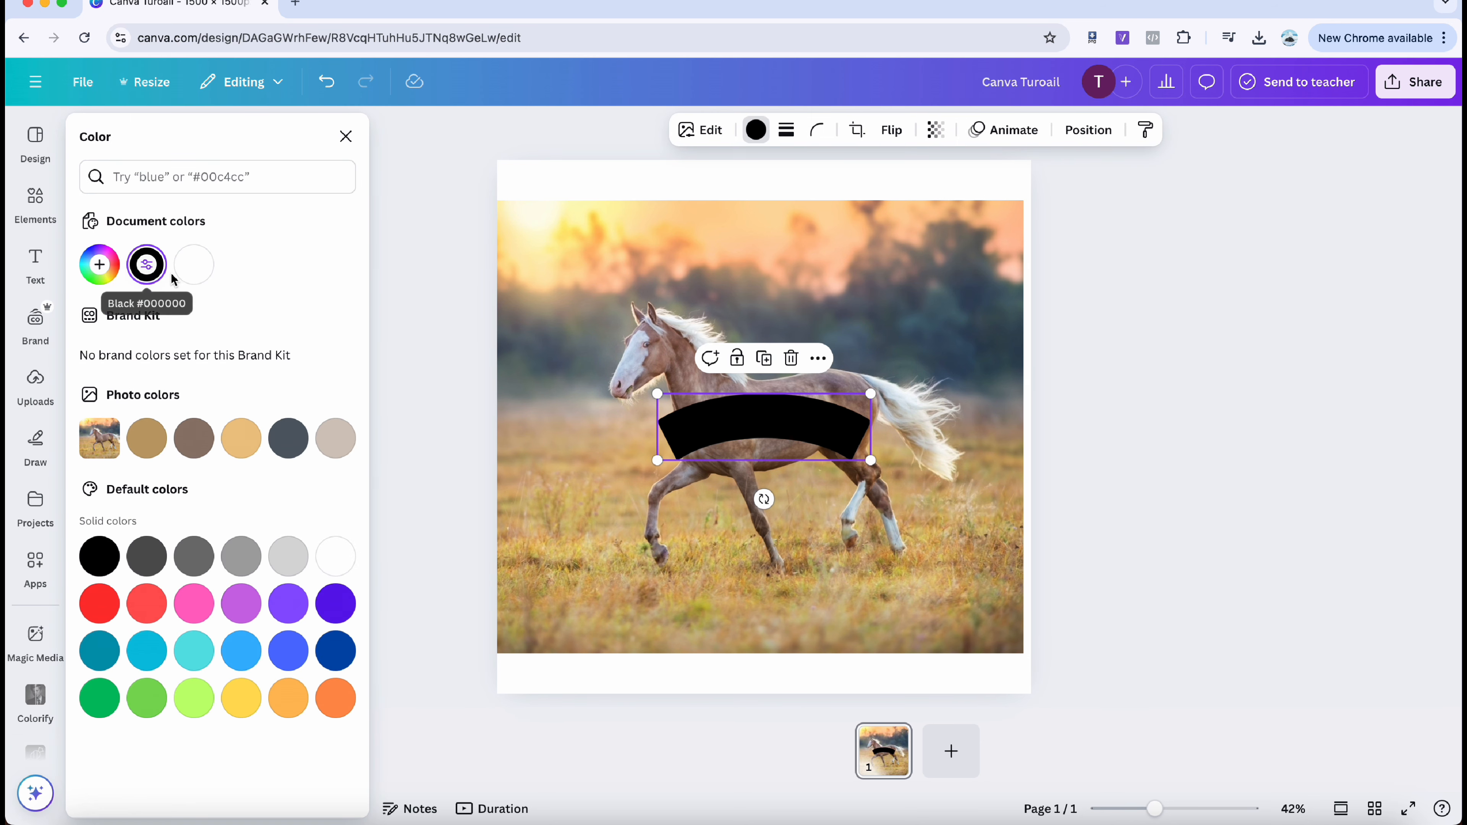
{"action": "left_click", "coordinate": [194, 266]}
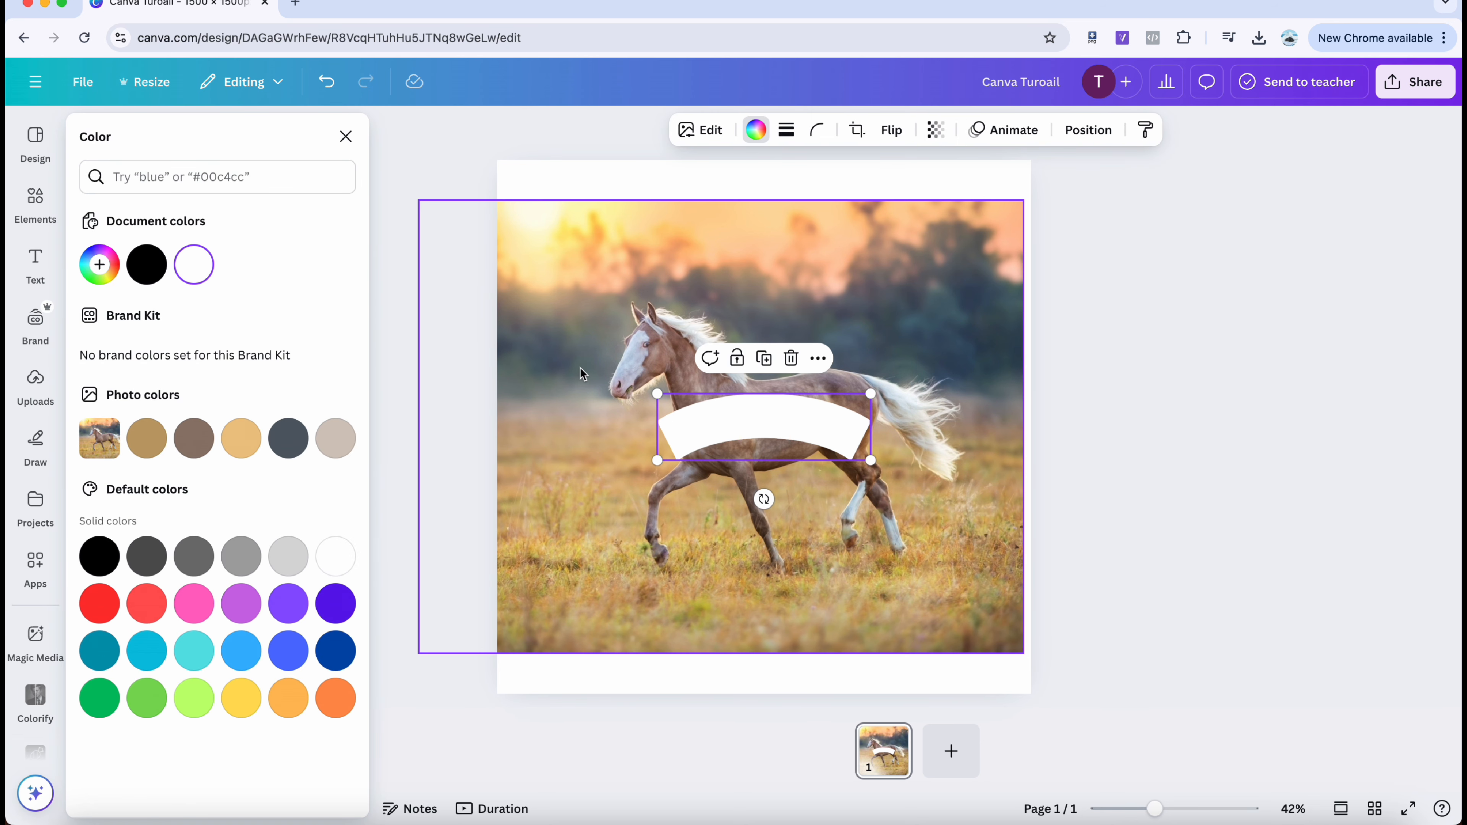
{"action": "left_click_drag", "start_coordinate": [732, 406], "coordinate": [535, 653]}
{"action": "left_click_drag", "start_coordinate": [673, 640], "coordinate": [1066, 601]}
{"action": "left_click_drag", "start_coordinate": [994, 640], "coordinate": [997, 681]}
- Duplicate the white arc, rotate the copy to vertical and place it over the photo's right edge, bulging inward
{"action": "right_click", "coordinate": [997, 680]}
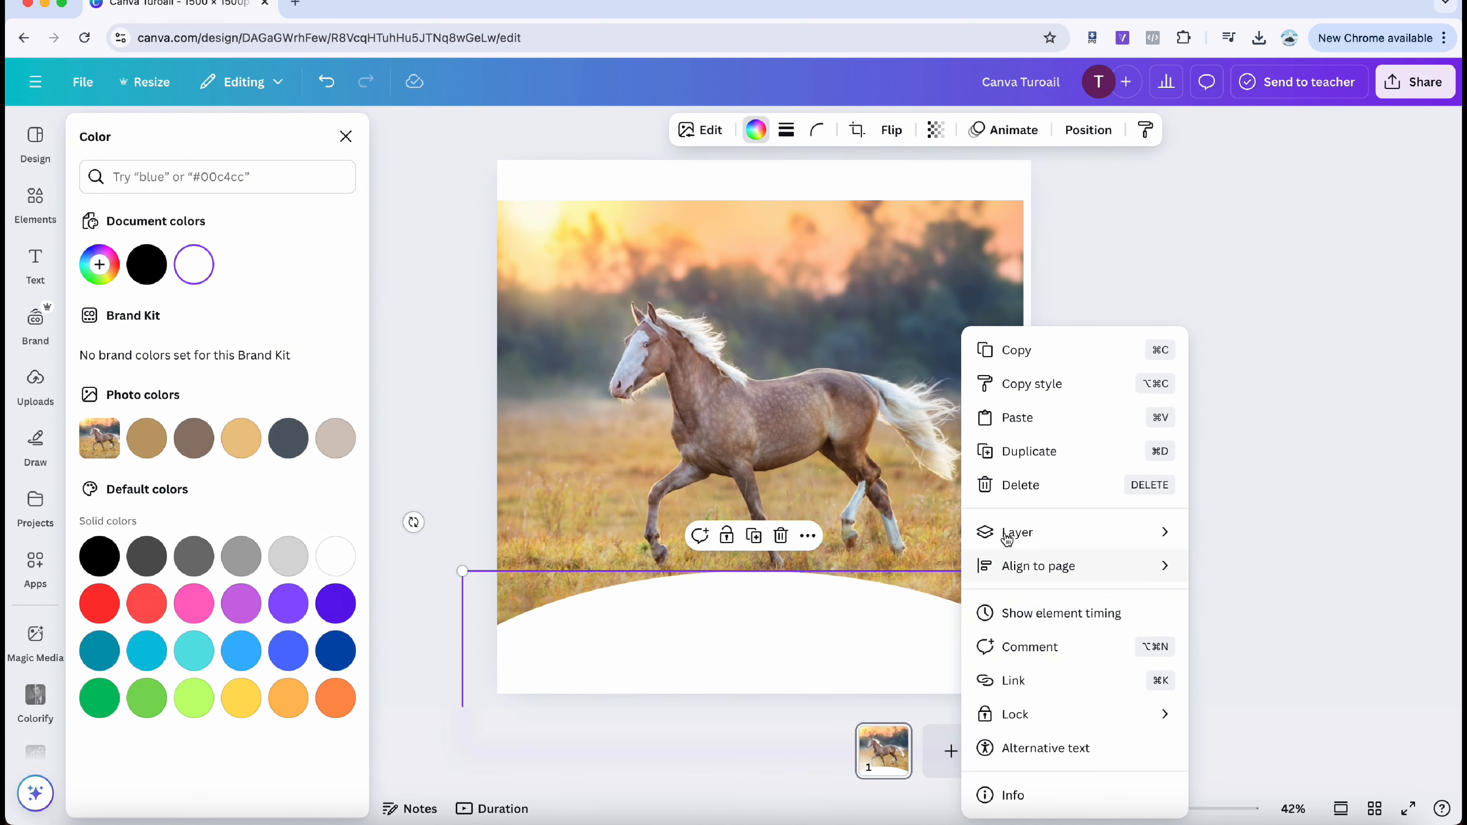
{"action": "left_click", "coordinate": [1008, 454]}
{"action": "left_click_drag", "start_coordinate": [822, 593], "coordinate": [825, 433]}
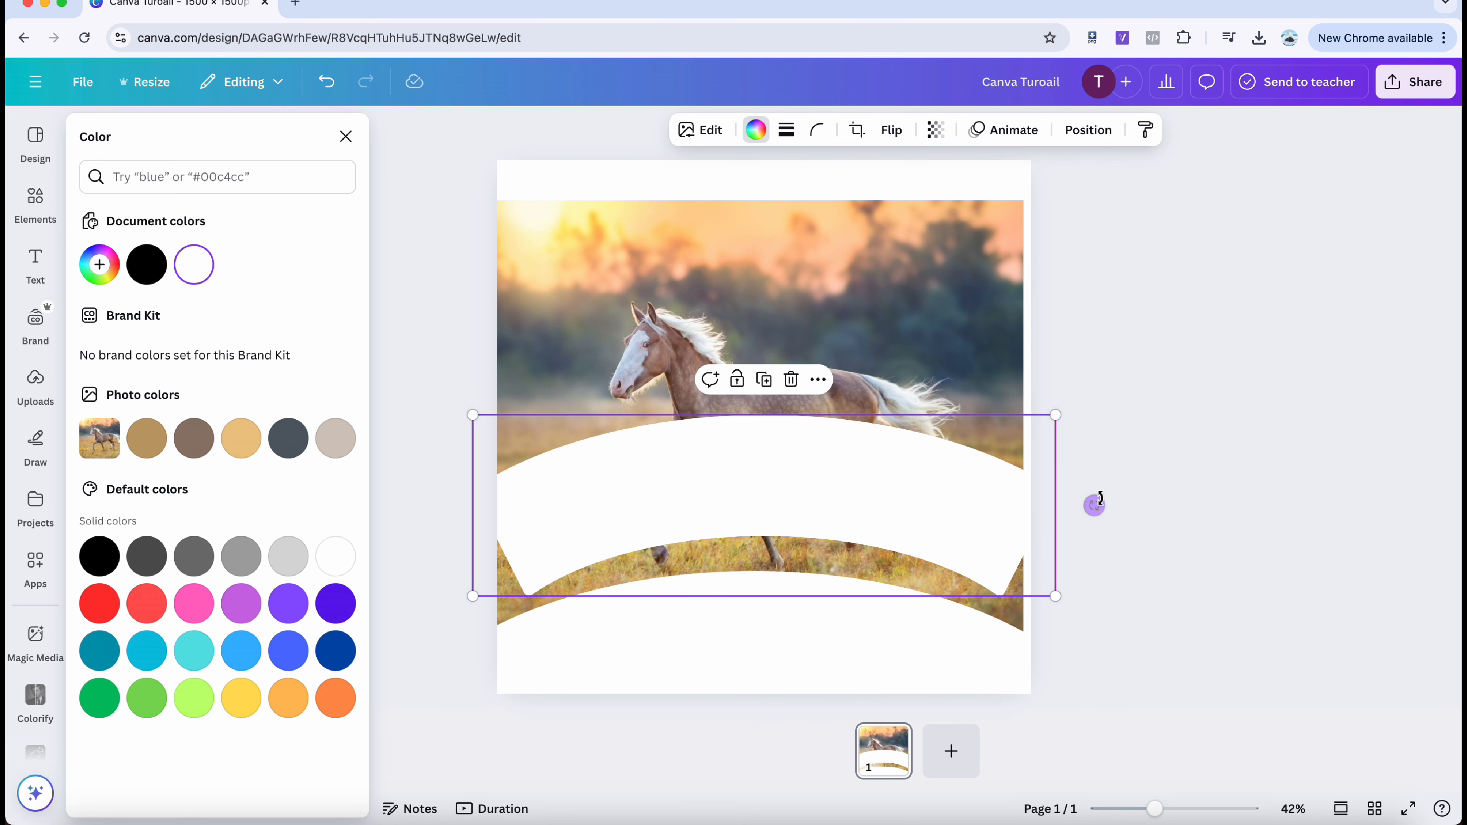
{"action": "left_click_drag", "start_coordinate": [1093, 500], "coordinate": [756, 305]}
{"action": "left_click_drag", "start_coordinate": [750, 376], "coordinate": [947, 371]}
- Shrink the horse photo and reposition it so its right and lower edges sit beneath the two white arcs
{"action": "left_click", "coordinate": [506, 264]}
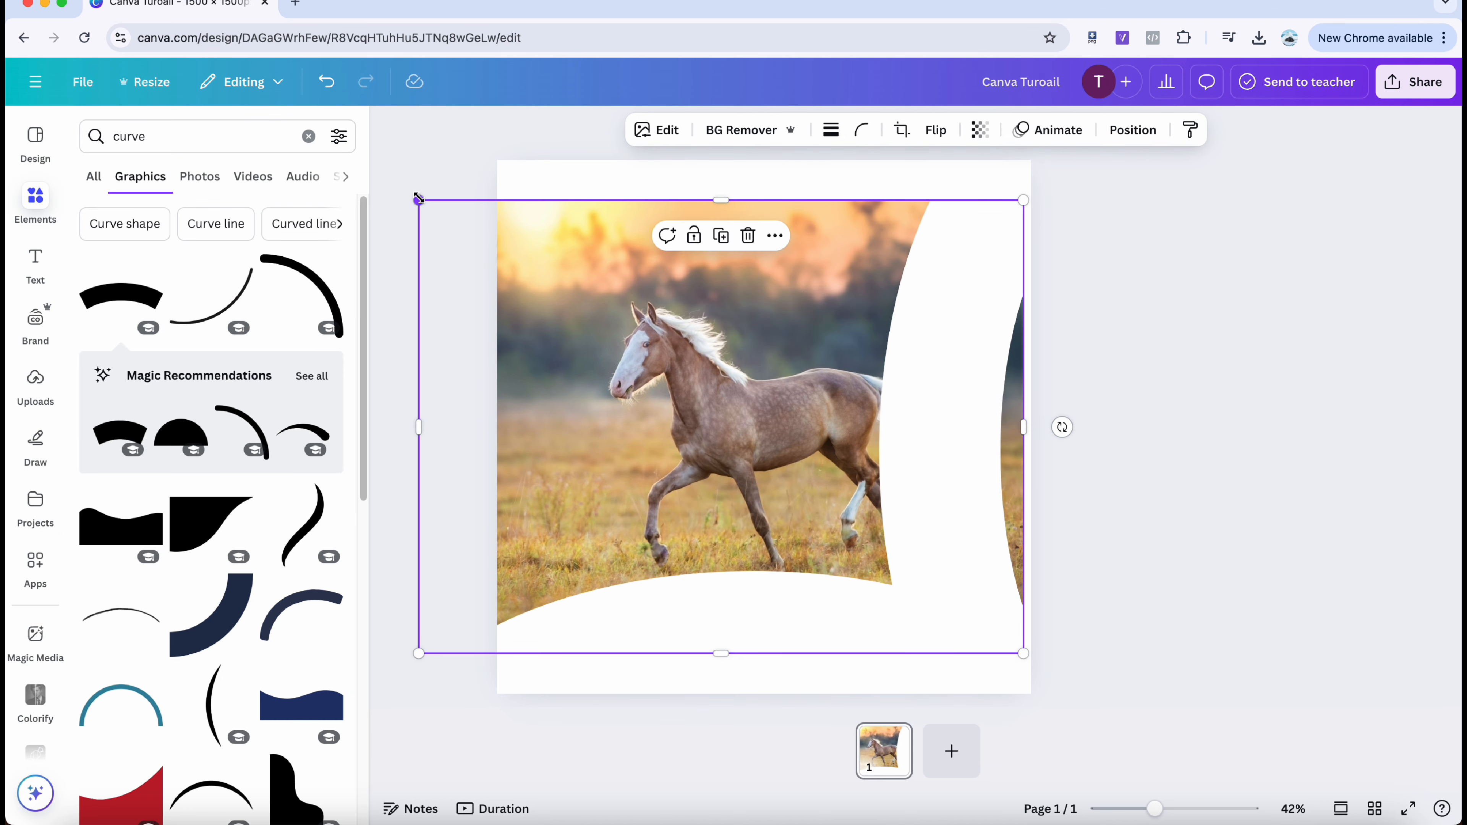
{"action": "left_click_drag", "start_coordinate": [418, 199], "coordinate": [598, 295]}
{"action": "left_click_drag", "start_coordinate": [783, 452], "coordinate": [729, 417]}
{"action": "left_click_drag", "start_coordinate": [533, 367], "coordinate": [605, 337]}
{"action": "left_click_drag", "start_coordinate": [606, 288], "coordinate": [629, 304]}
{"action": "left_click_drag", "start_coordinate": [771, 429], "coordinate": [736, 442]}
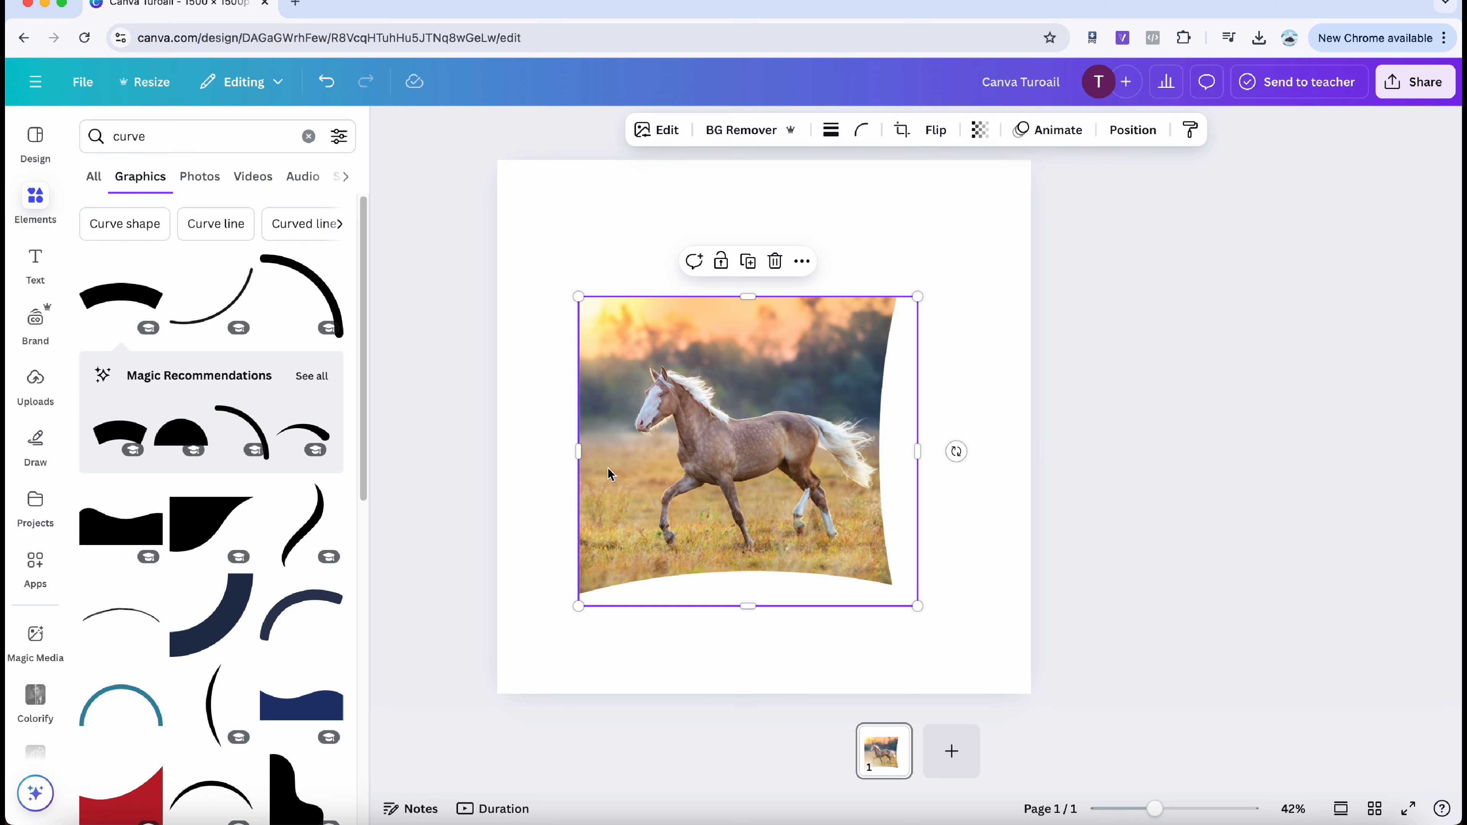
- Duplicate the vertical white arc, rotate the copy to bulge downward and place it over the photo's upper edge
{"action": "left_click", "coordinate": [931, 508]}
{"action": "right_click", "coordinate": [933, 507]}
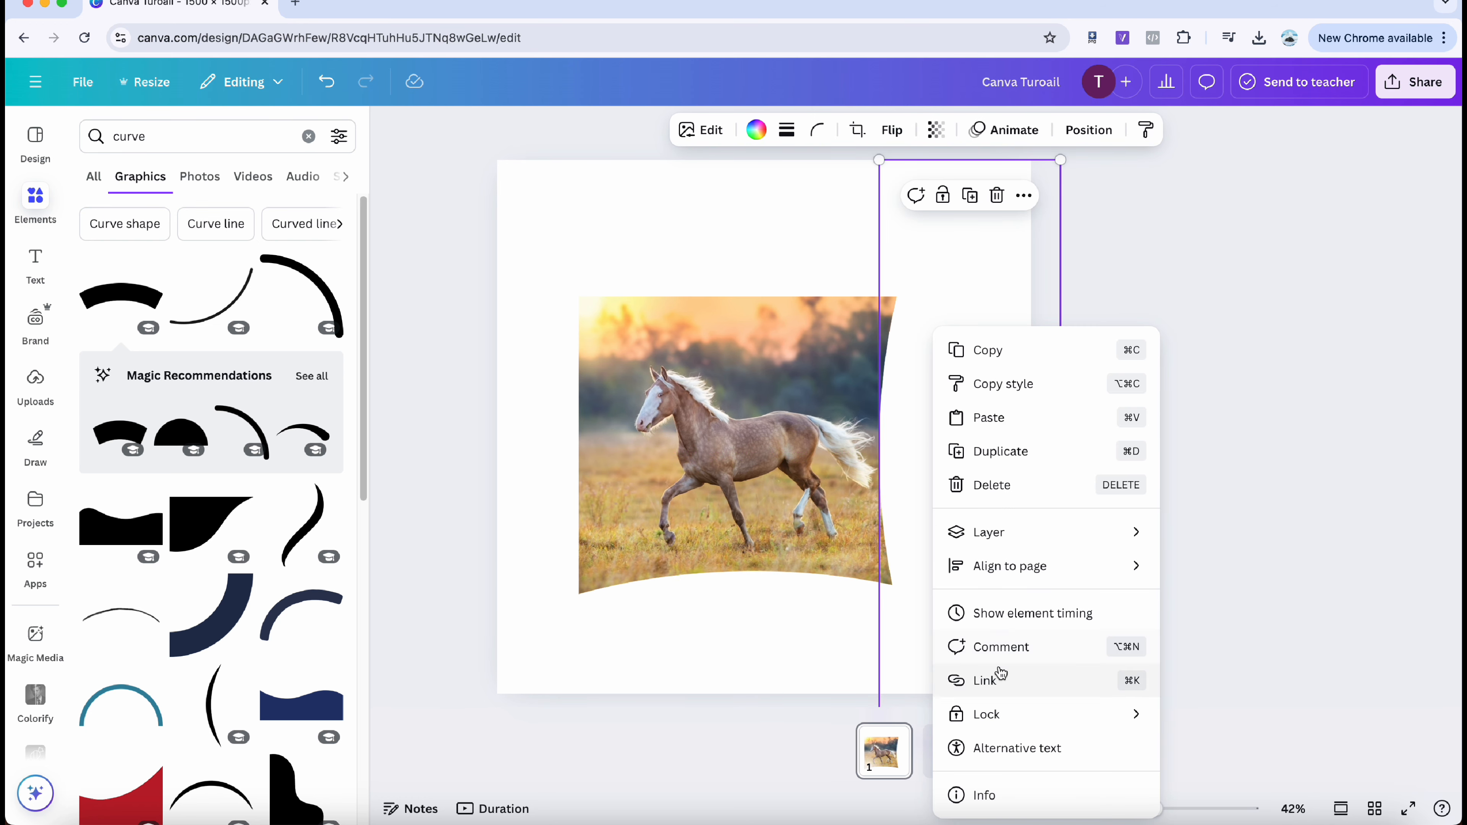
{"action": "left_click", "coordinate": [995, 459]}
{"action": "left_click_drag", "start_coordinate": [954, 502], "coordinate": [795, 503]}
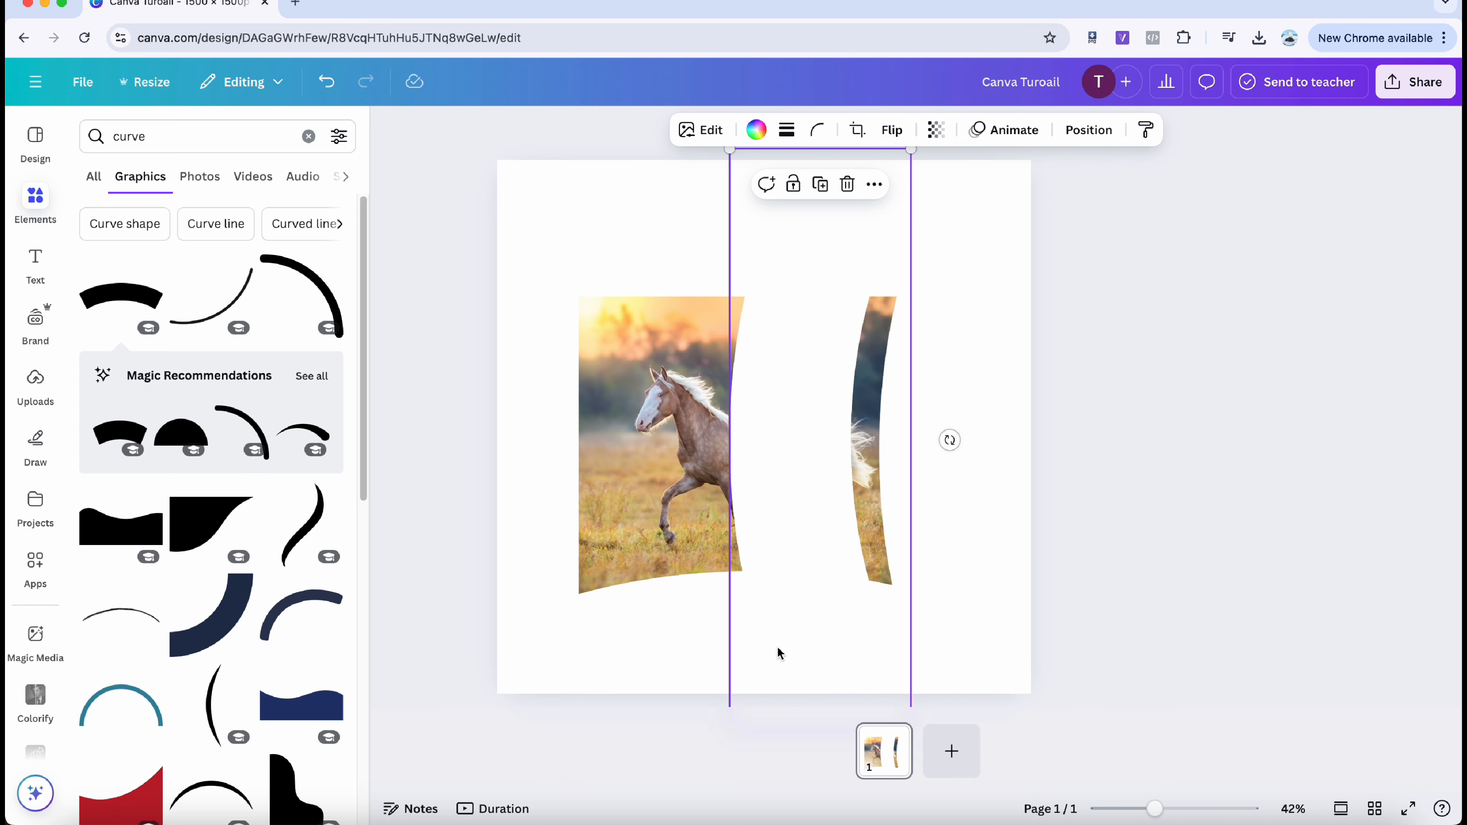
{"action": "left_click_drag", "start_coordinate": [950, 439], "coordinate": [811, 346]}
{"action": "left_click_drag", "start_coordinate": [875, 471], "coordinate": [811, 268]}
- Duplicate the upper white arc, rotate the copy to vertical and place it over the photo's left edge, bulging inward
{"action": "right_click", "coordinate": [811, 269]}
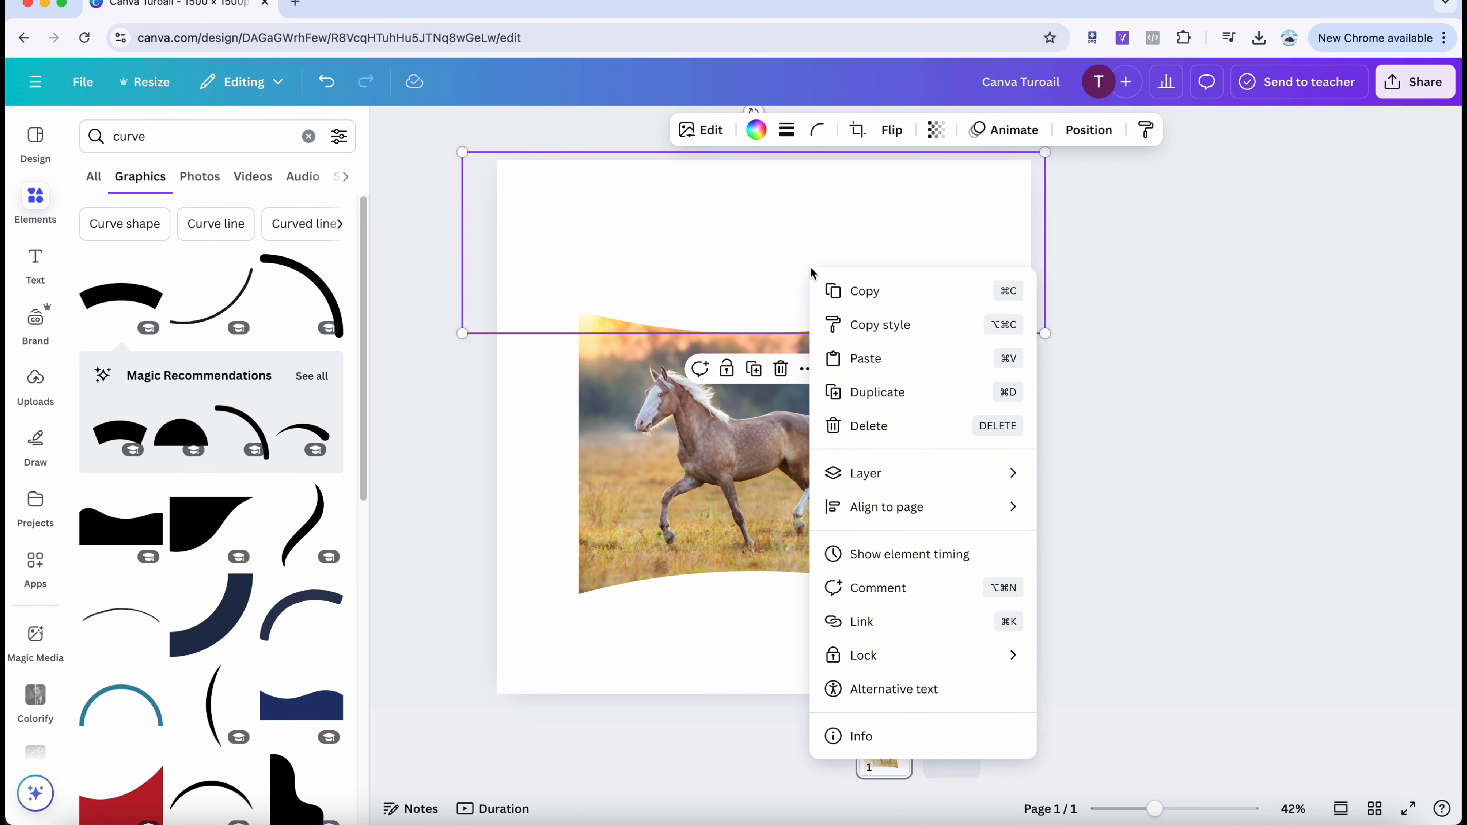
{"action": "left_click", "coordinate": [893, 391]}
{"action": "left_click_drag", "start_coordinate": [802, 359], "coordinate": [801, 572]}
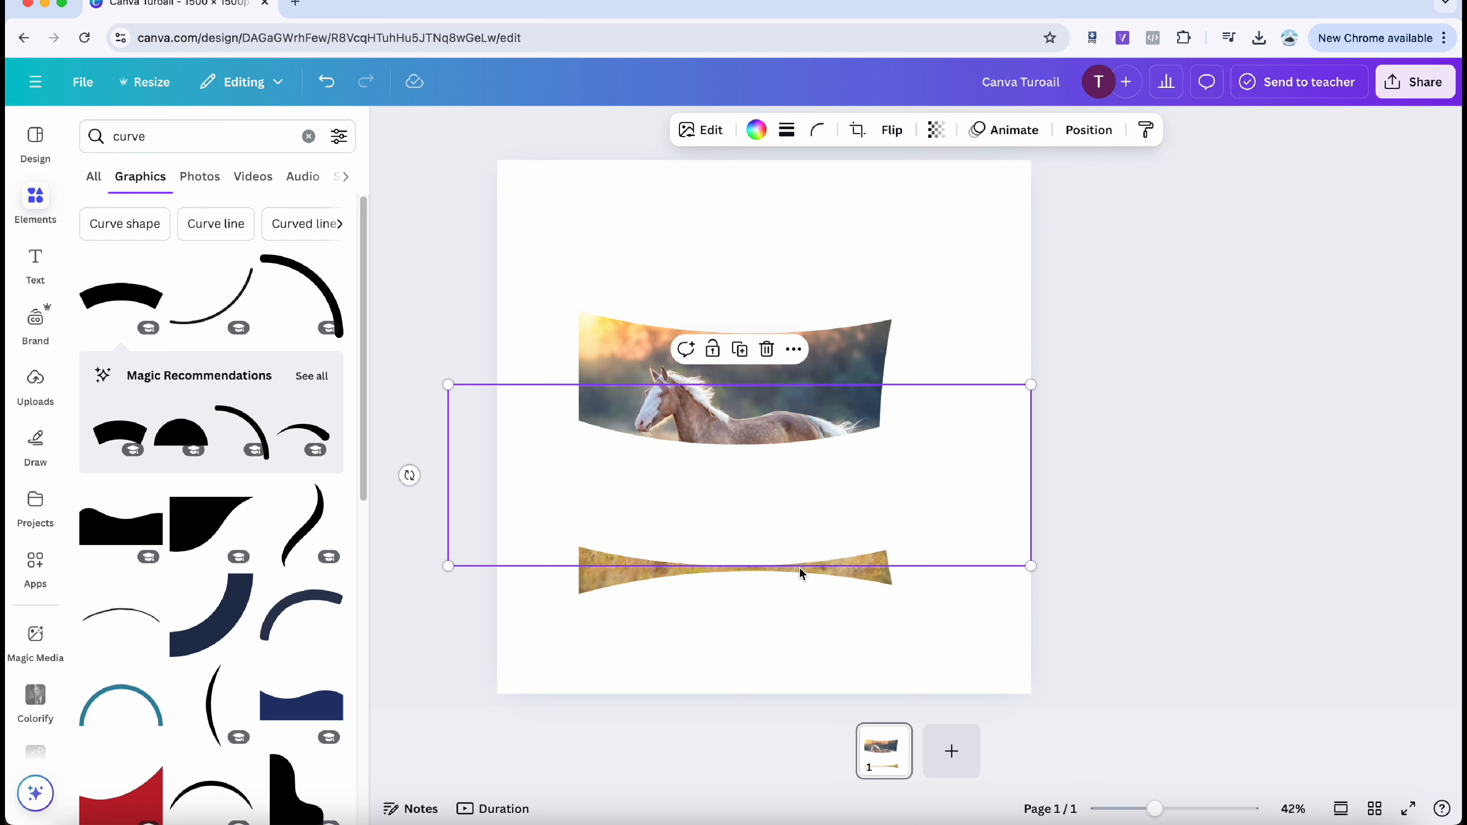
{"action": "left_click_drag", "start_coordinate": [410, 475], "coordinate": [542, 567]}
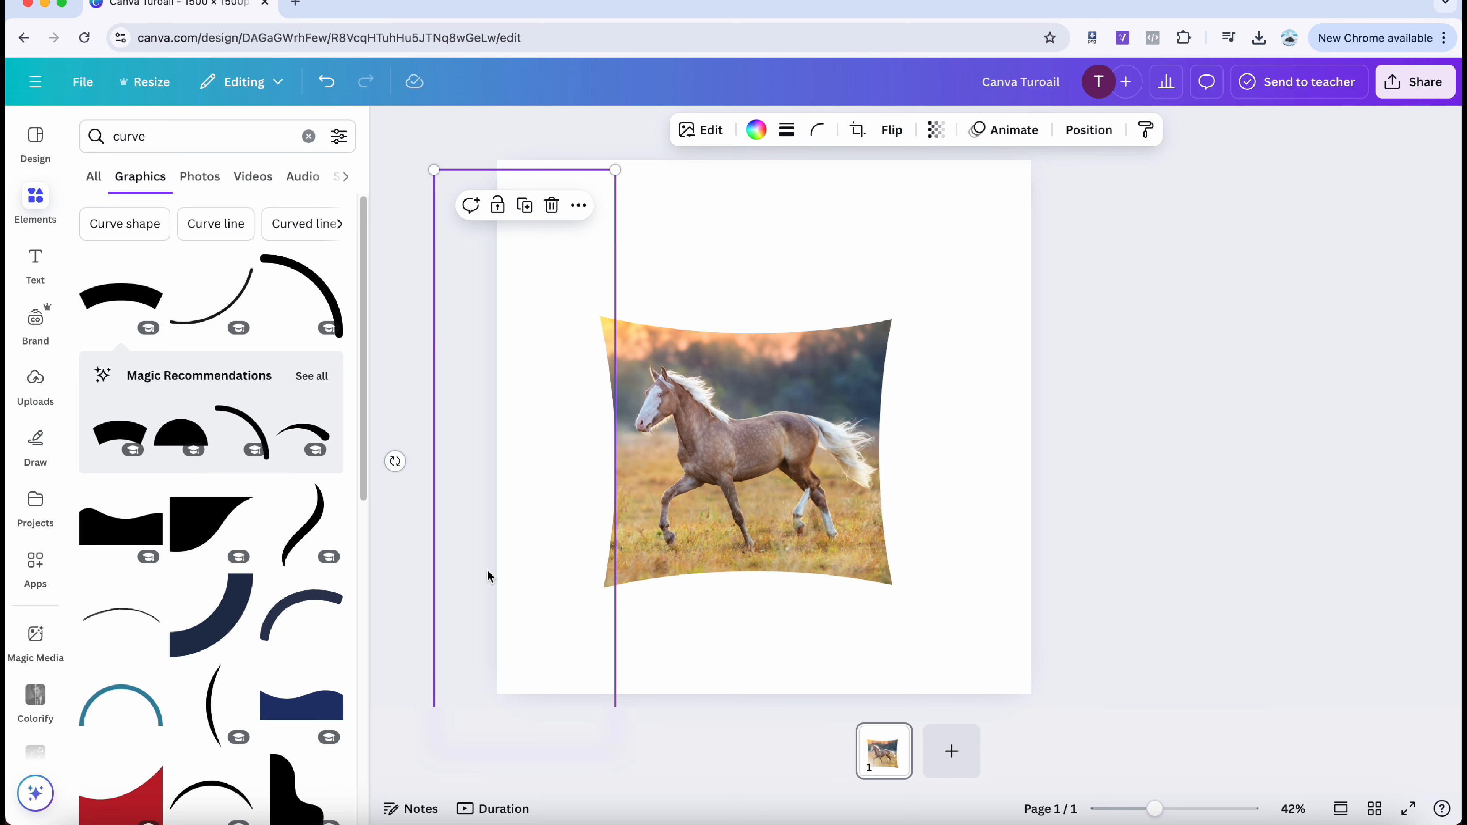
- Set up the drawing marker with the color white (#FFFFFF) and a weight of 100
{"action": "left_click", "coordinate": [26, 457]}
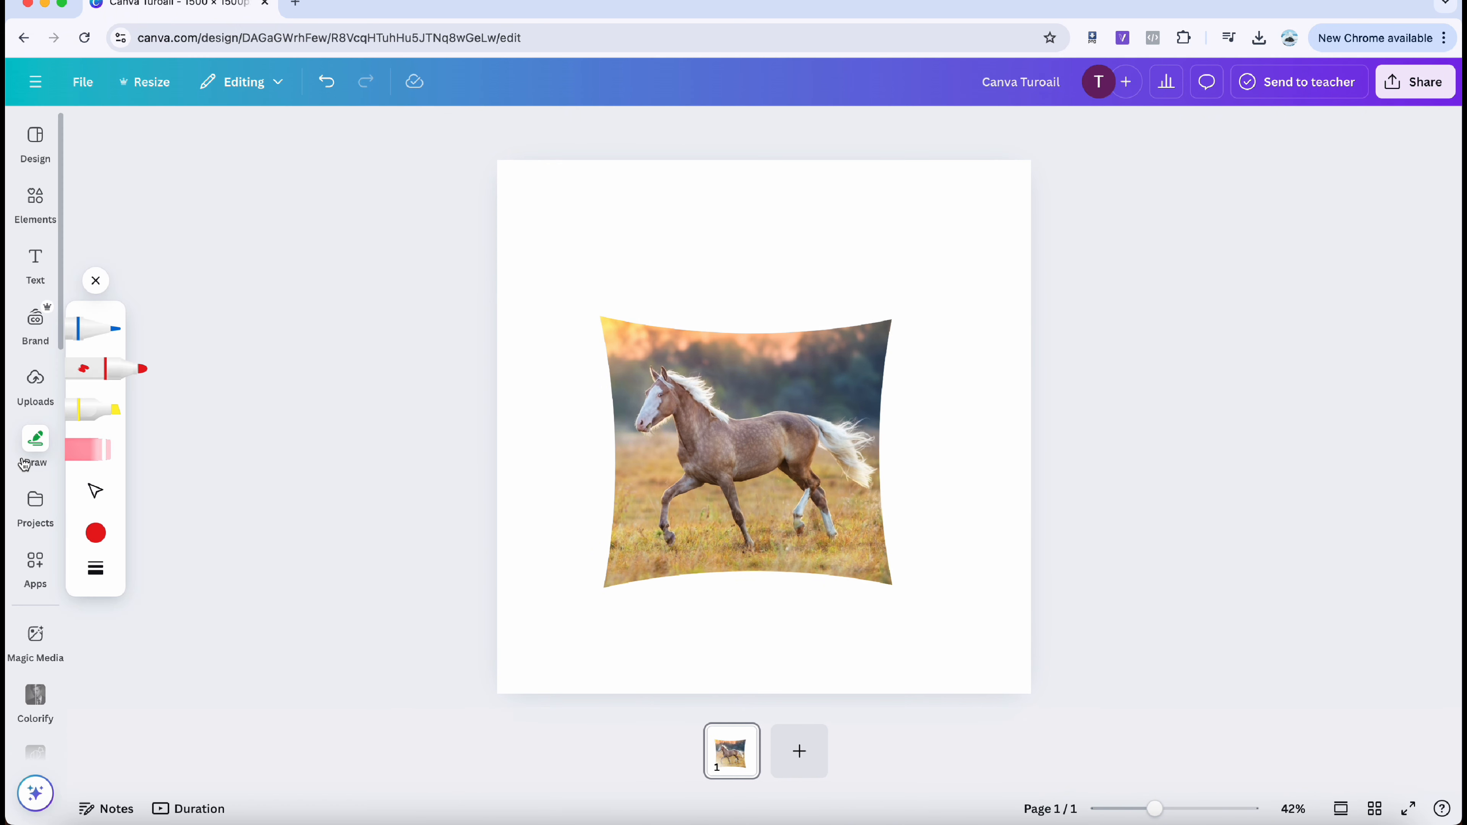
{"action": "left_click", "coordinate": [97, 375]}
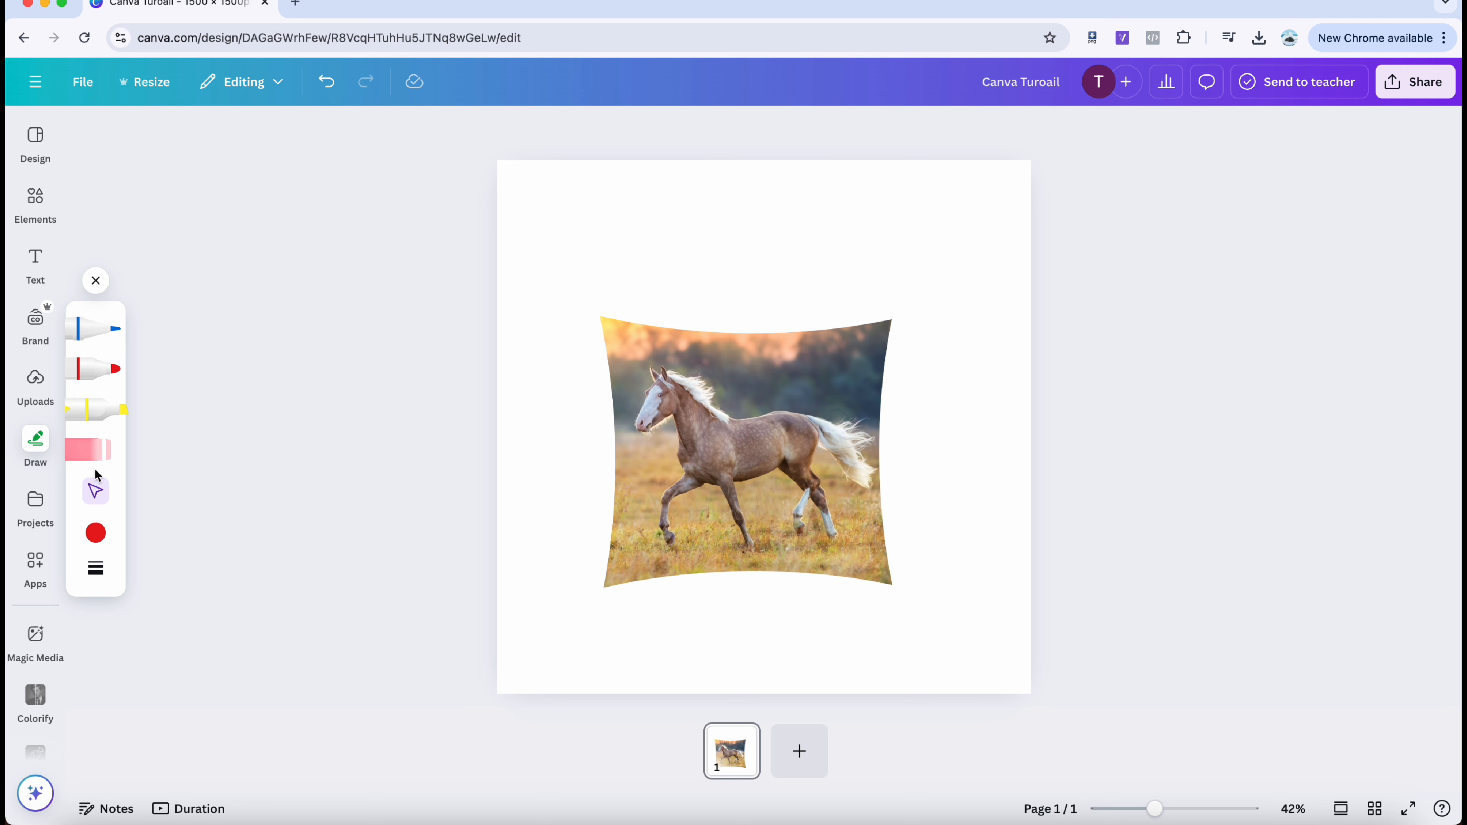
{"action": "left_click", "coordinate": [99, 542]}
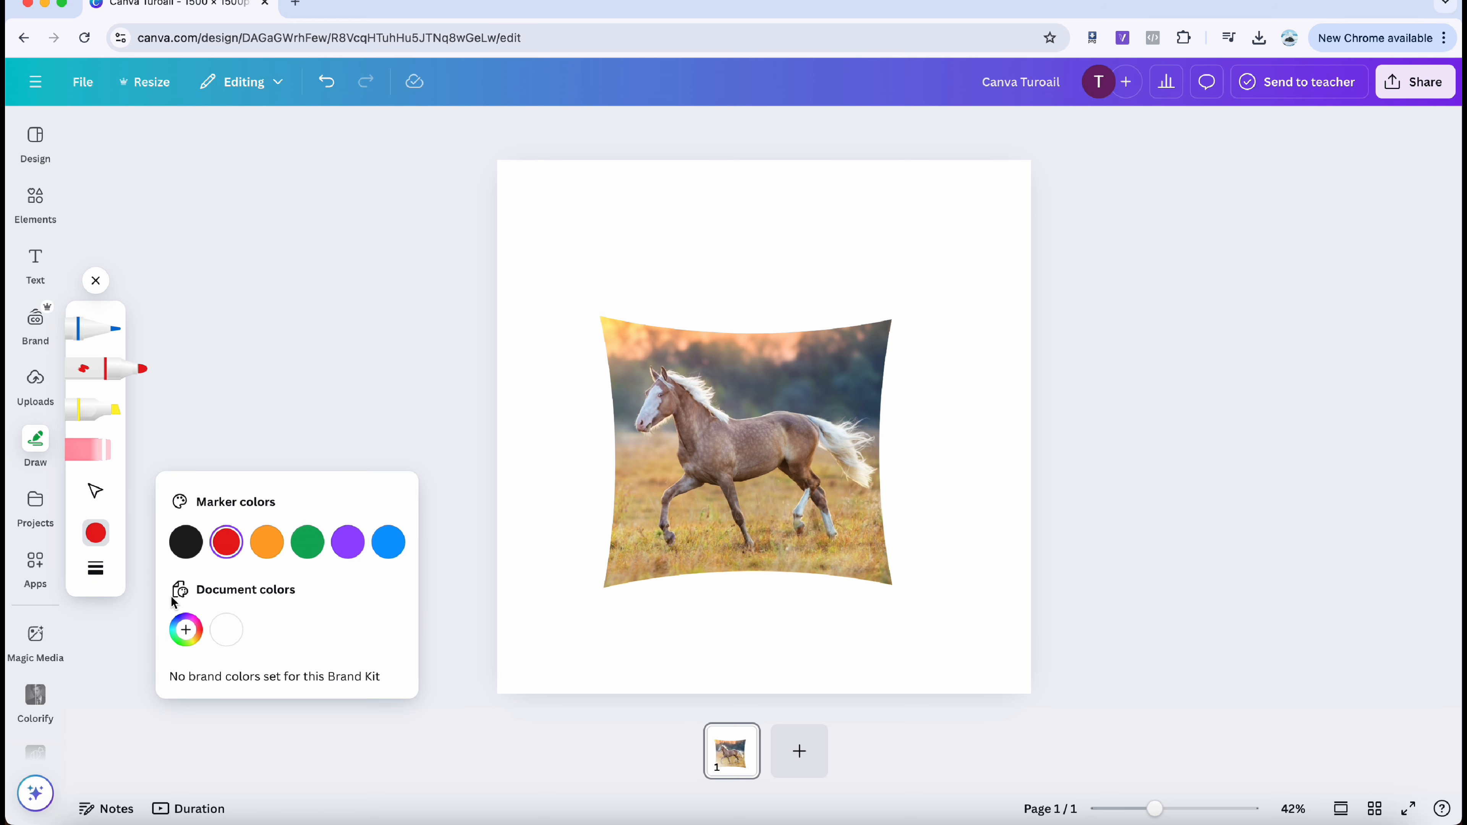
{"action": "left_click", "coordinate": [185, 626]}
{"action": "left_click_drag", "start_coordinate": [212, 512], "coordinate": [165, 425]}
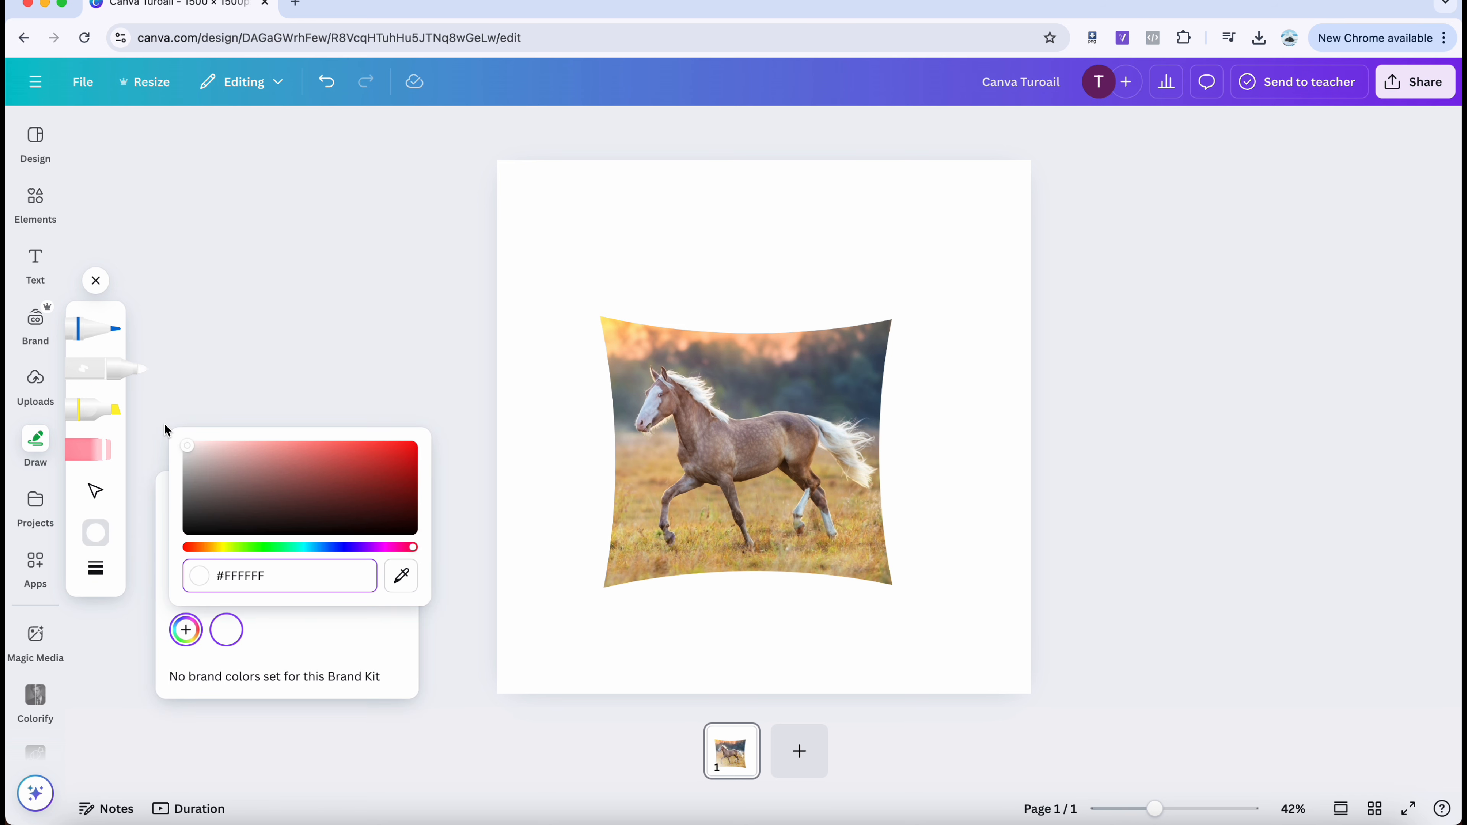
{"action": "left_click", "coordinate": [98, 568]}
{"action": "left_click_drag", "start_coordinate": [201, 586], "coordinate": [344, 594]}
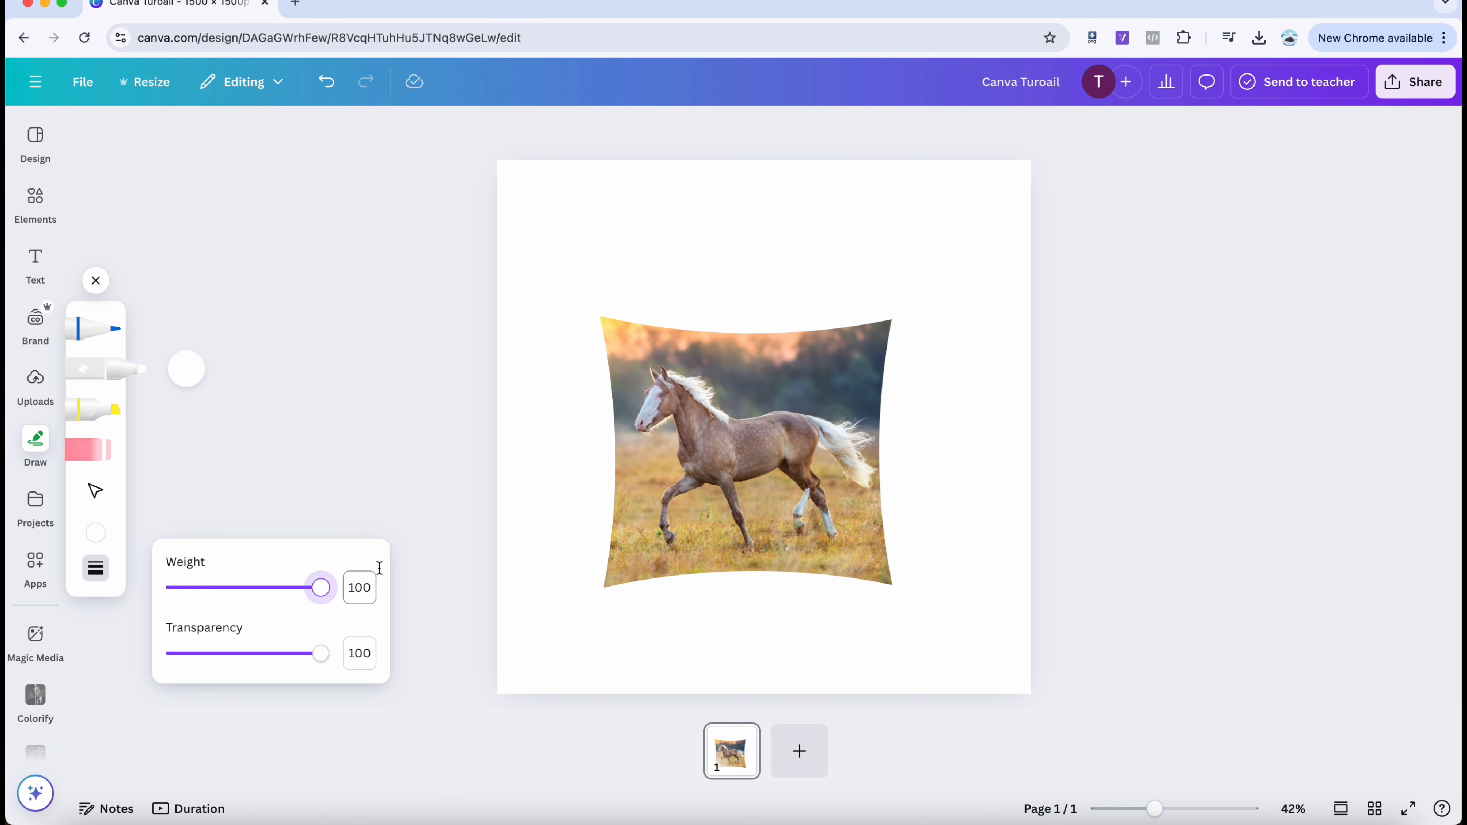
- Paint white marker strokes over the page margins around the curved horse photo
{"action": "left_click_drag", "start_coordinate": [579, 312], "coordinate": [548, 468]}
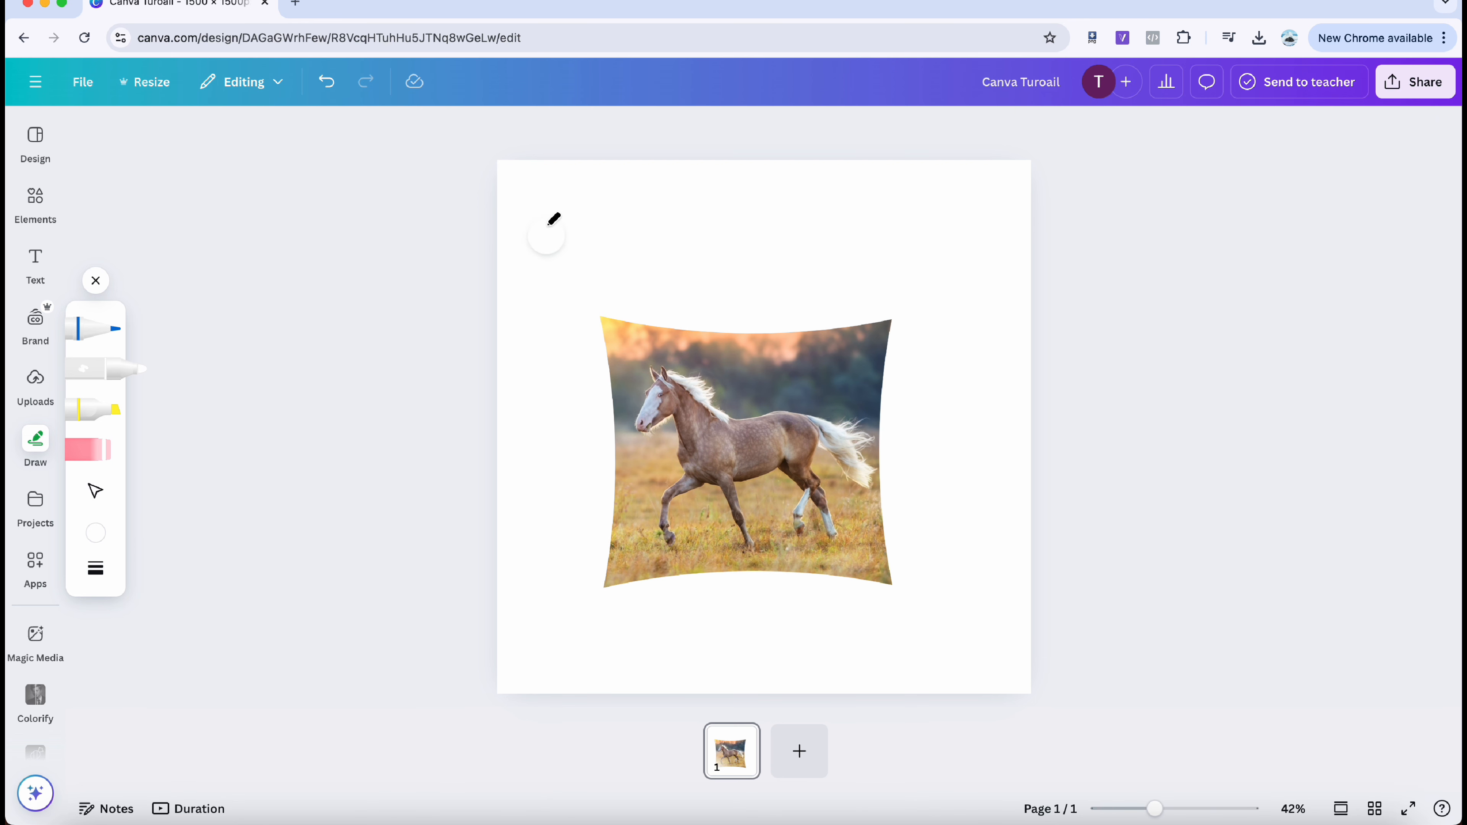
{"action": "mouse_move", "coordinate": [1097, 184]}
{"action": "left_mouse_down"}
{"action": "mouse_move", "coordinate": [828, 161]}
{"action": "mouse_move", "coordinate": [999, 190]}
{"action": "left_mouse_up"}
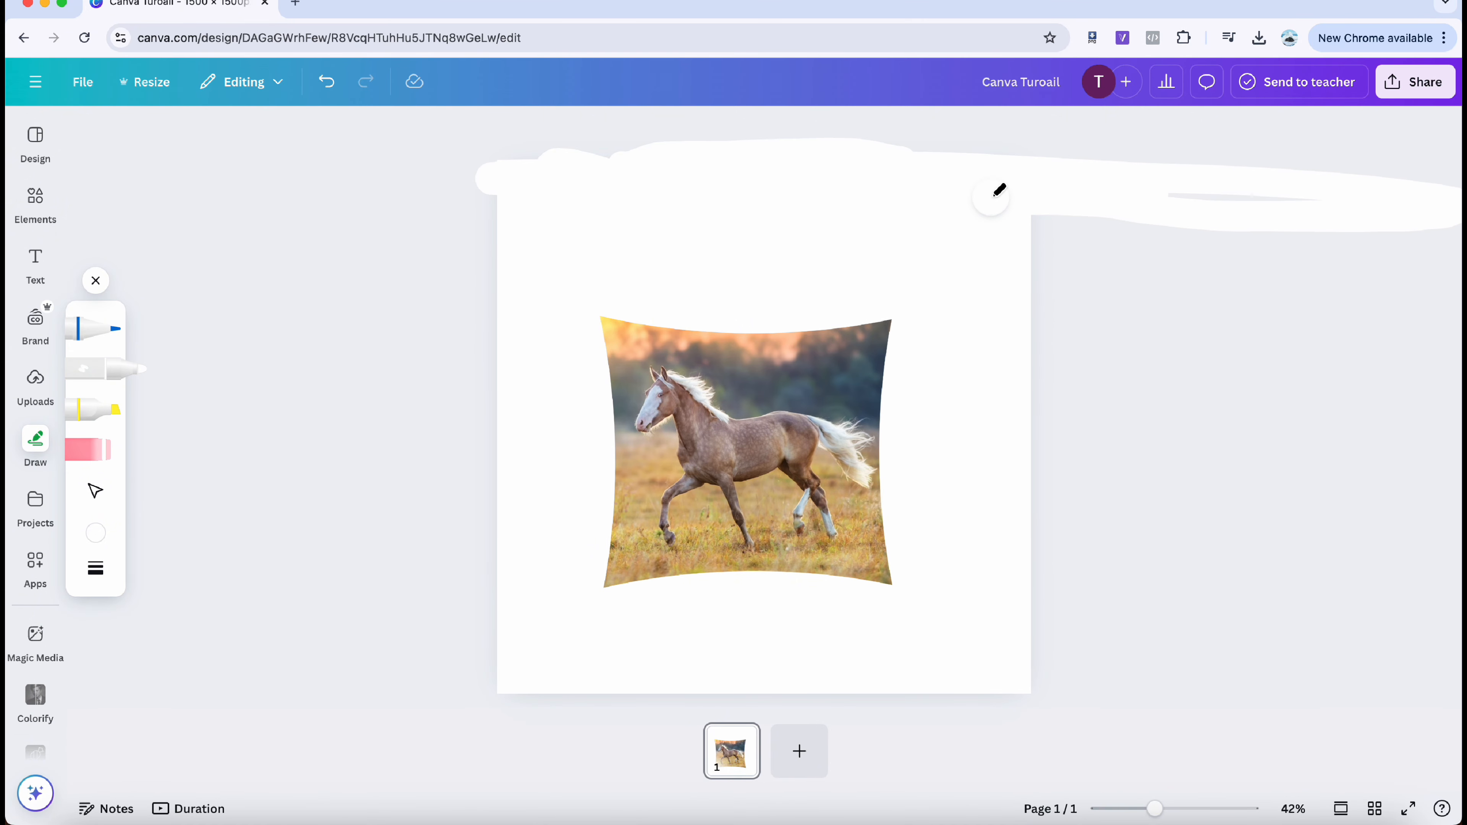
{"action": "mouse_move", "coordinate": [1045, 430]}
{"action": "left_mouse_down"}
{"action": "mouse_move", "coordinate": [996, 665]}
{"action": "mouse_move", "coordinate": [544, 669]}
{"action": "mouse_move", "coordinate": [508, 478]}
{"action": "mouse_move", "coordinate": [539, 238]}
{"action": "left_mouse_up"}
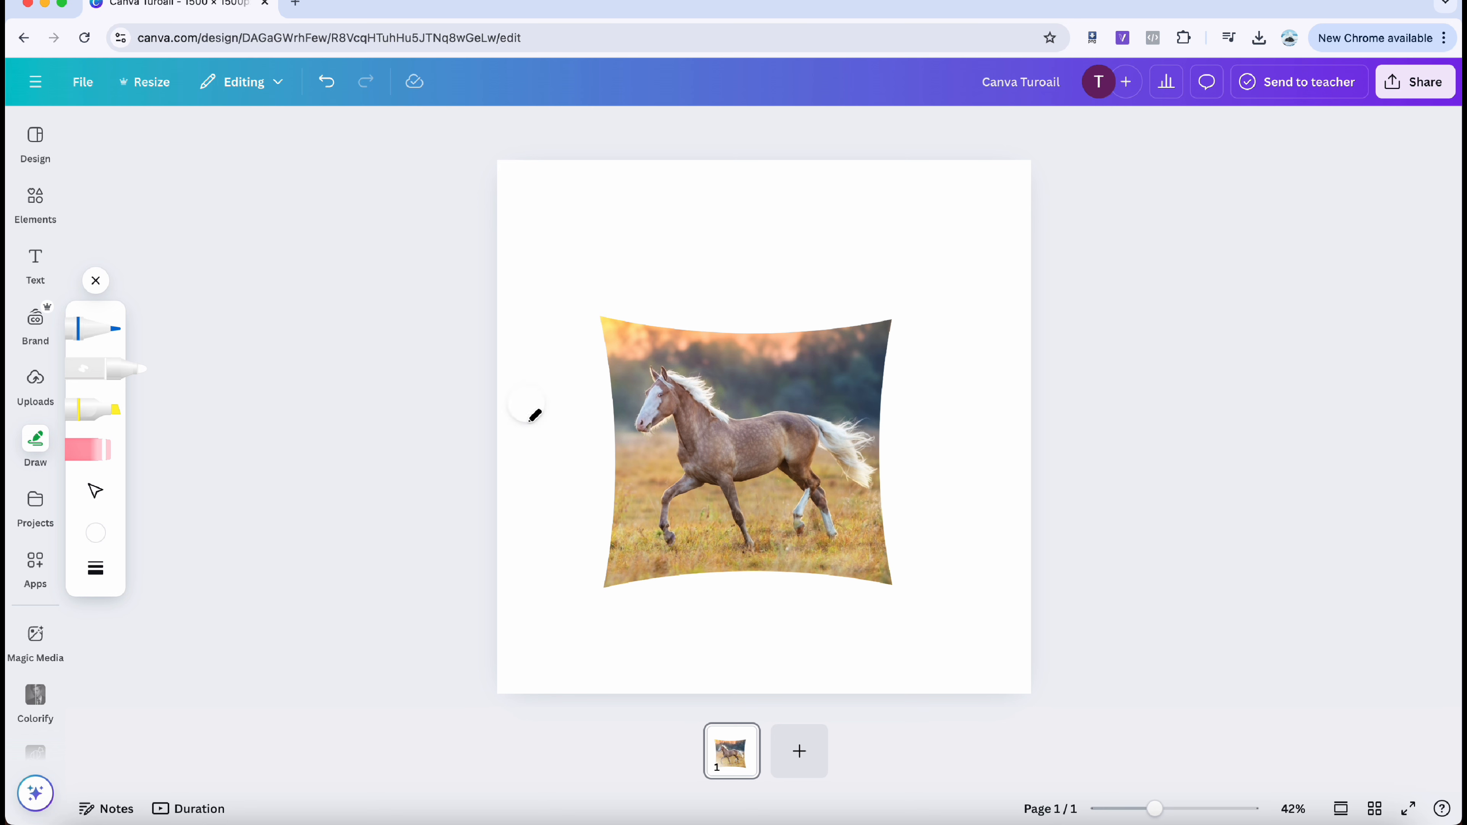
{"action": "mouse_move", "coordinate": [1006, 650]}
{"action": "left_mouse_down"}
{"action": "mouse_move", "coordinate": [1030, 547]}
{"action": "mouse_move", "coordinate": [1035, 333]}
{"action": "left_mouse_up"}
- Download the design as a PNG at size 1 (1,500 × 1,500 px)
{"action": "left_click", "coordinate": [1416, 81]}
{"action": "left_click", "coordinate": [1156, 408]}
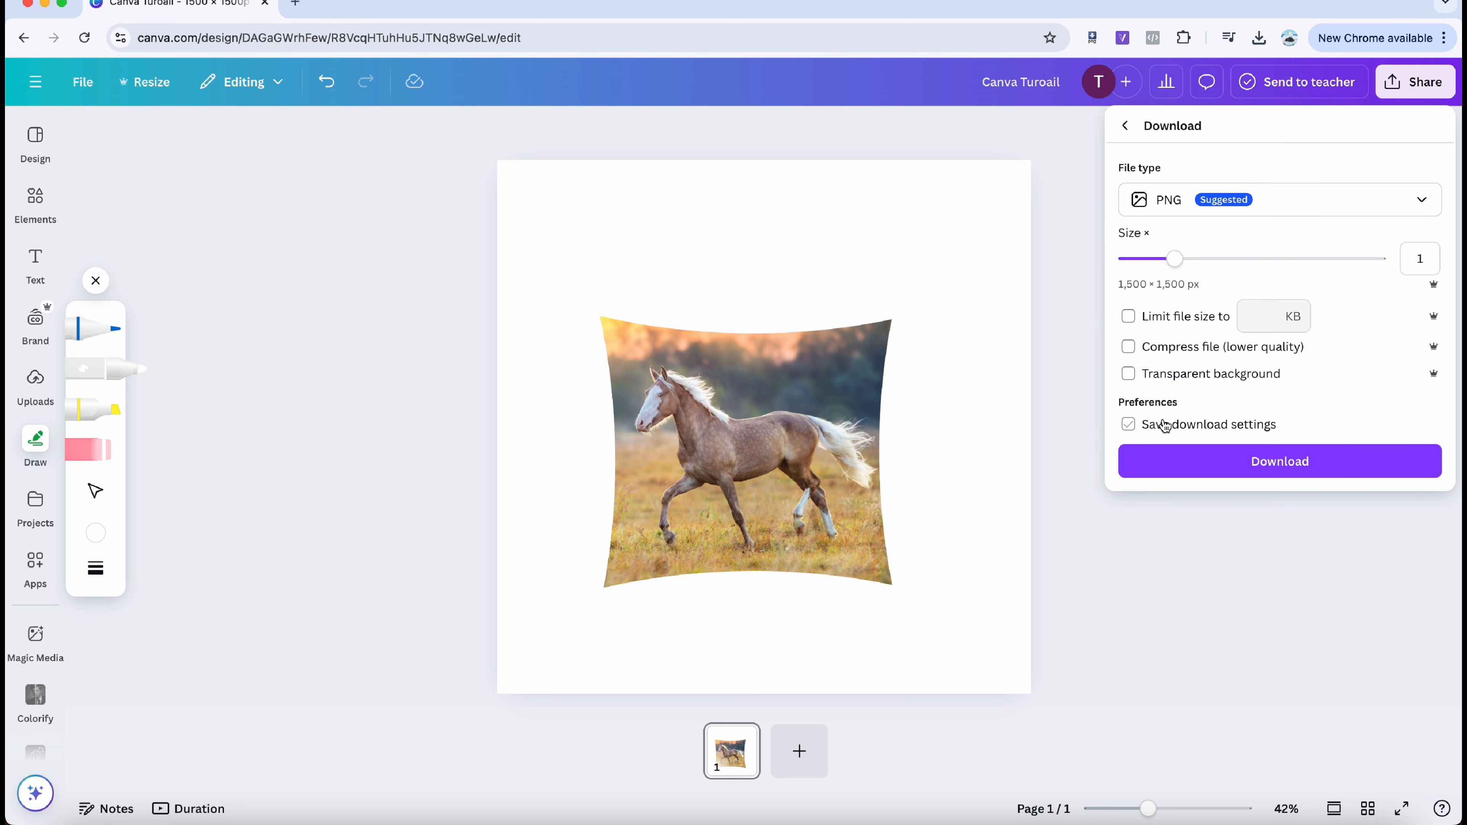
{"action": "left_click", "coordinate": [1215, 461]}
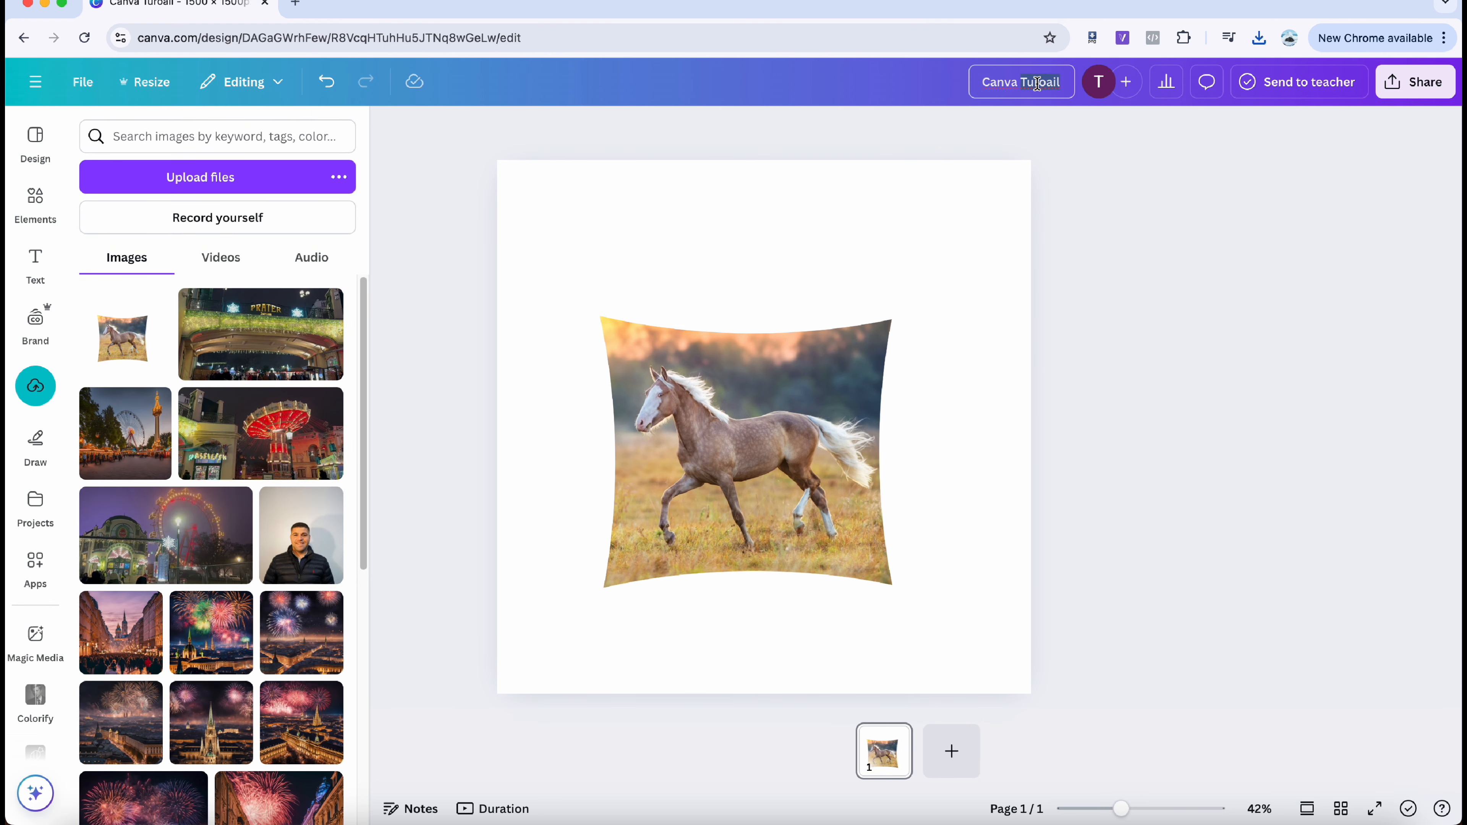
- Correct the design title to "Canva Tutorial" and delete all elements from the page
{"action": "type", "text": "Tutorial"}
{"action": "key", "text": "Return"}
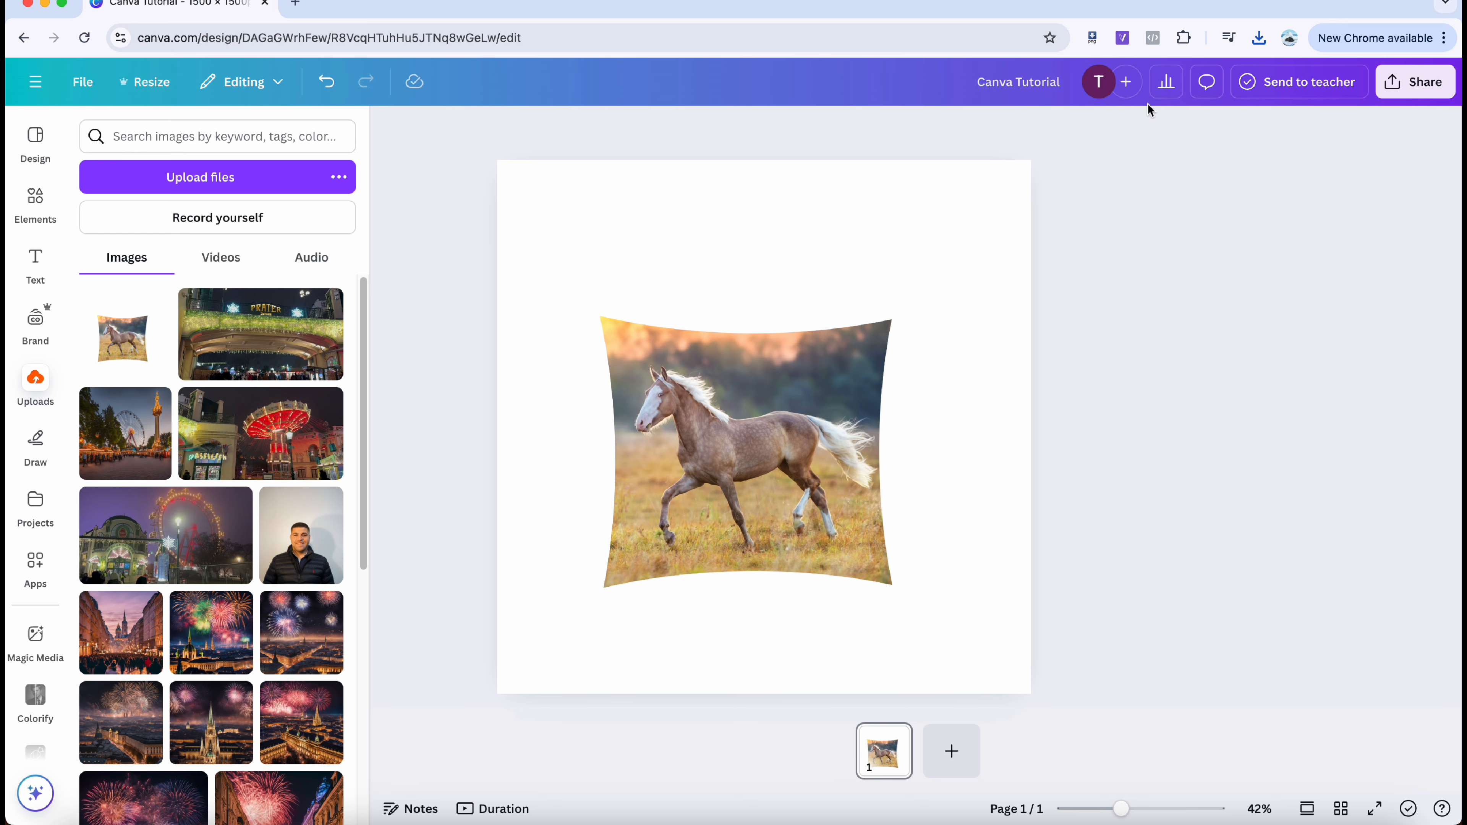
{"action": "left_click_drag", "start_coordinate": [1146, 136], "coordinate": [439, 809]}
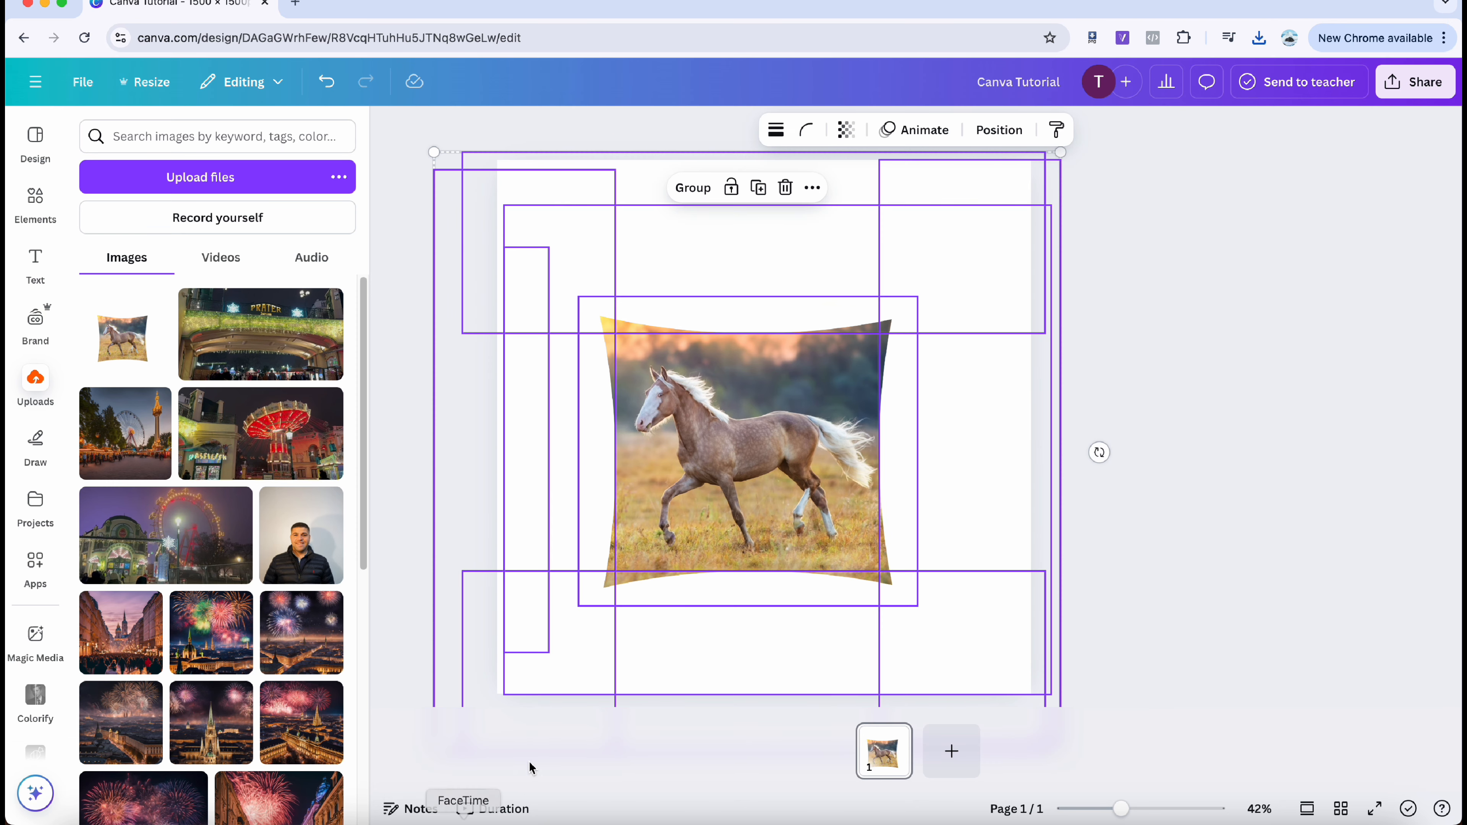
{"action": "key", "text": "Delete"}
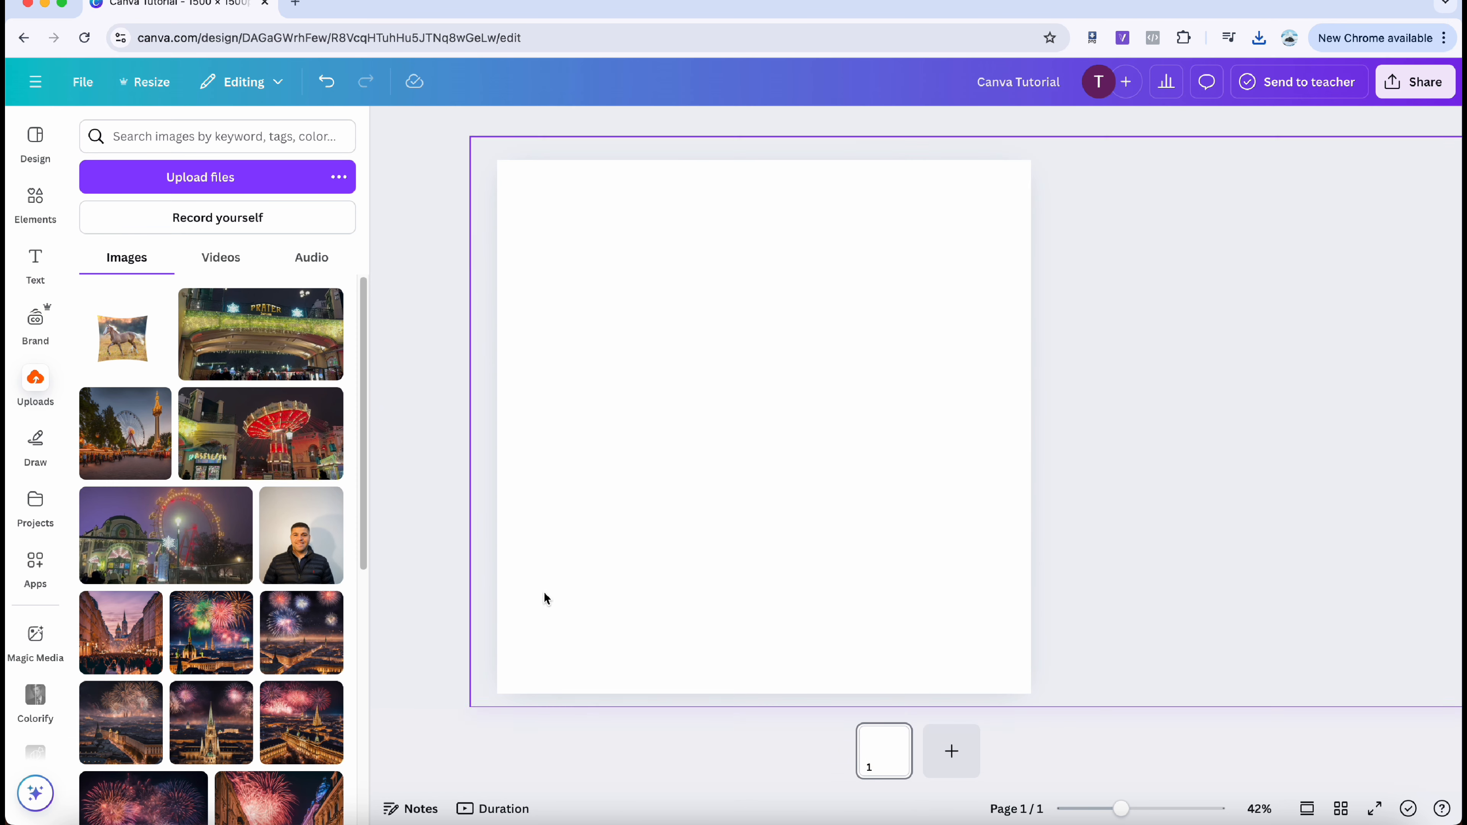
- Place the uploaded curved-edge horse PNG on the page, enlarge it beyond the page width and centre it
{"action": "left_click", "coordinate": [123, 361]}
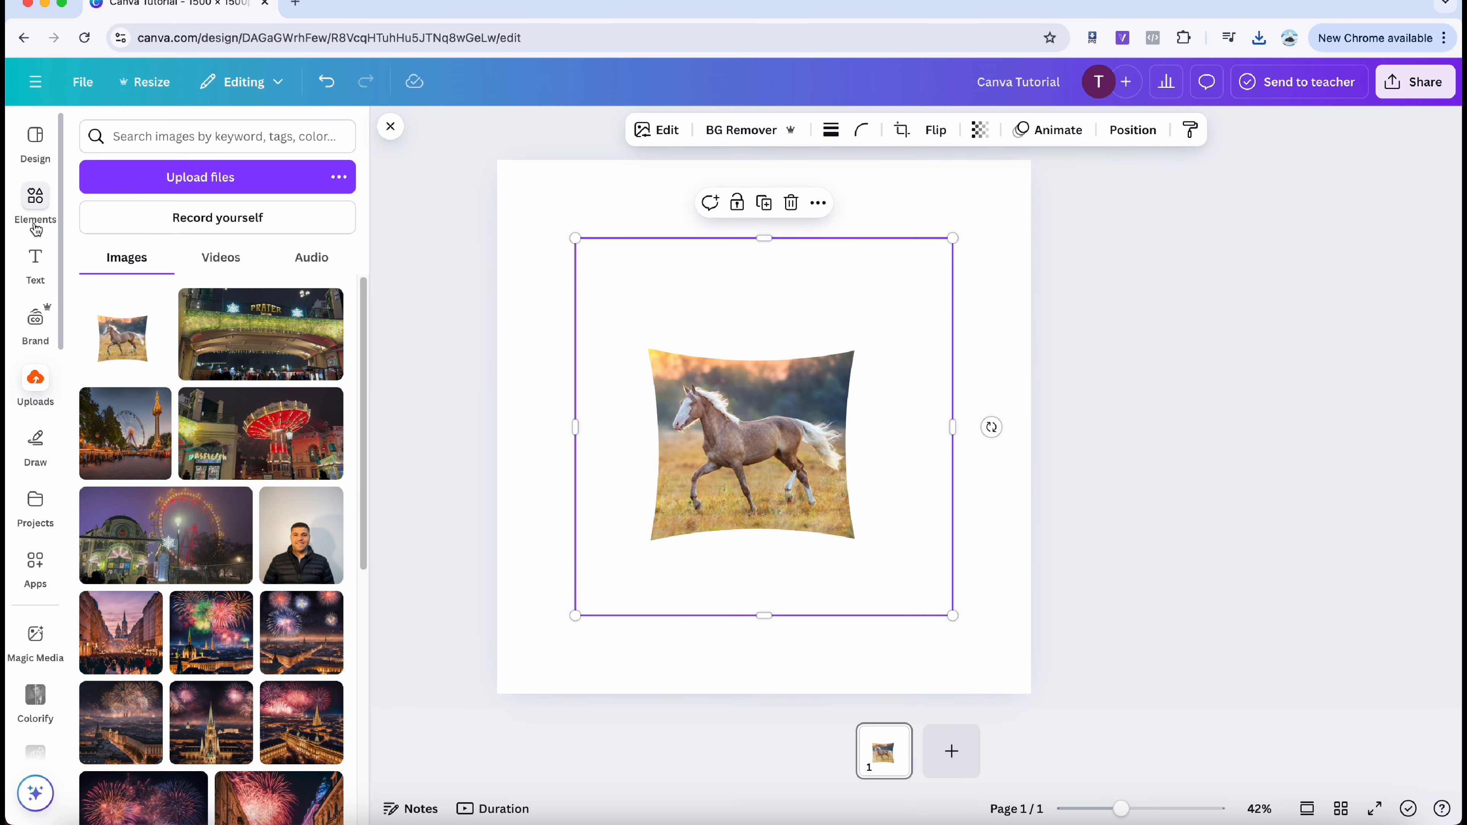
{"action": "left_click", "coordinate": [36, 200]}
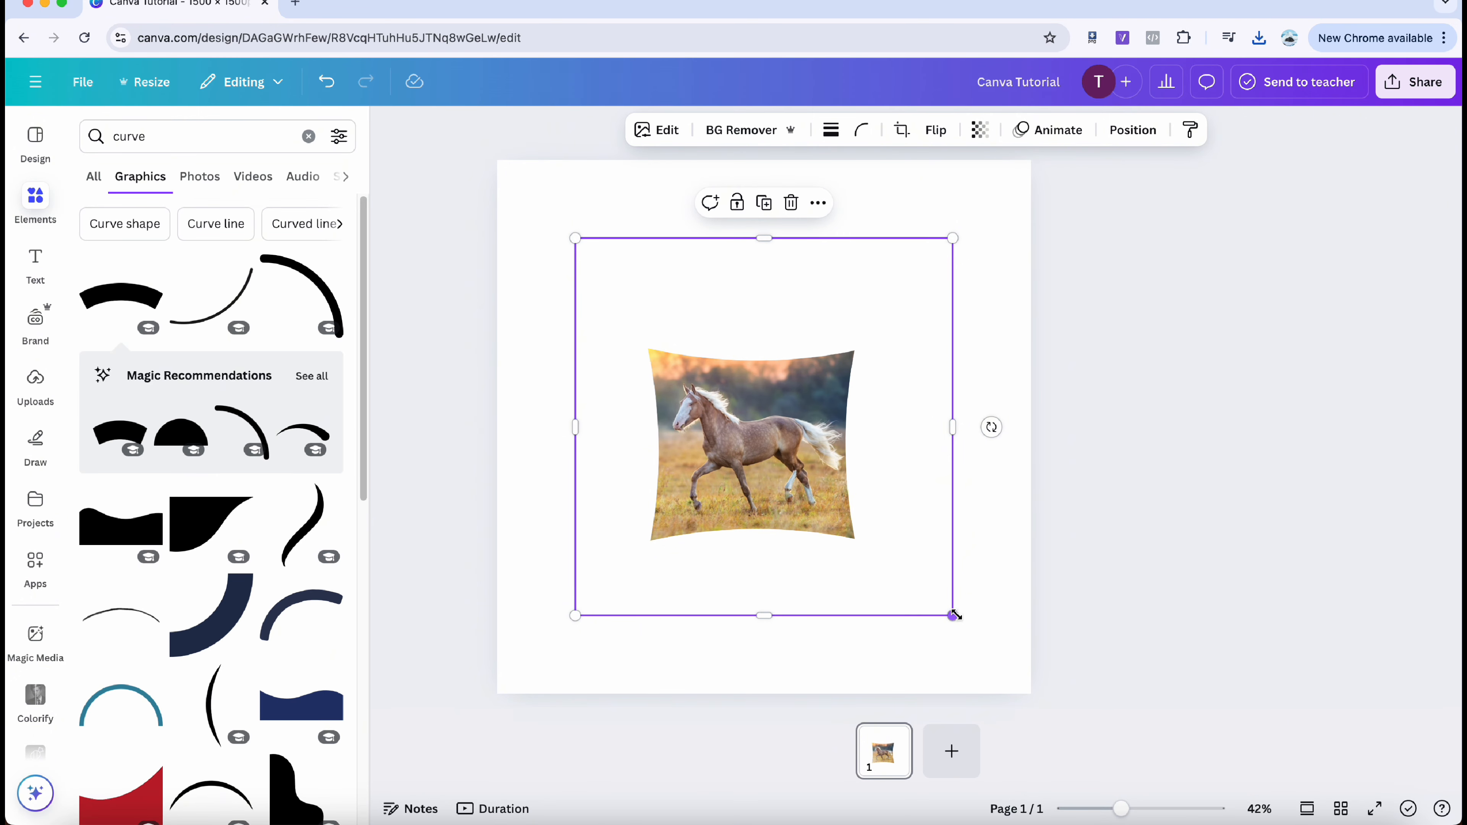
{"action": "left_click_drag", "start_coordinate": [953, 616], "coordinate": [1041, 687]}
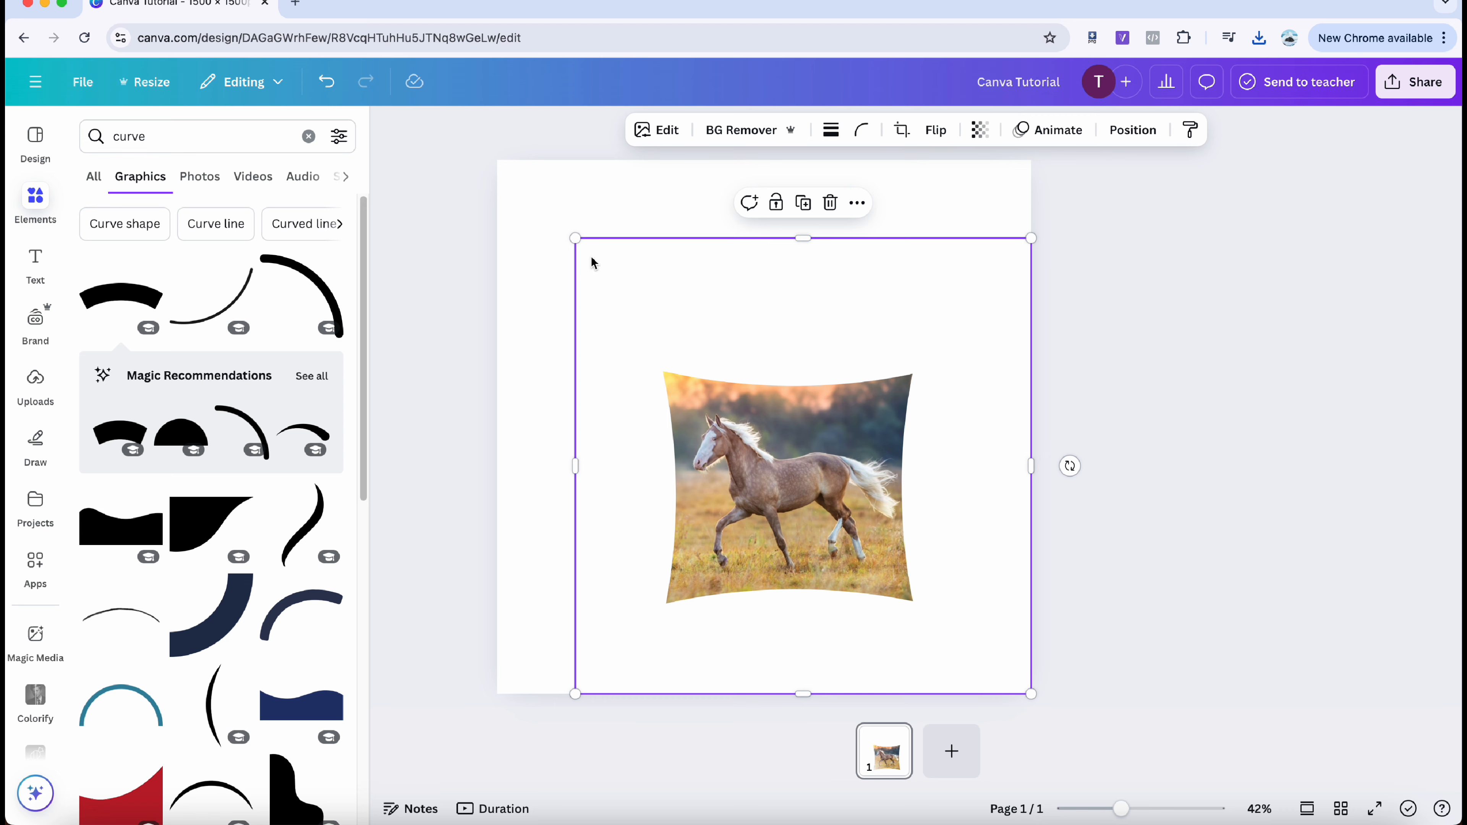
{"action": "left_click_drag", "start_coordinate": [574, 237], "coordinate": [415, 137]}
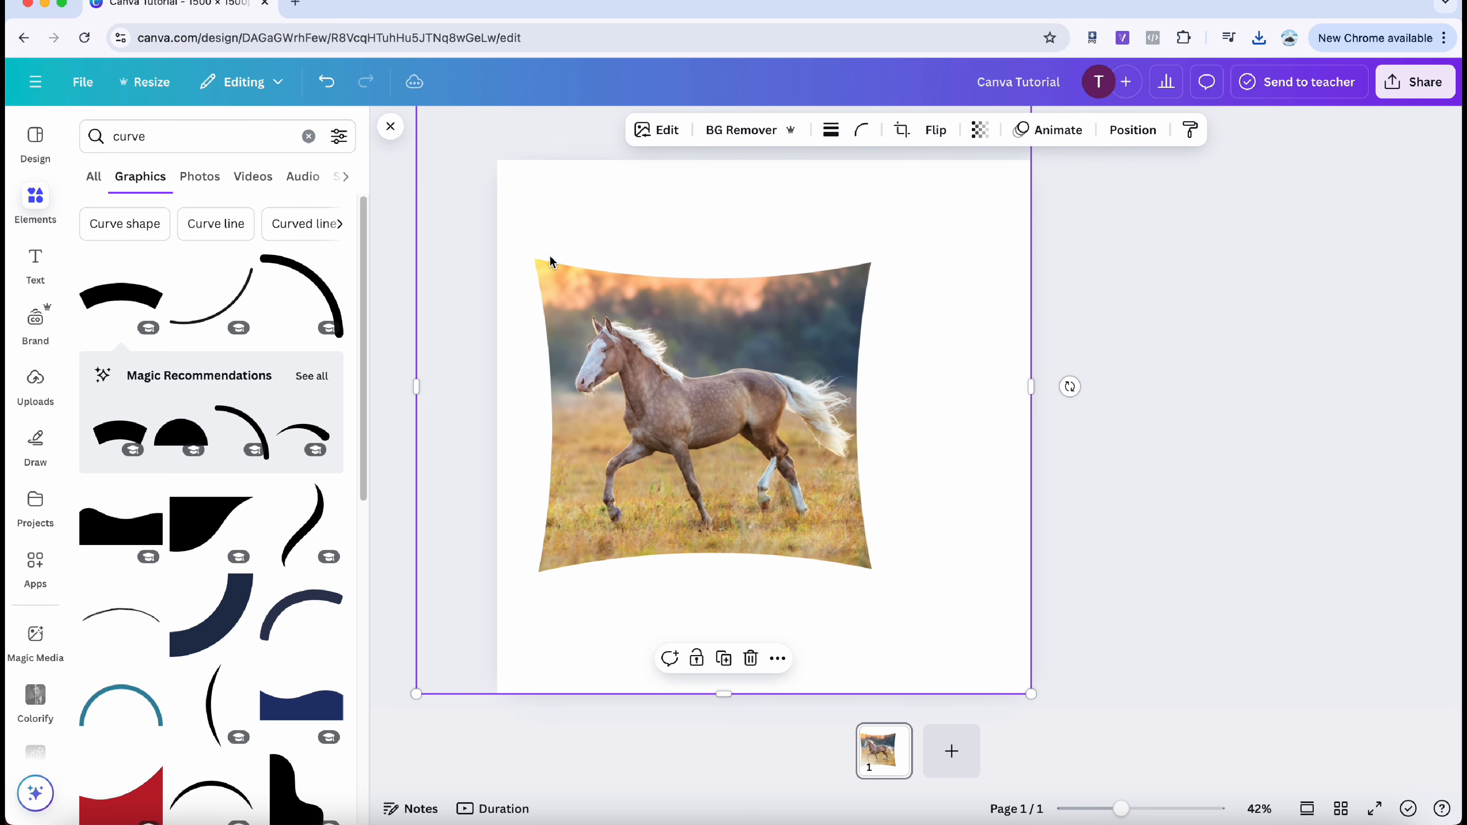
{"action": "left_click_drag", "start_coordinate": [548, 259], "coordinate": [592, 275]}
- Use Magic Grab to separate the whole curved horse picture from its transparent surroundings
{"action": "left_click", "coordinate": [670, 130]}
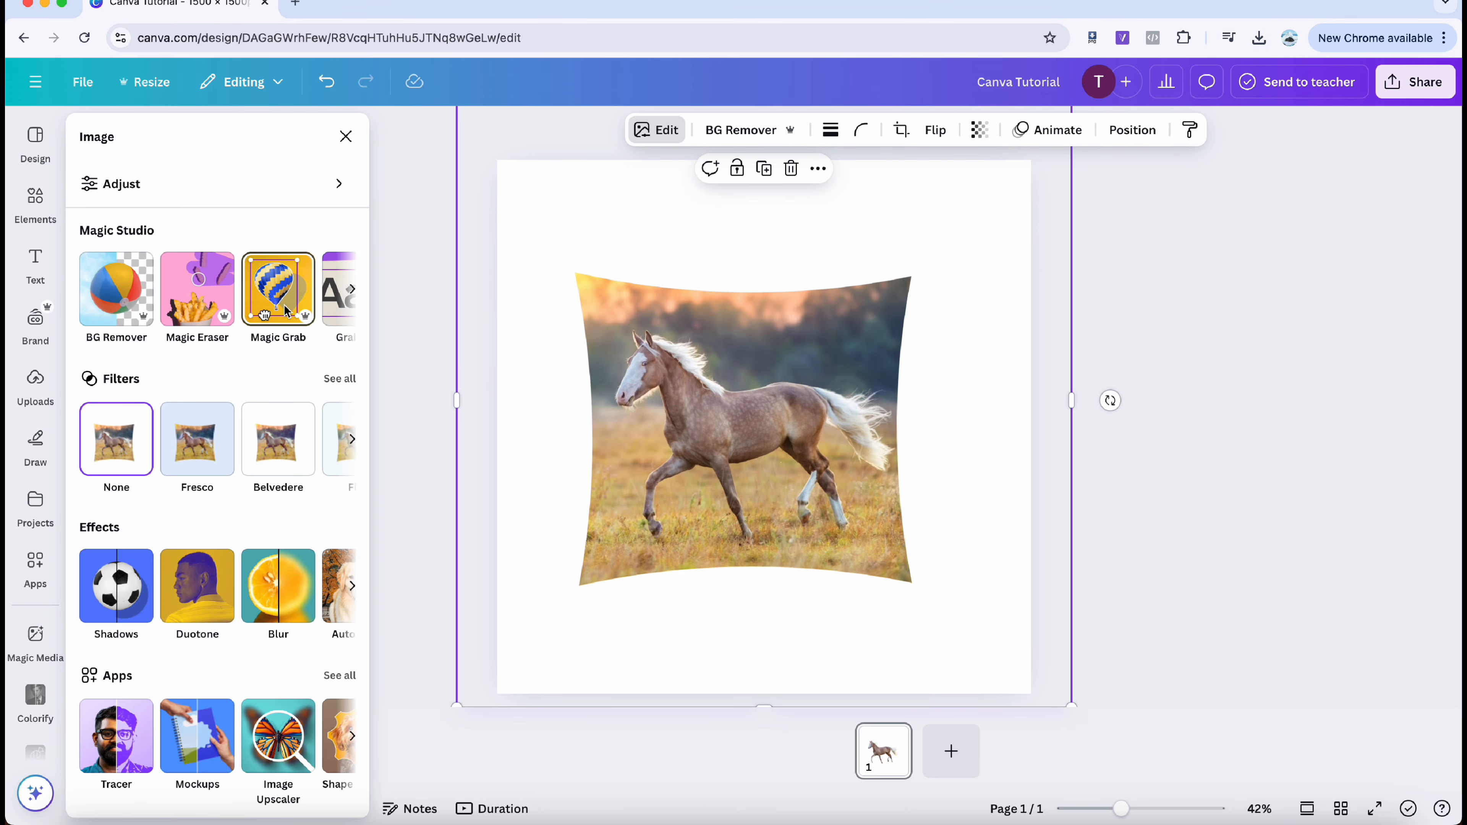
{"action": "left_click", "coordinate": [278, 289]}
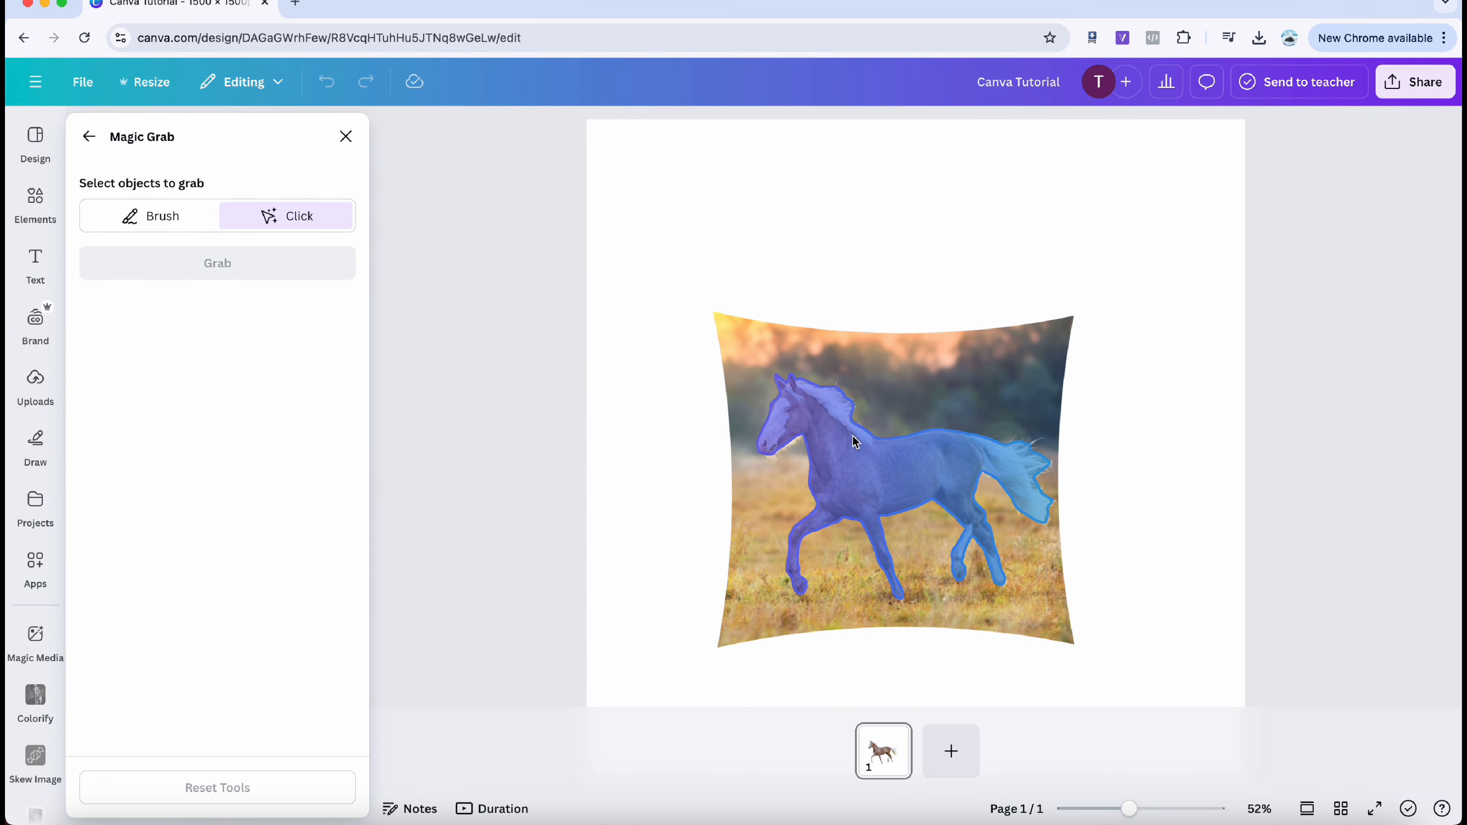
{"action": "left_click", "coordinate": [855, 443]}
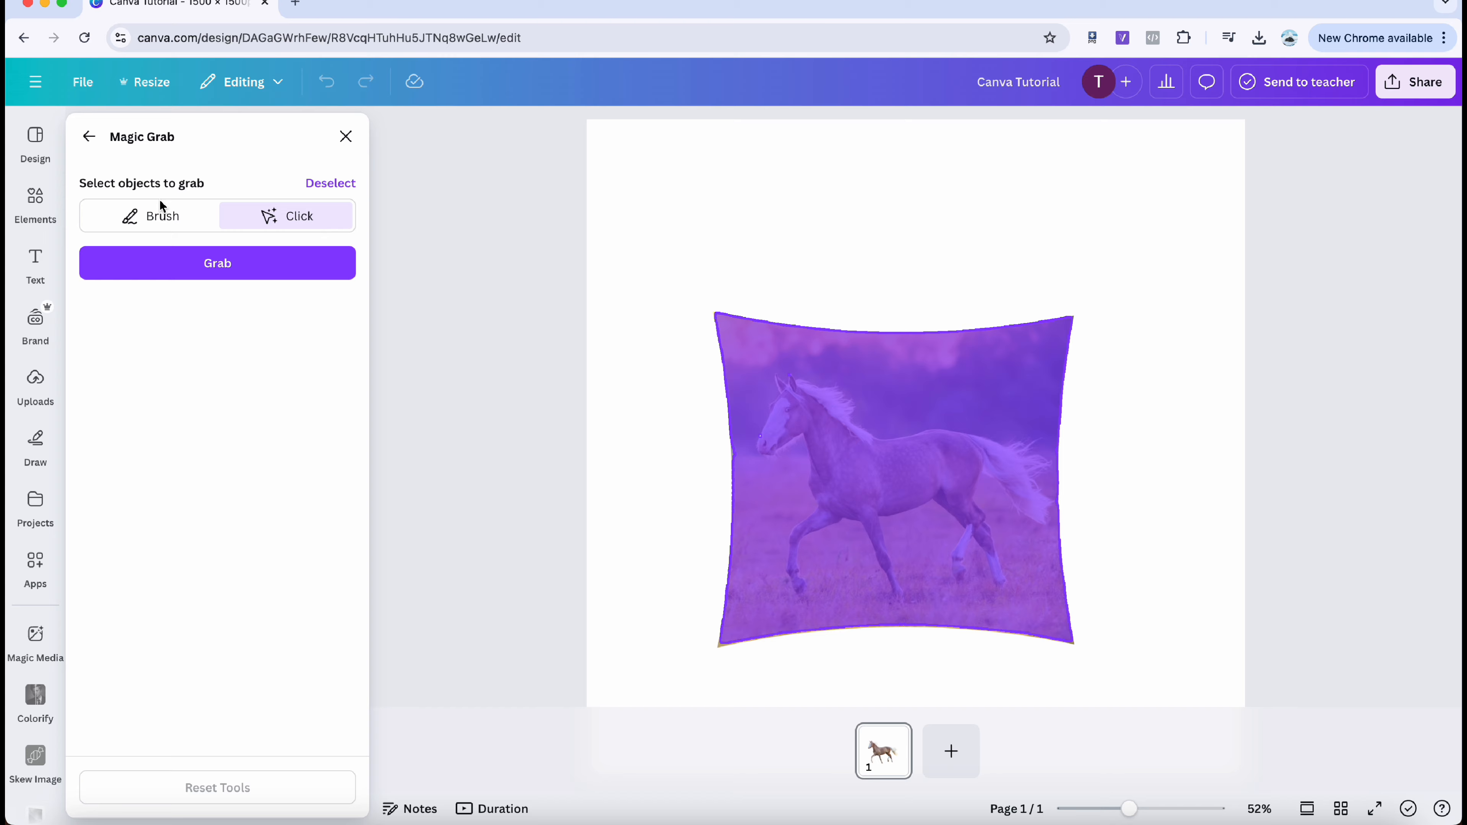
{"action": "left_click", "coordinate": [181, 261]}
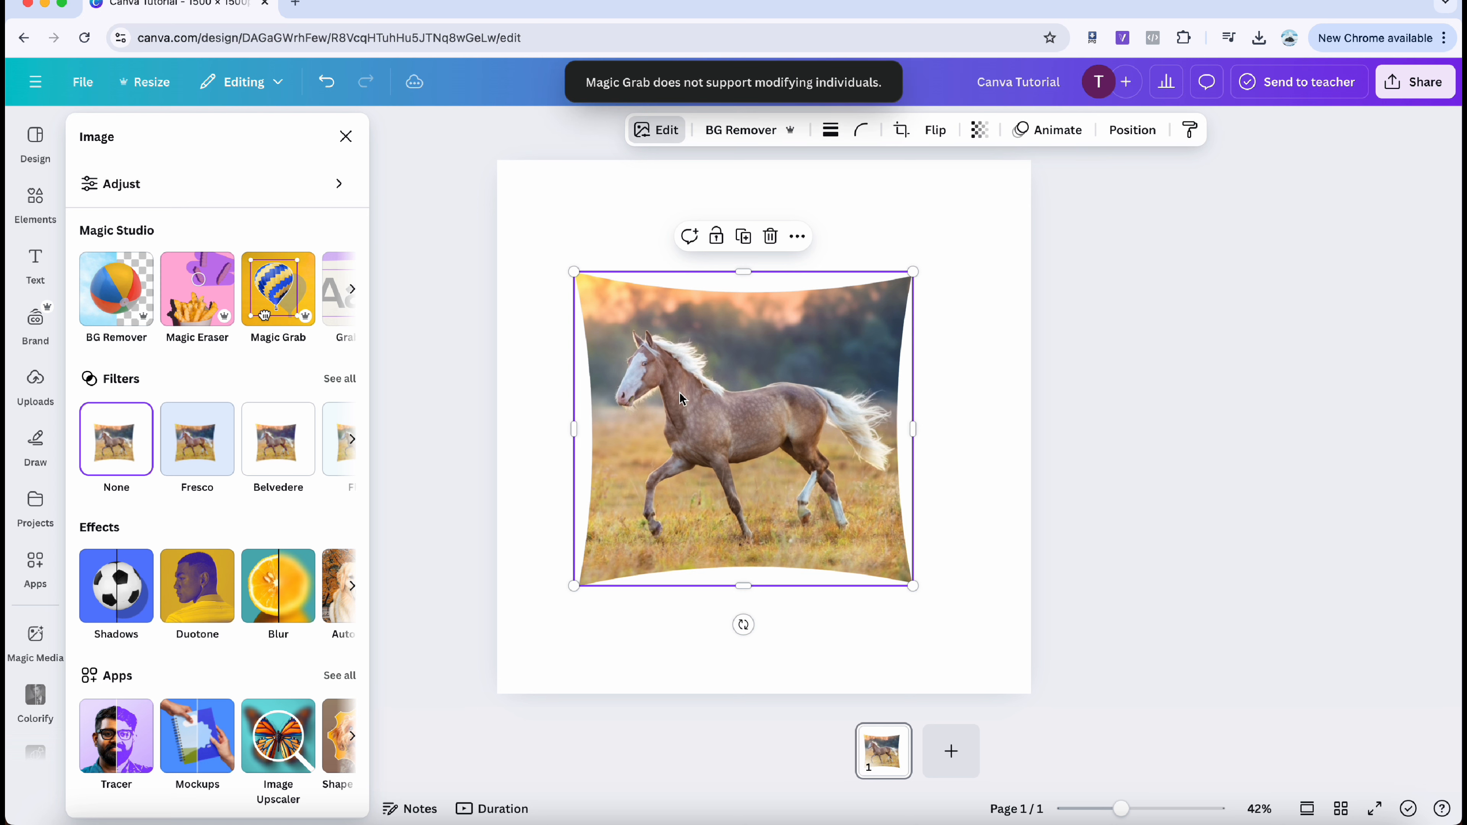
- Move the grabbed horse picture aside, remove the leftover original image behind it, and centre the grabbed picture on the page
{"action": "left_click_drag", "start_coordinate": [681, 399], "coordinate": [802, 475]}
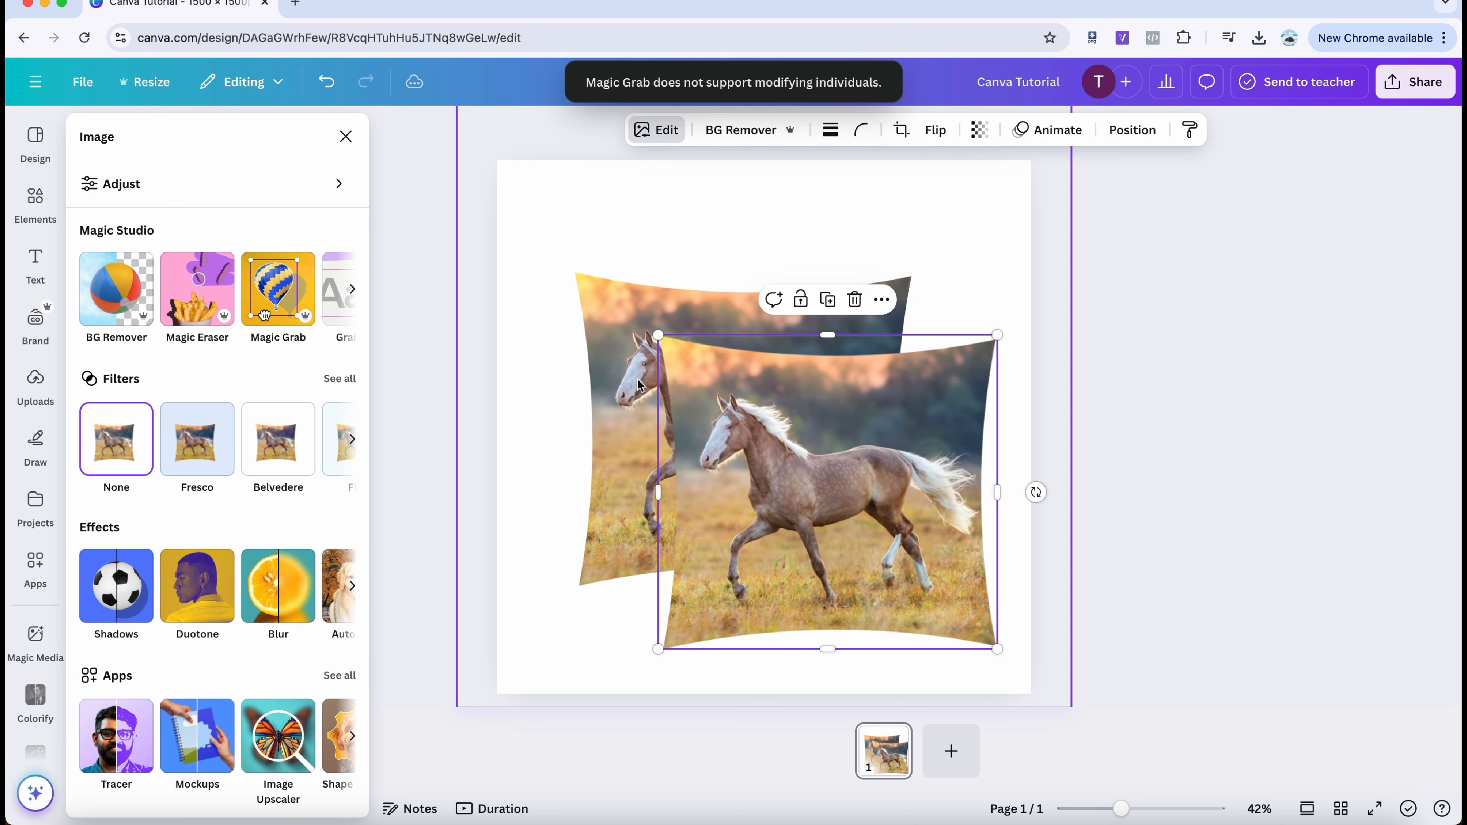
{"action": "left_click_drag", "start_coordinate": [743, 436], "coordinate": [803, 481]}
{"action": "left_click", "coordinate": [613, 325]}
{"action": "left_click_drag", "start_coordinate": [613, 324], "coordinate": [551, 311]}
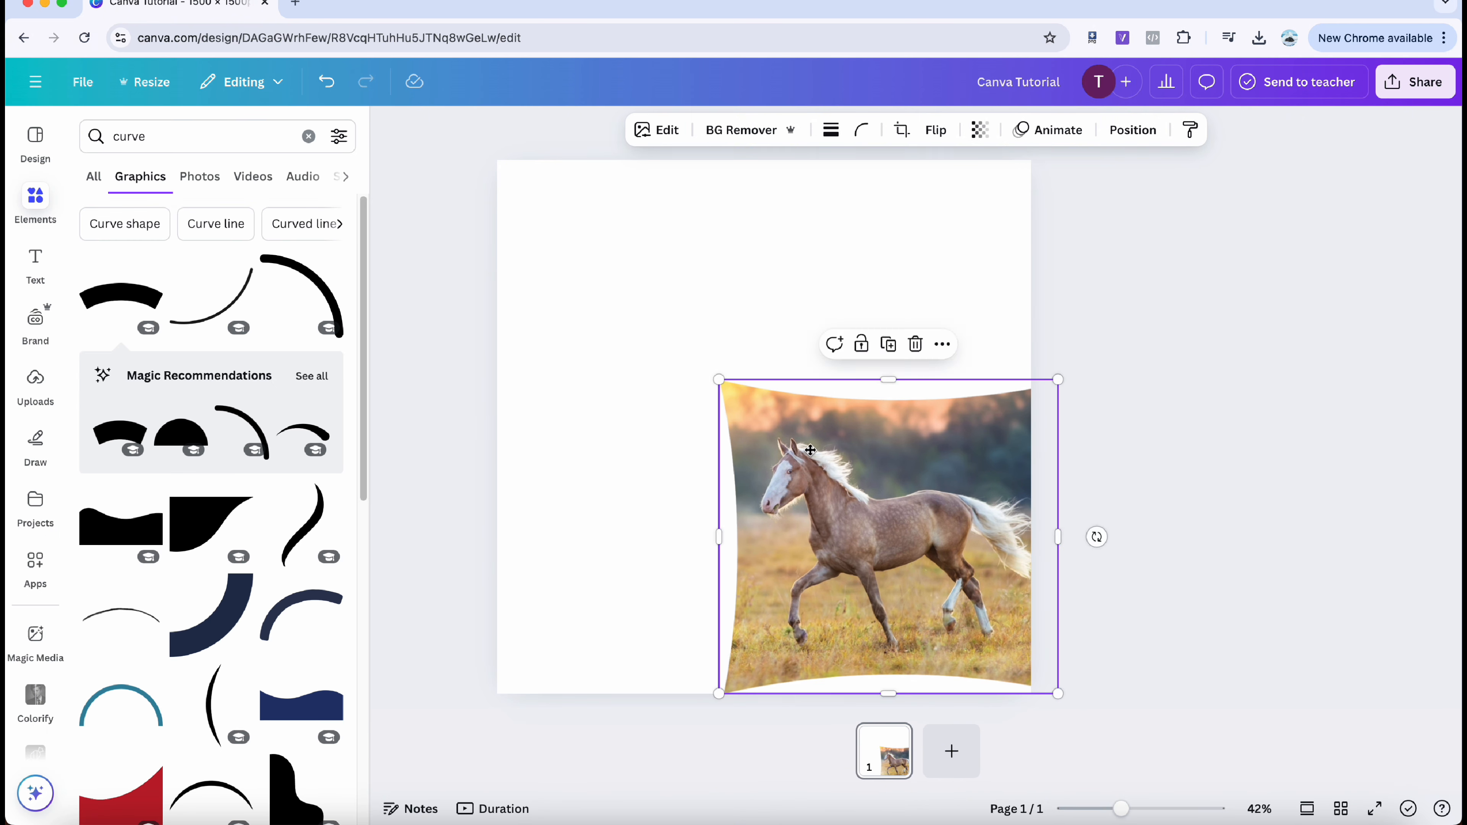
{"action": "left_click_drag", "start_coordinate": [848, 467], "coordinate": [722, 358]}
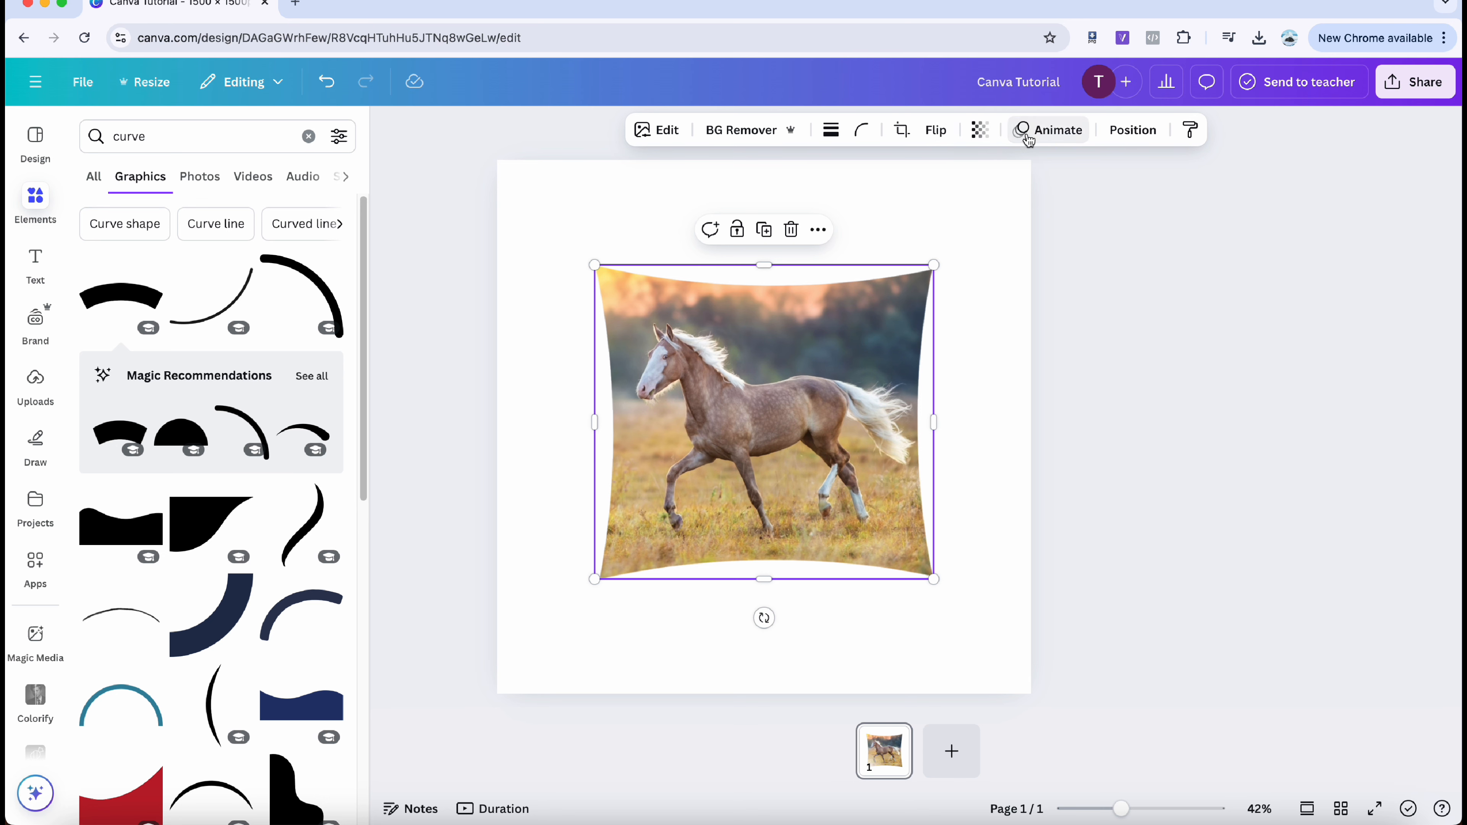
- Apply the Curved shadow effect to the horse picture
{"action": "left_click", "coordinate": [664, 134]}
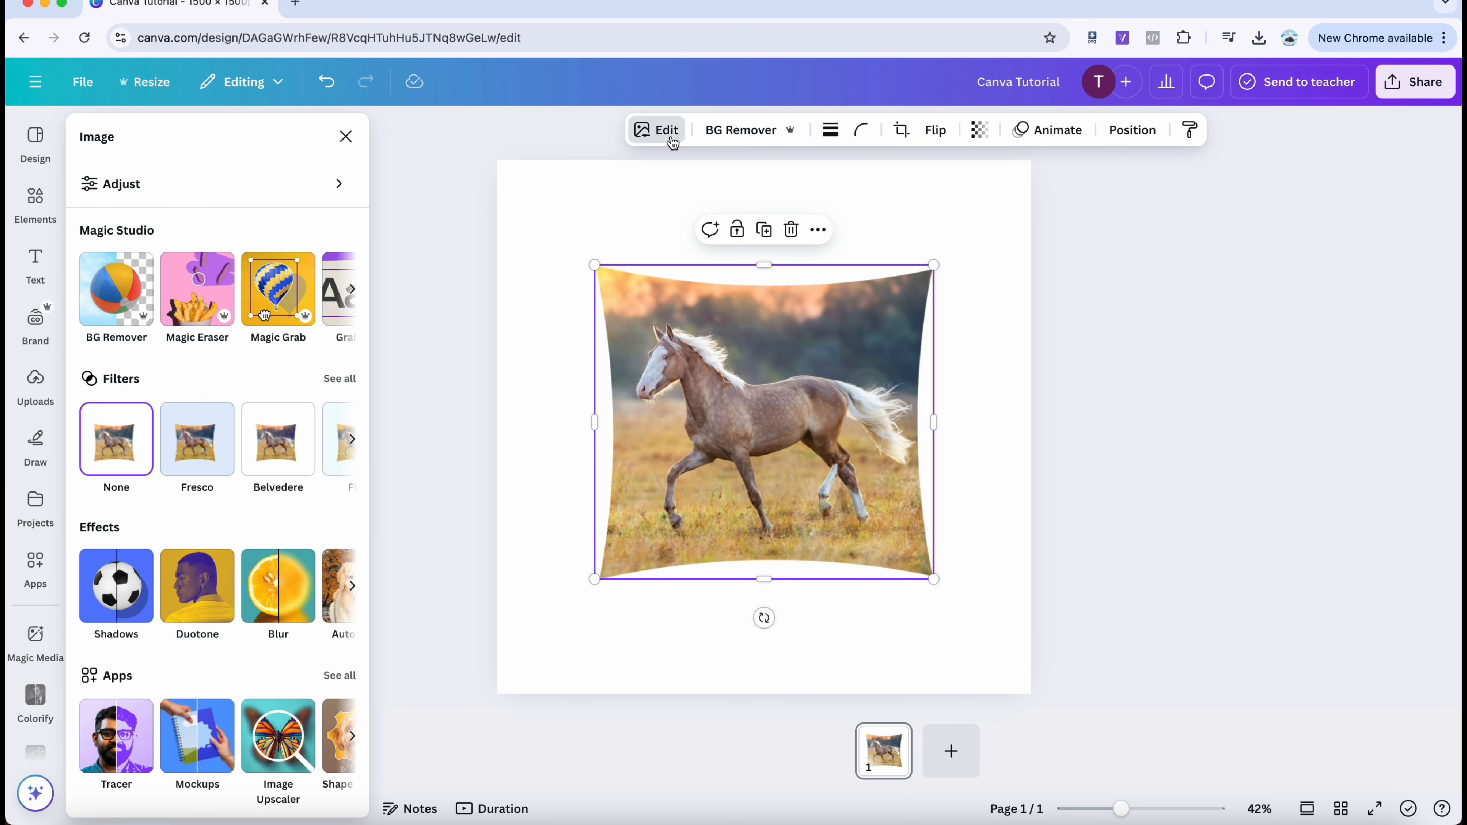
{"action": "left_click", "coordinate": [135, 578]}
{"action": "left_click", "coordinate": [142, 471]}
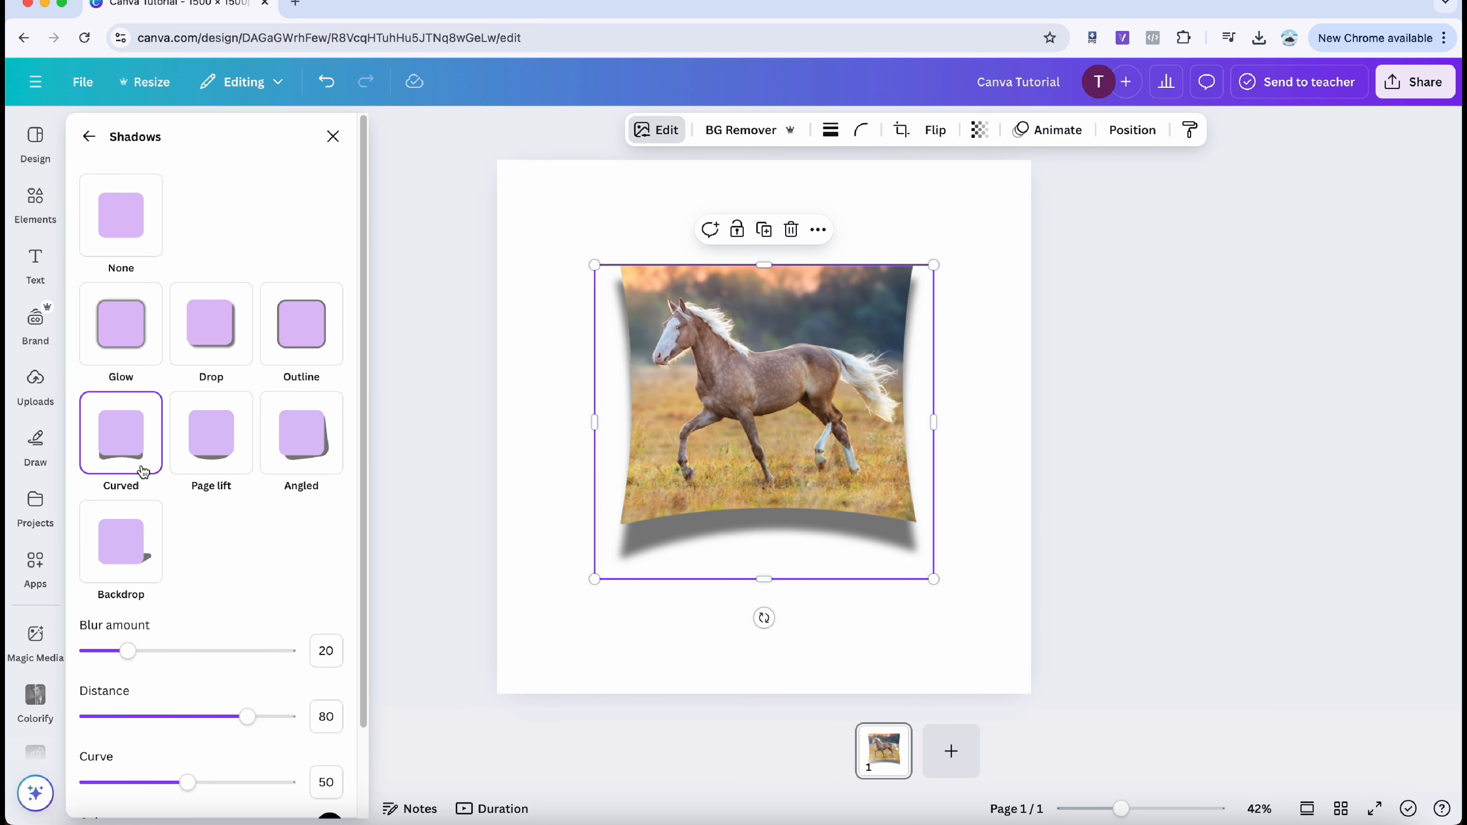
{"action": "left_click", "coordinate": [403, 478]}
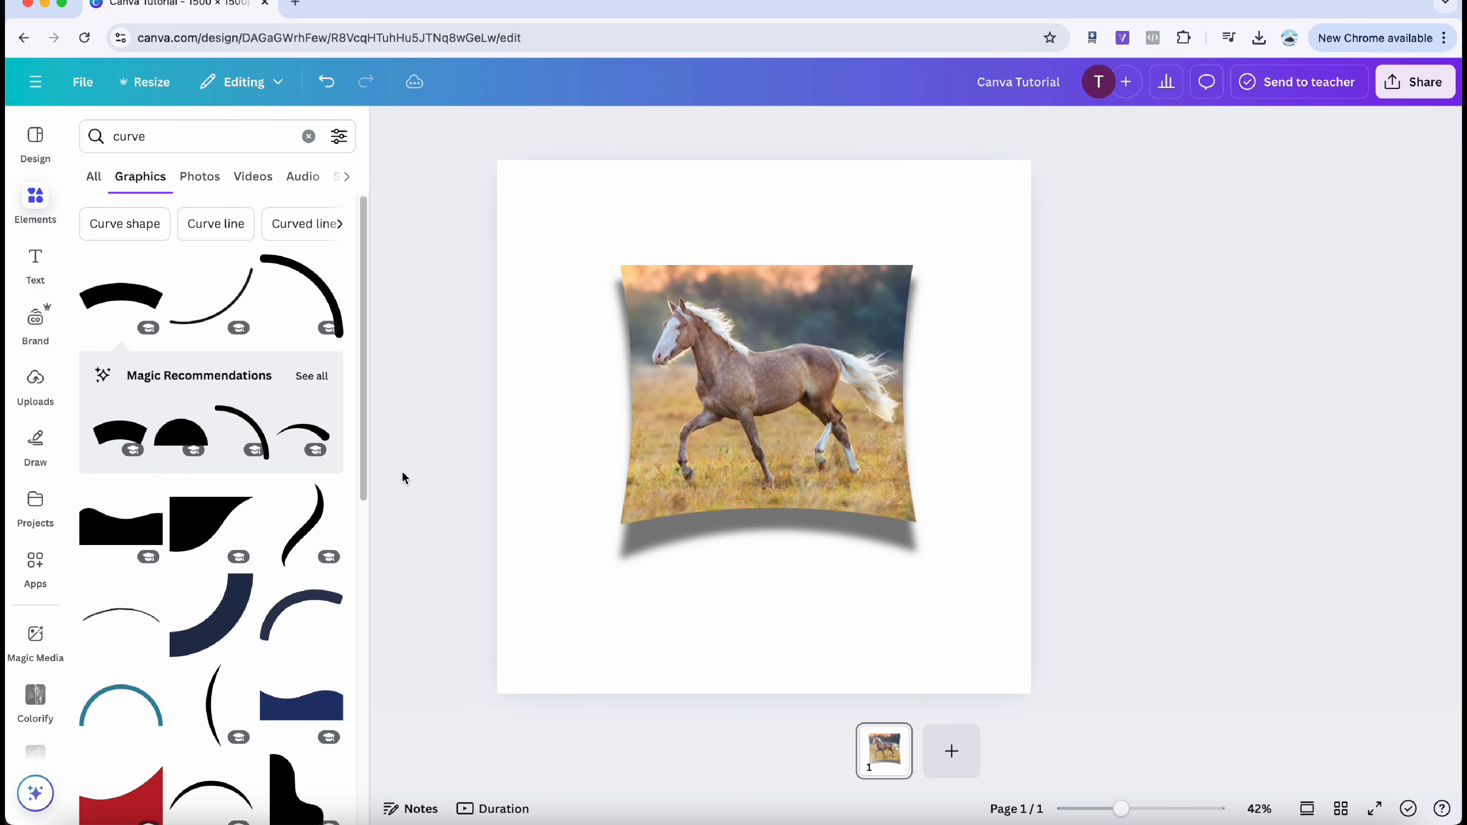
- Set the horse picture's curved shadow to blur 50, distance 50, curve 25 and intensity 42
{"action": "left_click", "coordinate": [638, 444]}
{"action": "left_click", "coordinate": [662, 137]}
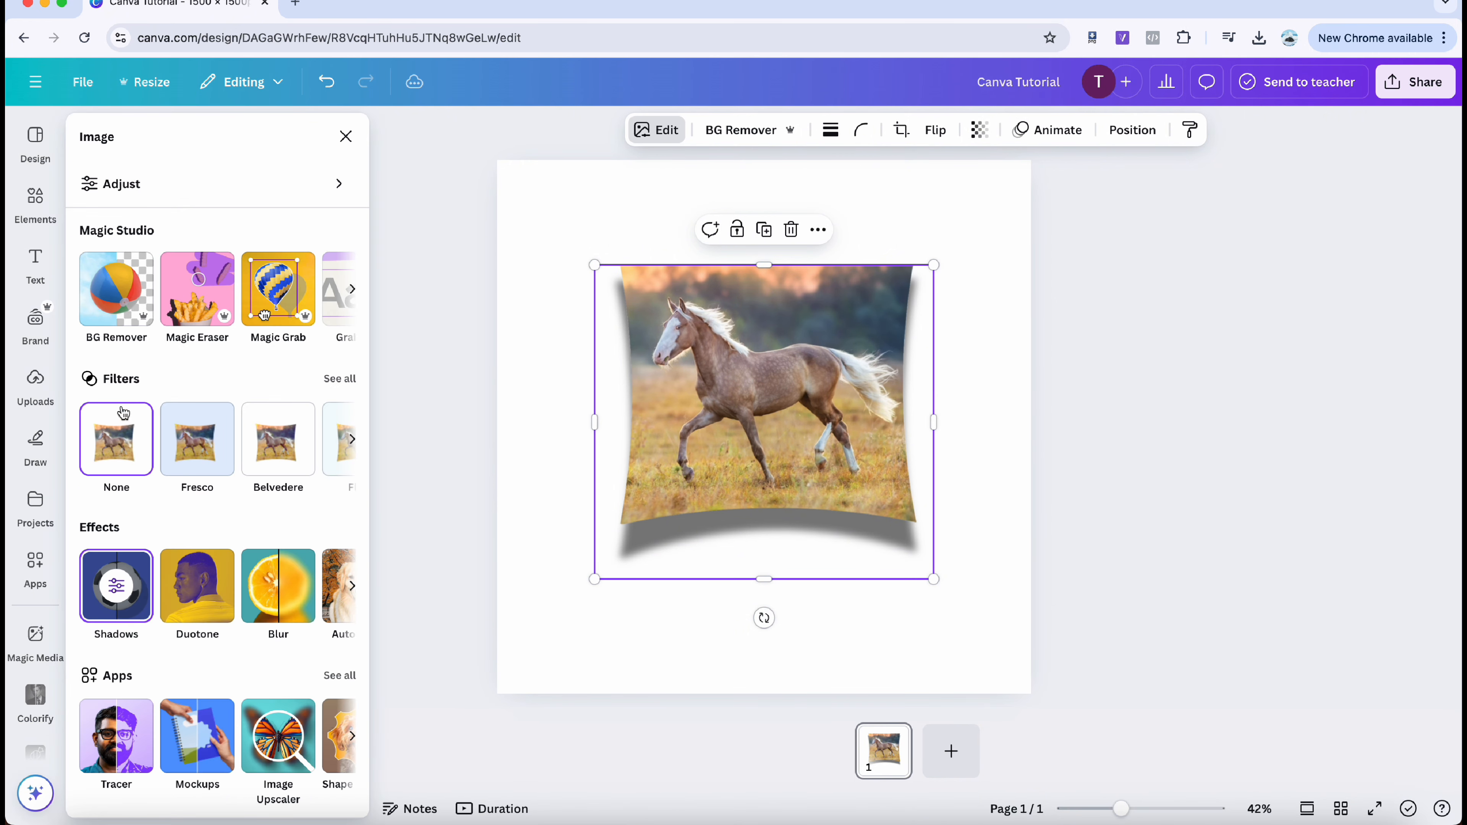
{"action": "left_click", "coordinate": [131, 583]}
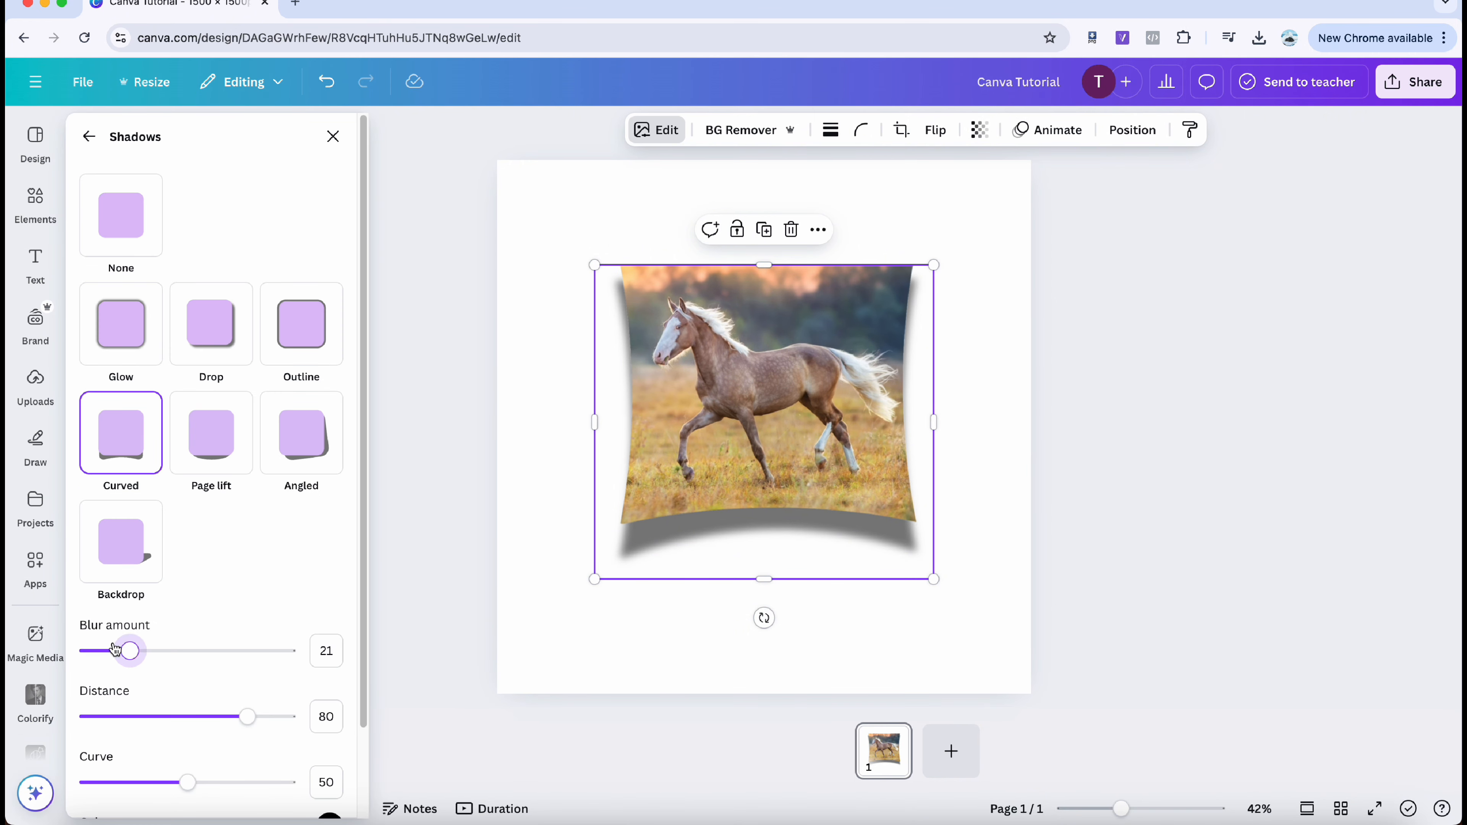
{"action": "left_click_drag", "start_coordinate": [115, 649], "coordinate": [192, 655]}
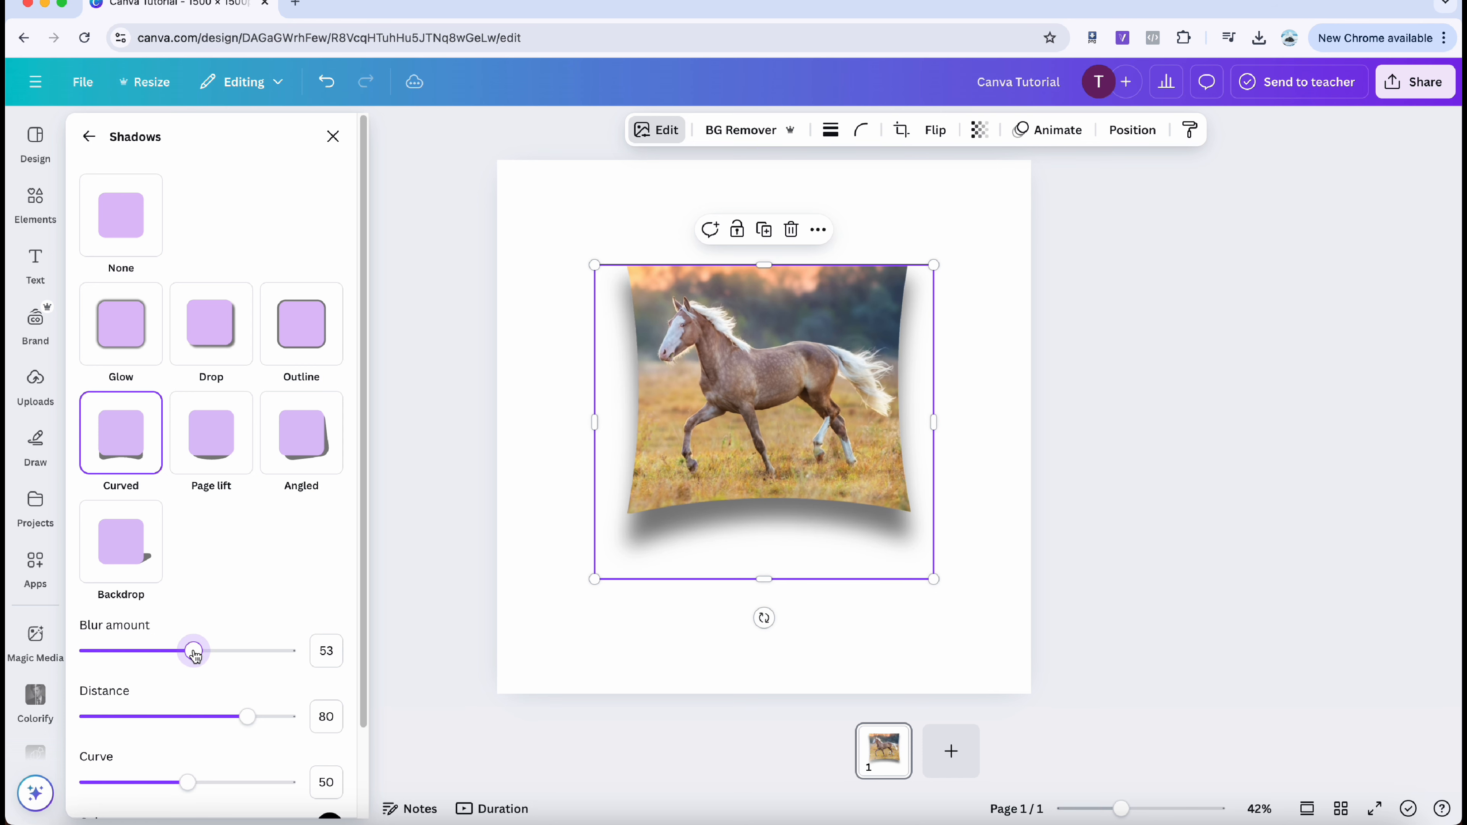
{"action": "left_click_drag", "start_coordinate": [248, 717], "coordinate": [168, 739]}
{"action": "scroll", "coordinate": [196, 719], "scroll_direction": "down", "scroll_amount": 1}
{"action": "left_click_drag", "start_coordinate": [172, 741], "coordinate": [138, 741]}
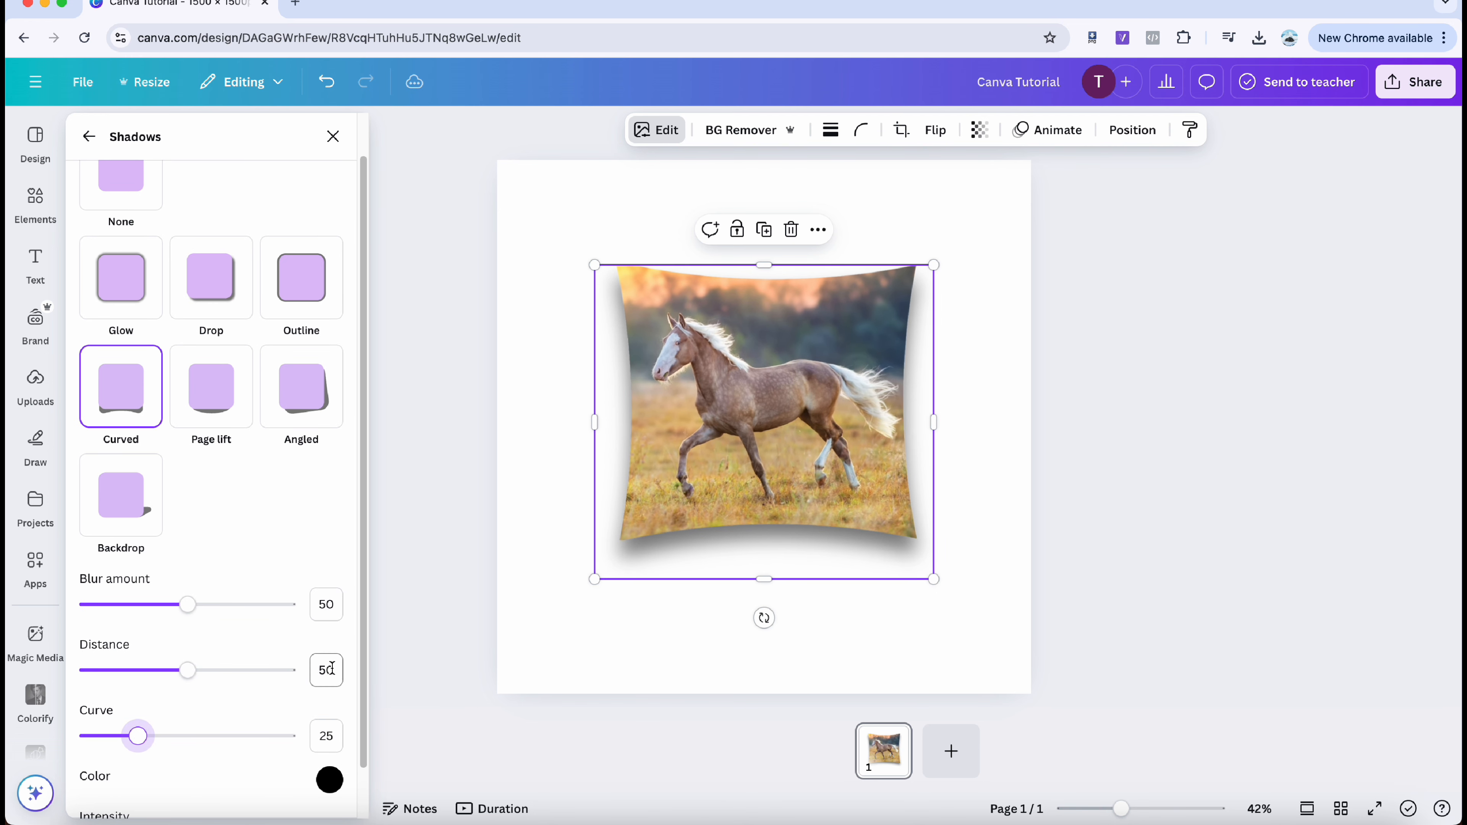
{"action": "scroll", "coordinate": [324, 676], "scroll_direction": "down", "scroll_amount": 1}
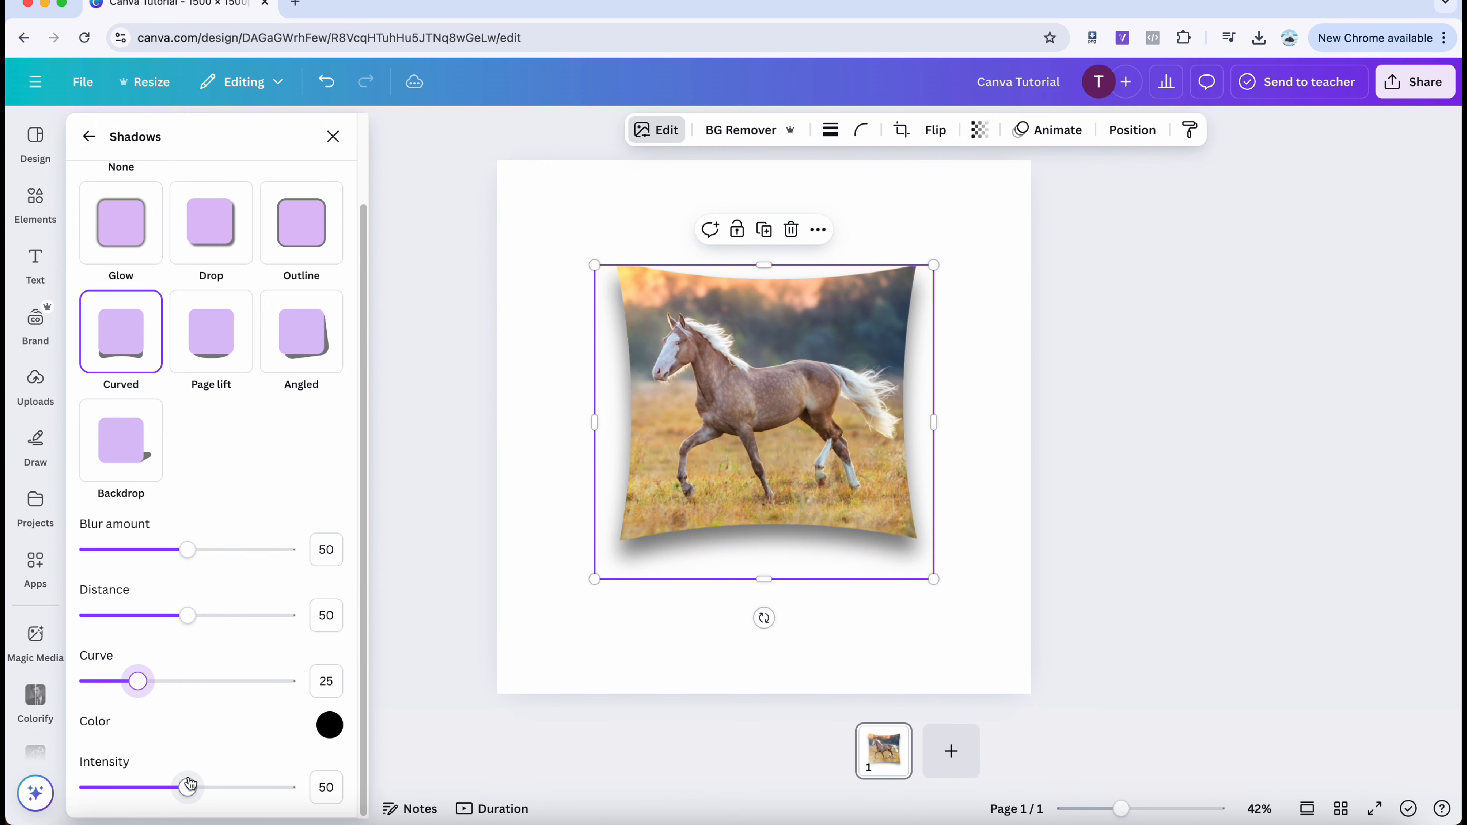
{"action": "mouse_move", "coordinate": [188, 787]}
{"action": "left_mouse_down"}
{"action": "mouse_move", "coordinate": [236, 787]}
{"action": "mouse_move", "coordinate": [172, 788]}
{"action": "left_mouse_up"}
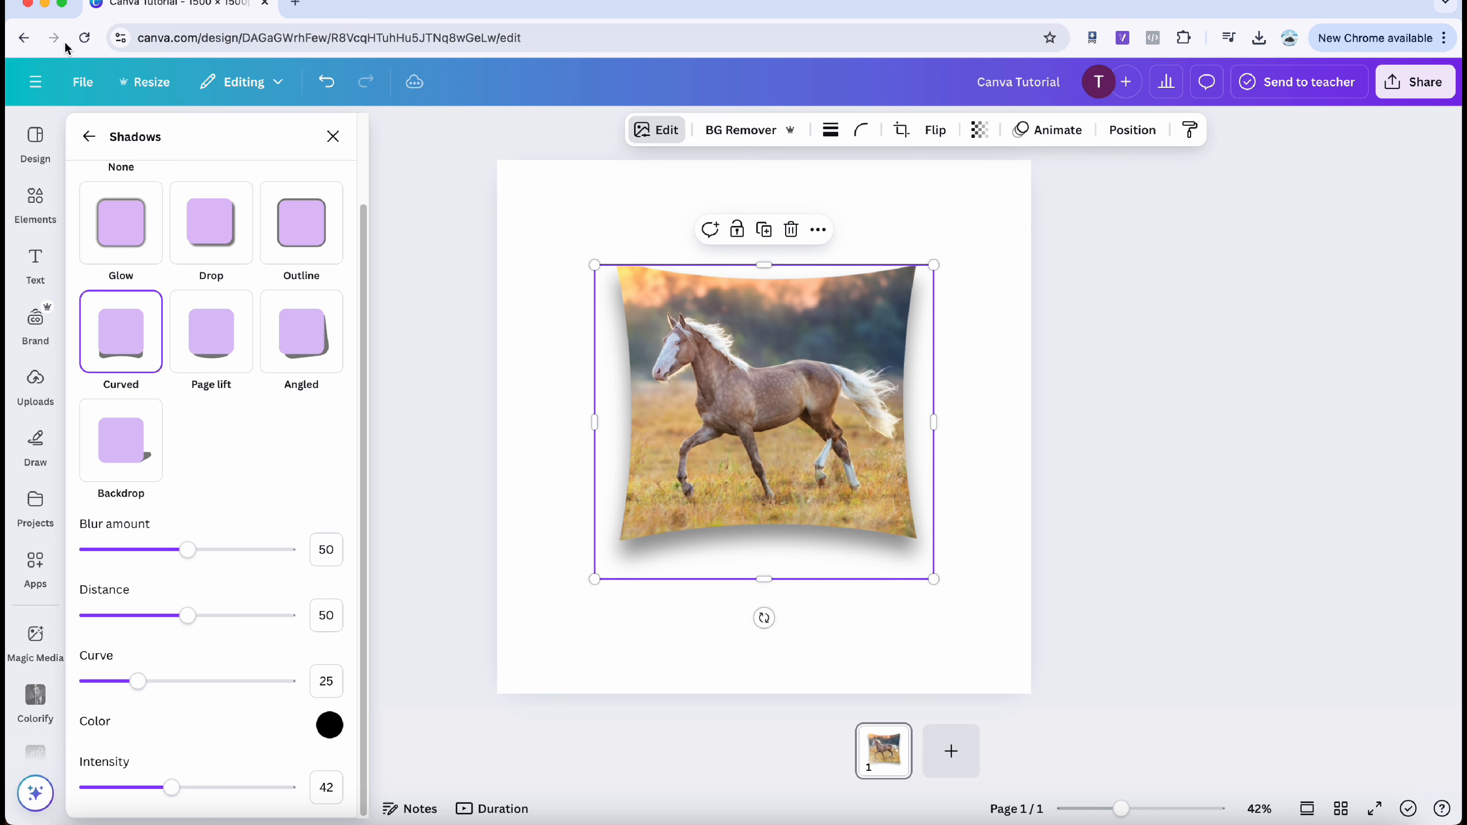
{"action": "left_click", "coordinate": [1119, 234]}
{"action": "left_click", "coordinate": [1119, 234]}
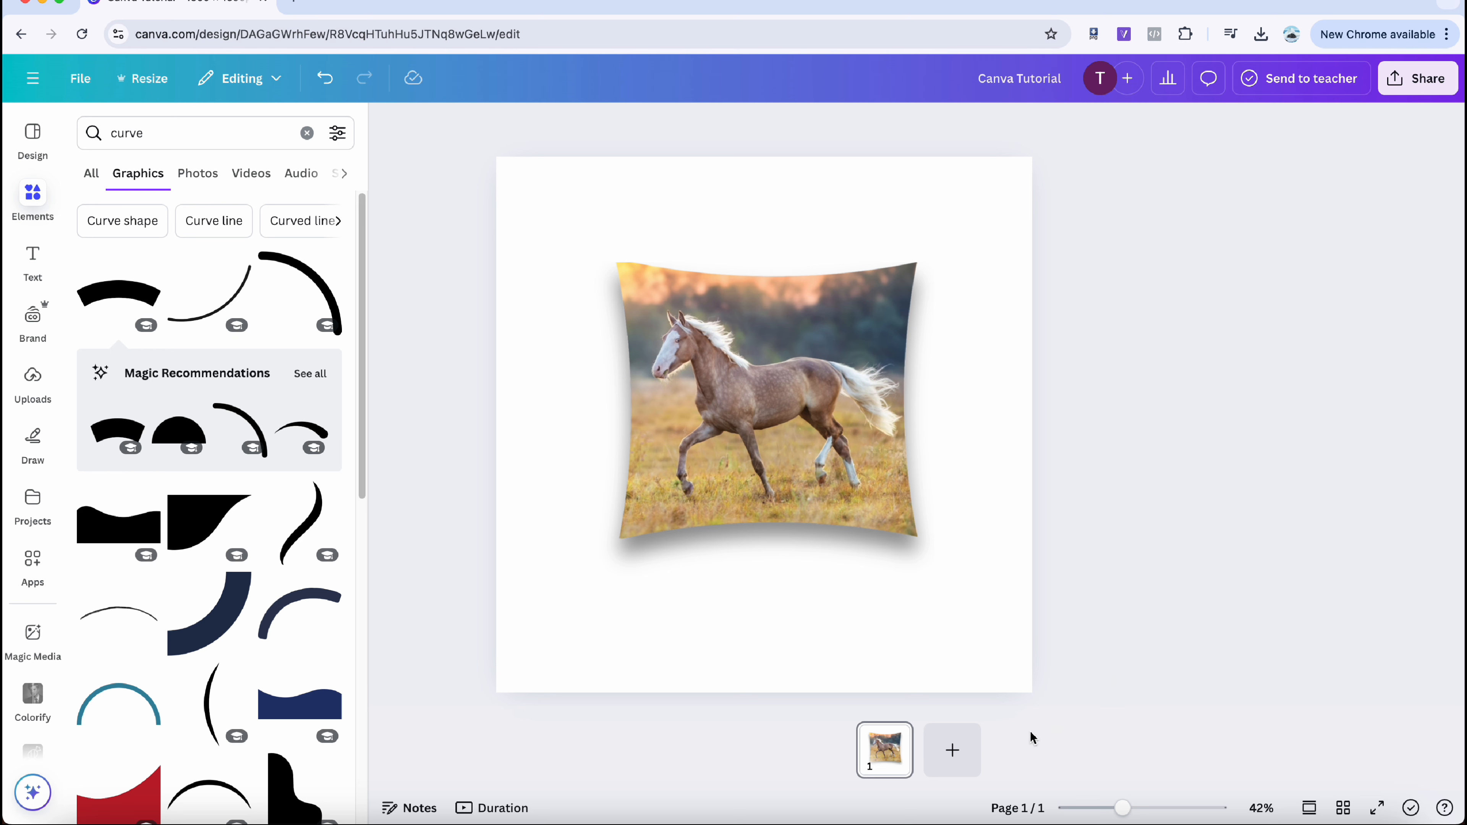
- Add a blank page after the horse page and search the element library's photos for "boy"
{"action": "right_click", "coordinate": [899, 749]}
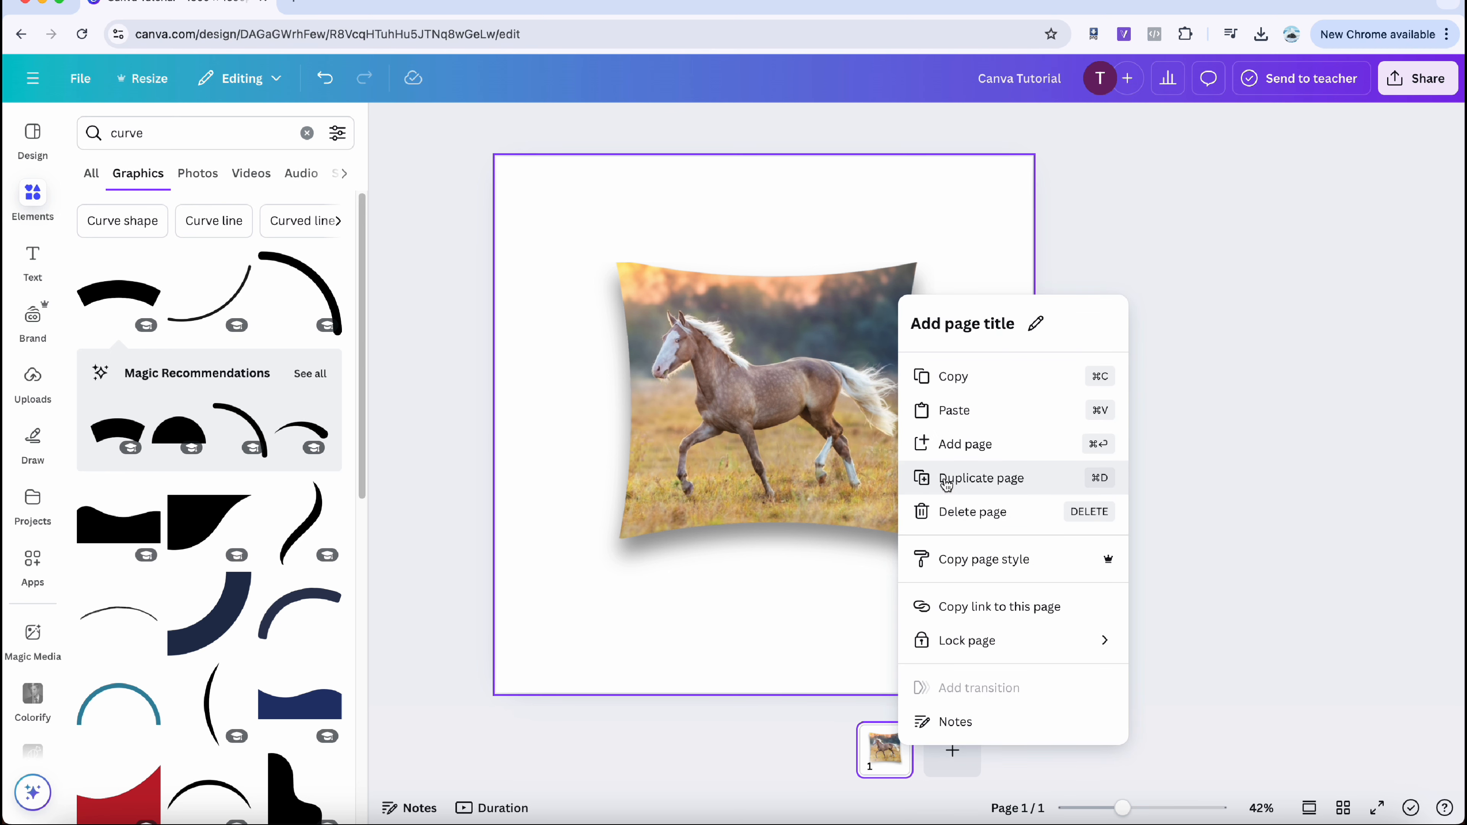
{"action": "left_click", "coordinate": [959, 444]}
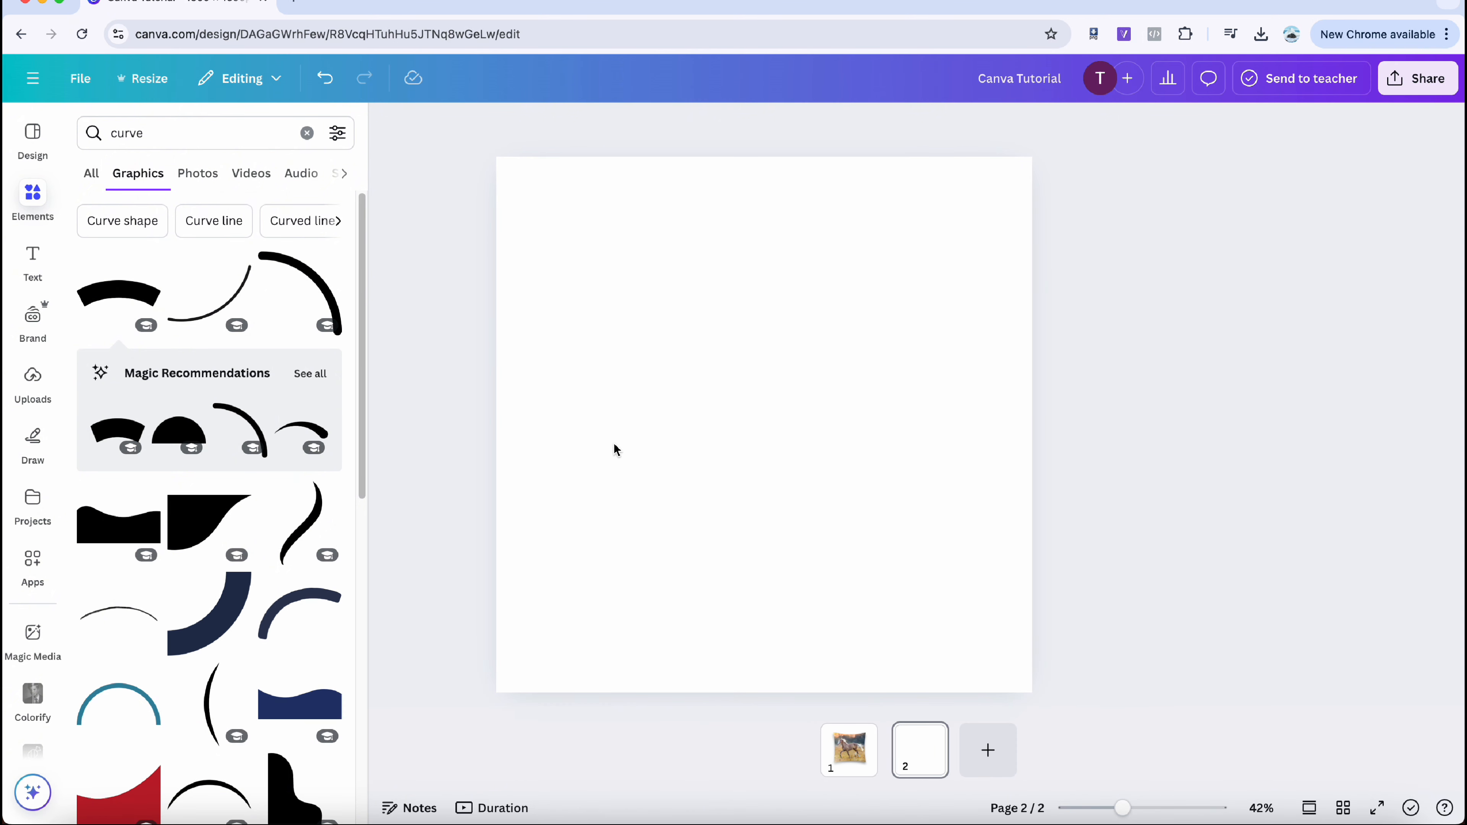
{"action": "left_click", "coordinate": [296, 141]}
{"action": "type", "text": "boy"}
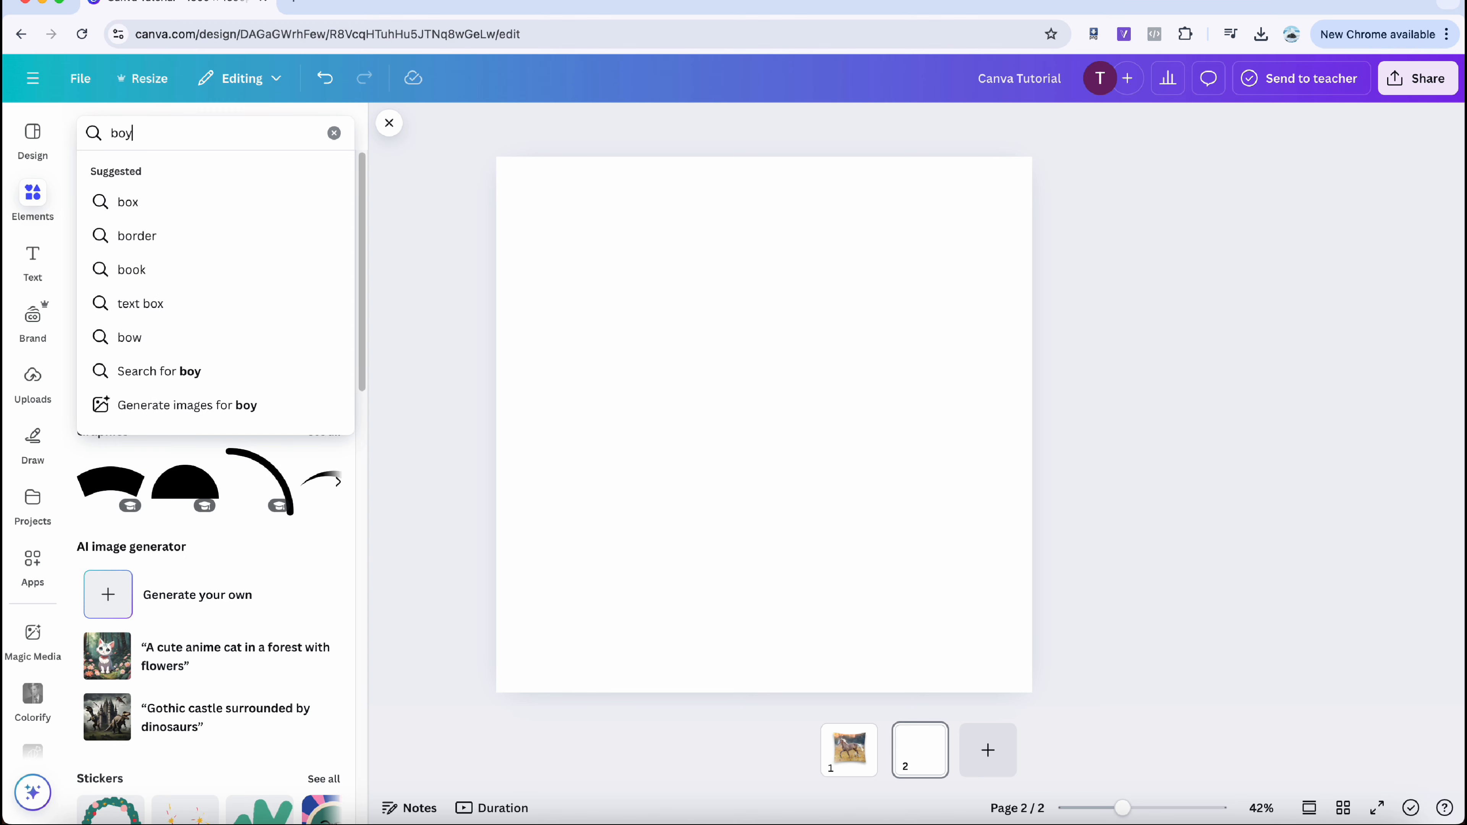
{"action": "key", "text": "Return"}
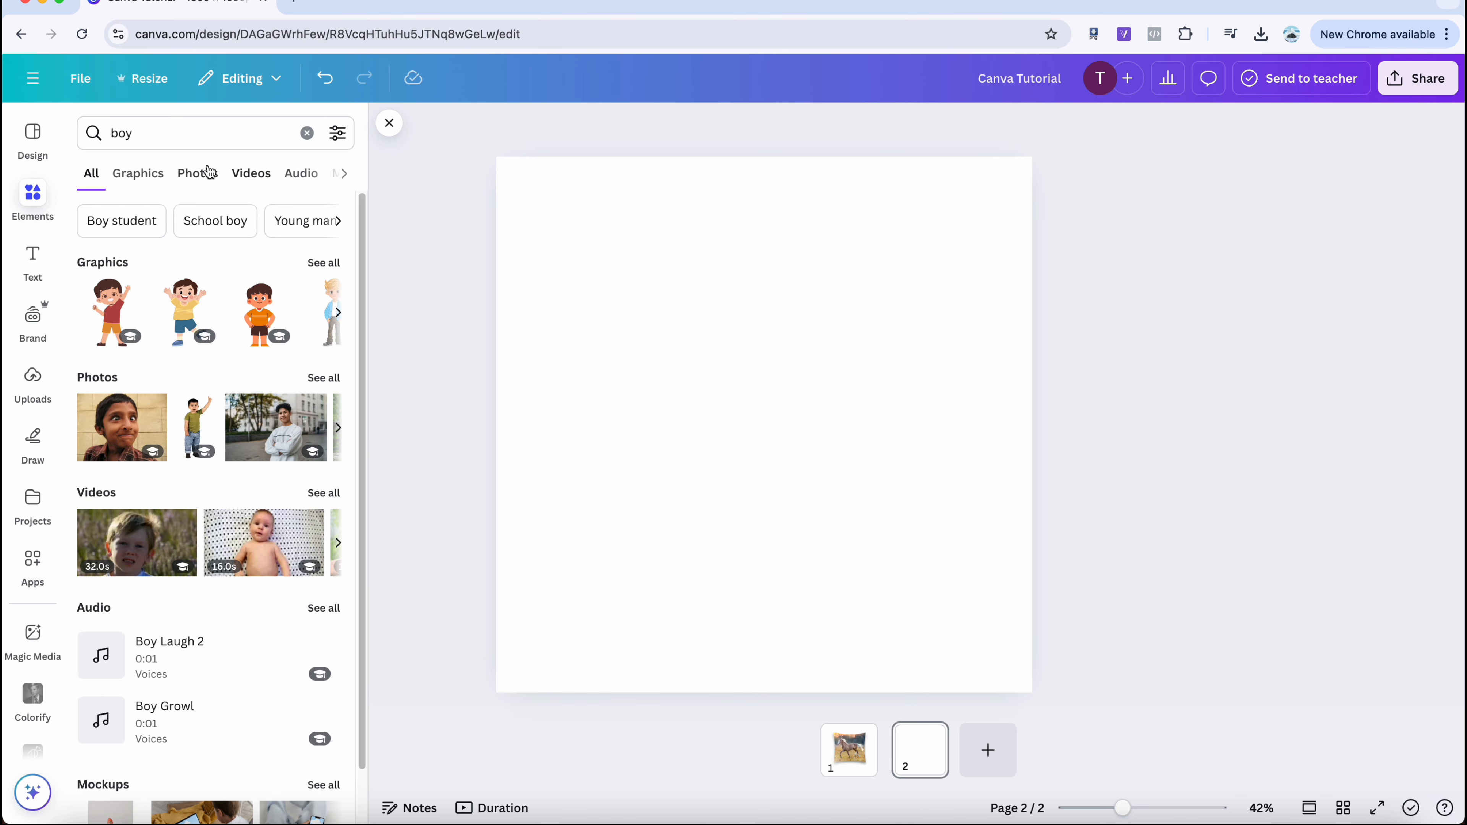
{"action": "left_click", "coordinate": [209, 172]}
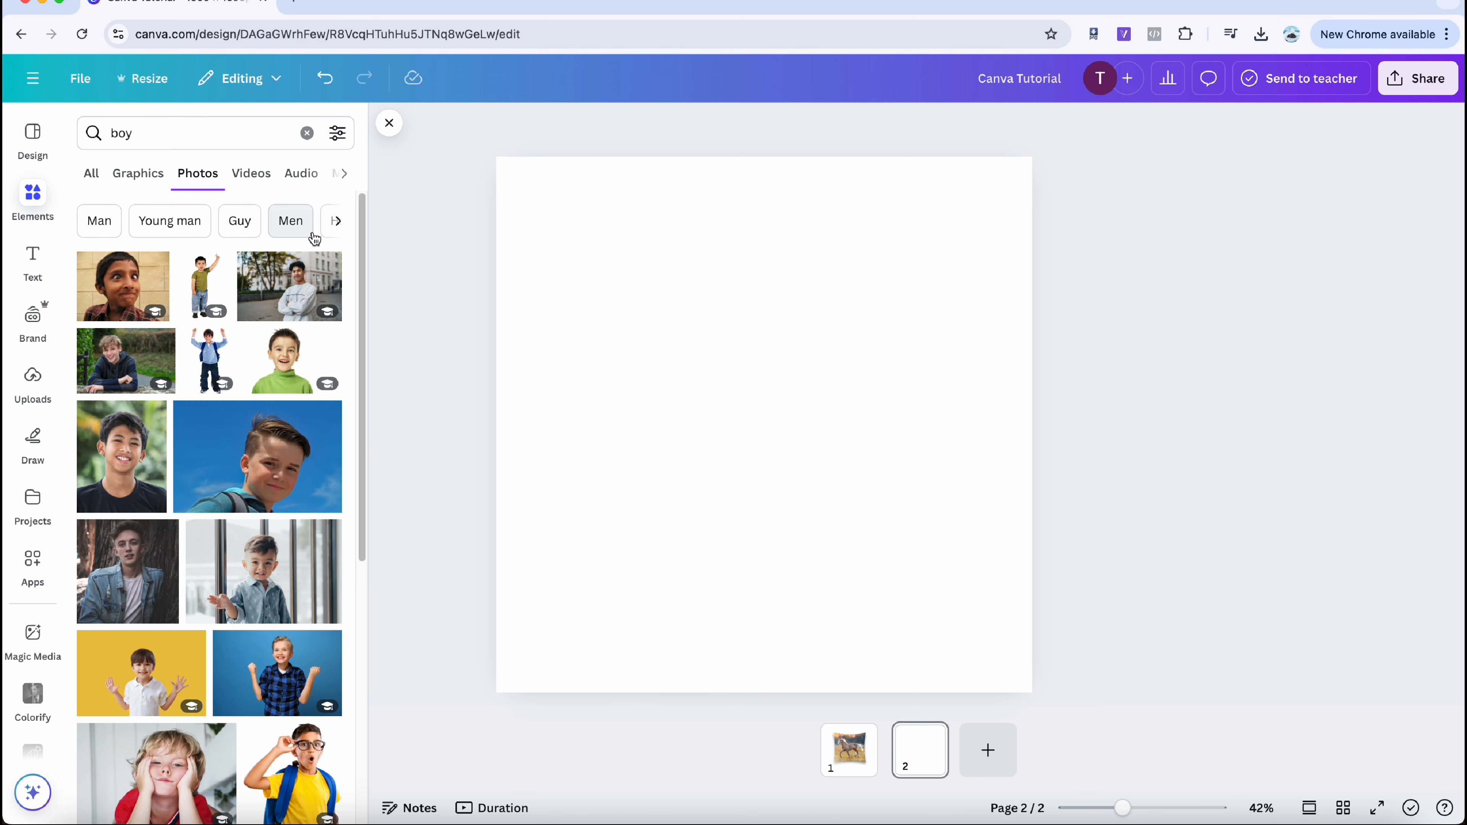
- Place the photo of the cheering boy in the blue checked shirt on page 2 and scale it down
{"action": "scroll", "coordinate": [315, 241], "scroll_direction": "down", "scroll_amount": 3}
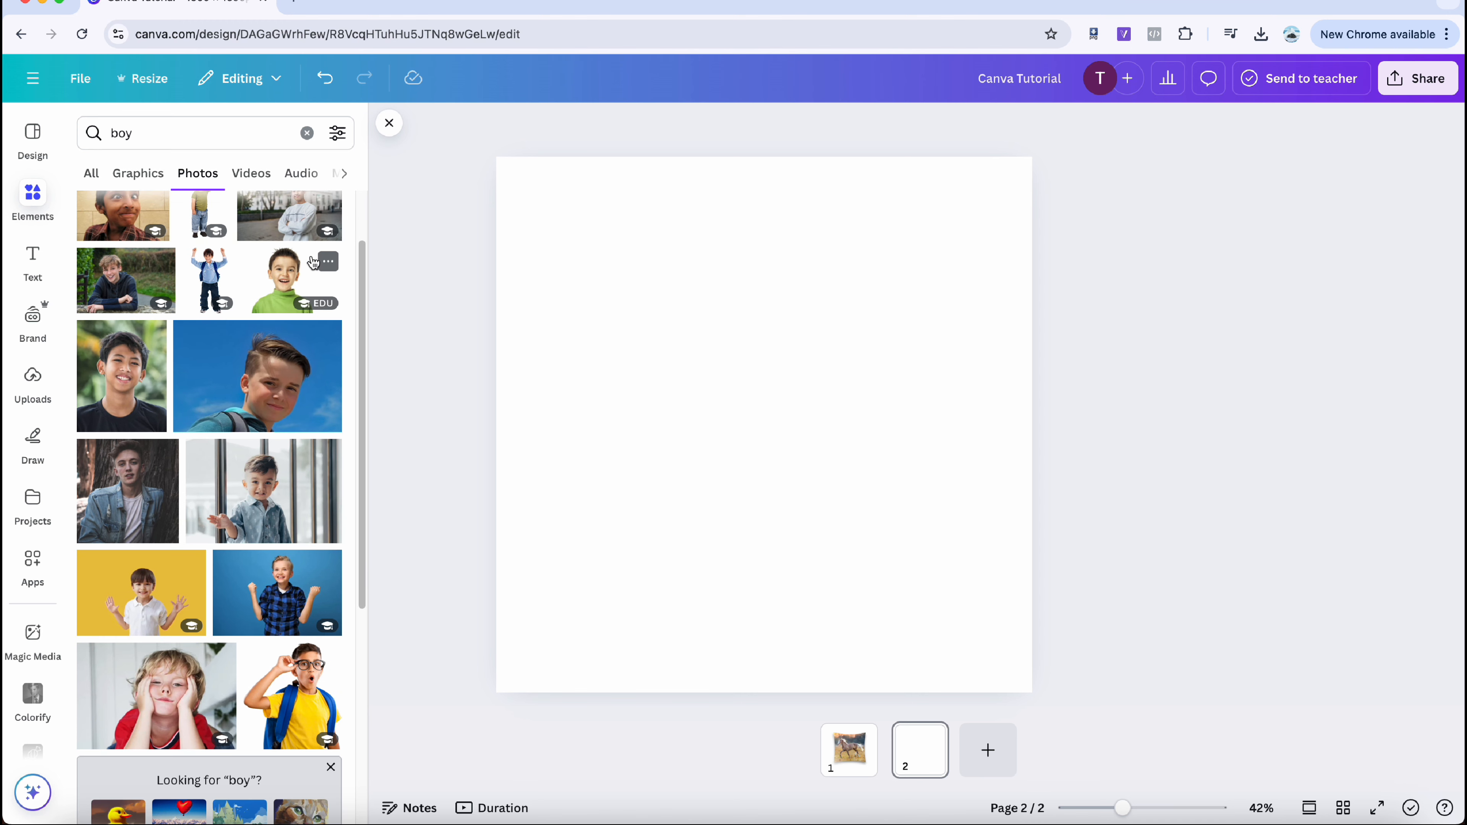
{"action": "scroll", "coordinate": [312, 263], "scroll_direction": "down", "scroll_amount": 5}
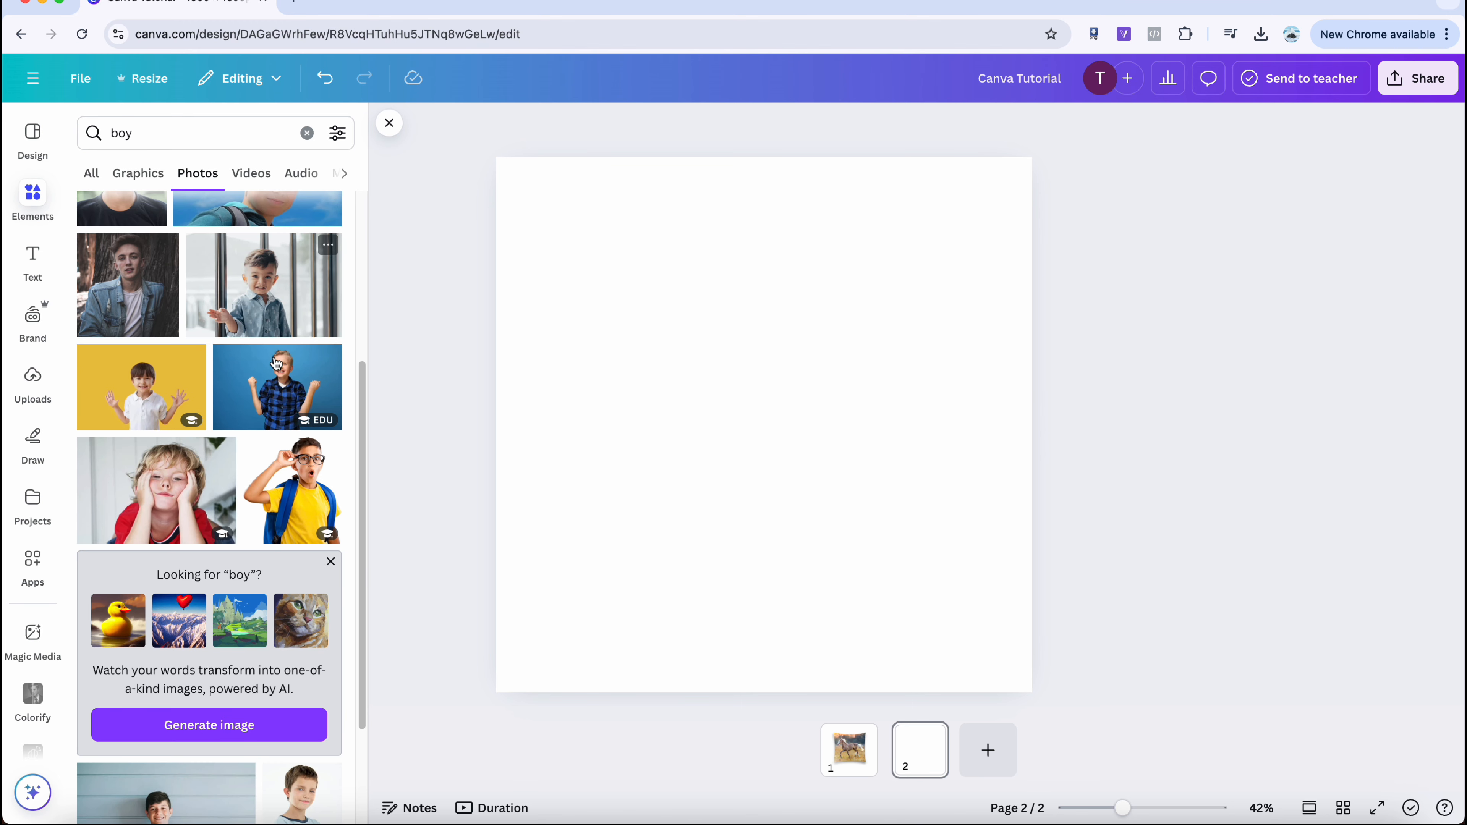
{"action": "left_click", "coordinate": [276, 373]}
{"action": "left_click_drag", "start_coordinate": [847, 426], "coordinate": [821, 371]}
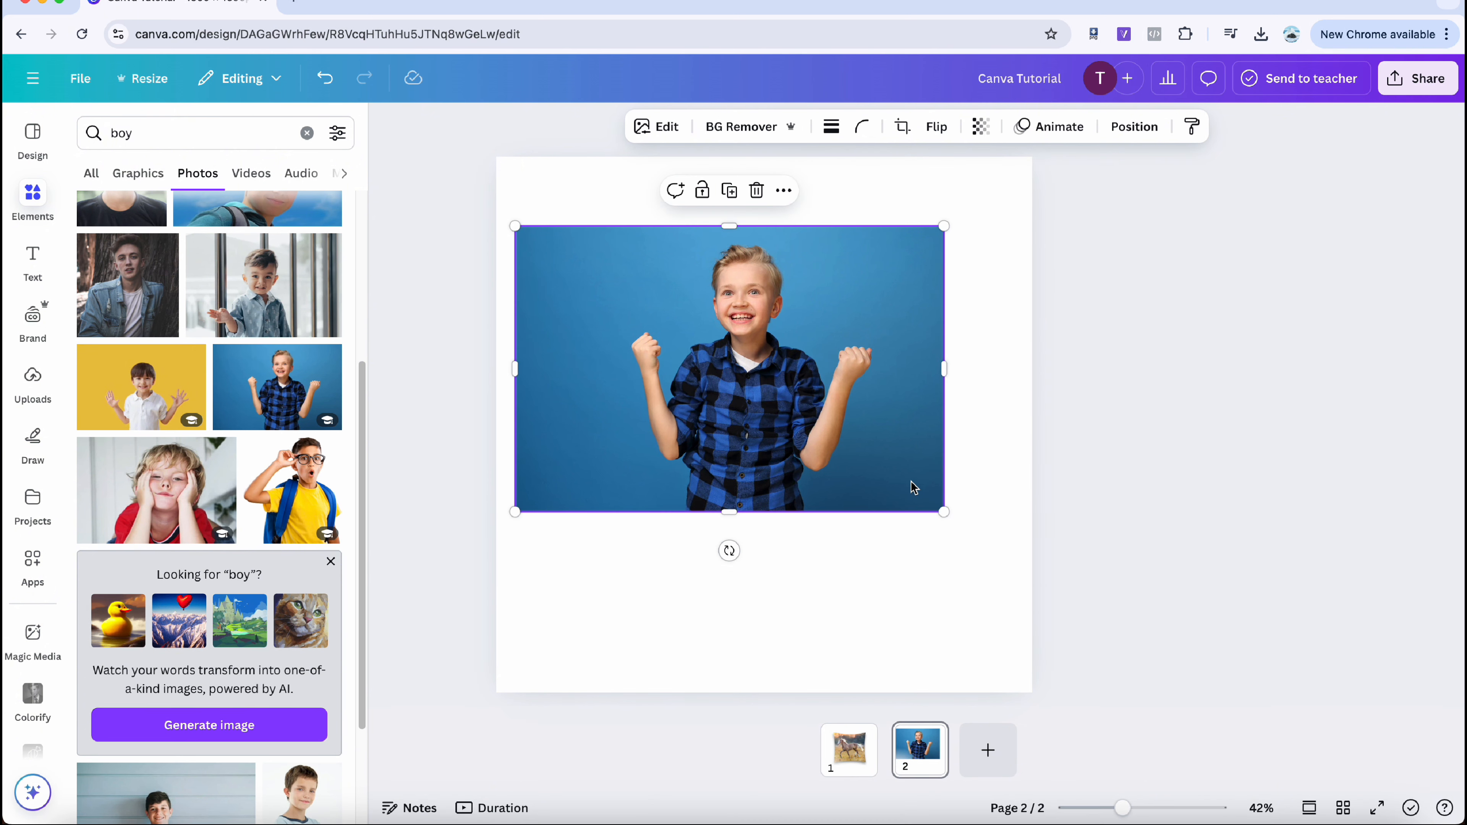
{"action": "left_click_drag", "start_coordinate": [912, 487], "coordinate": [874, 508]}
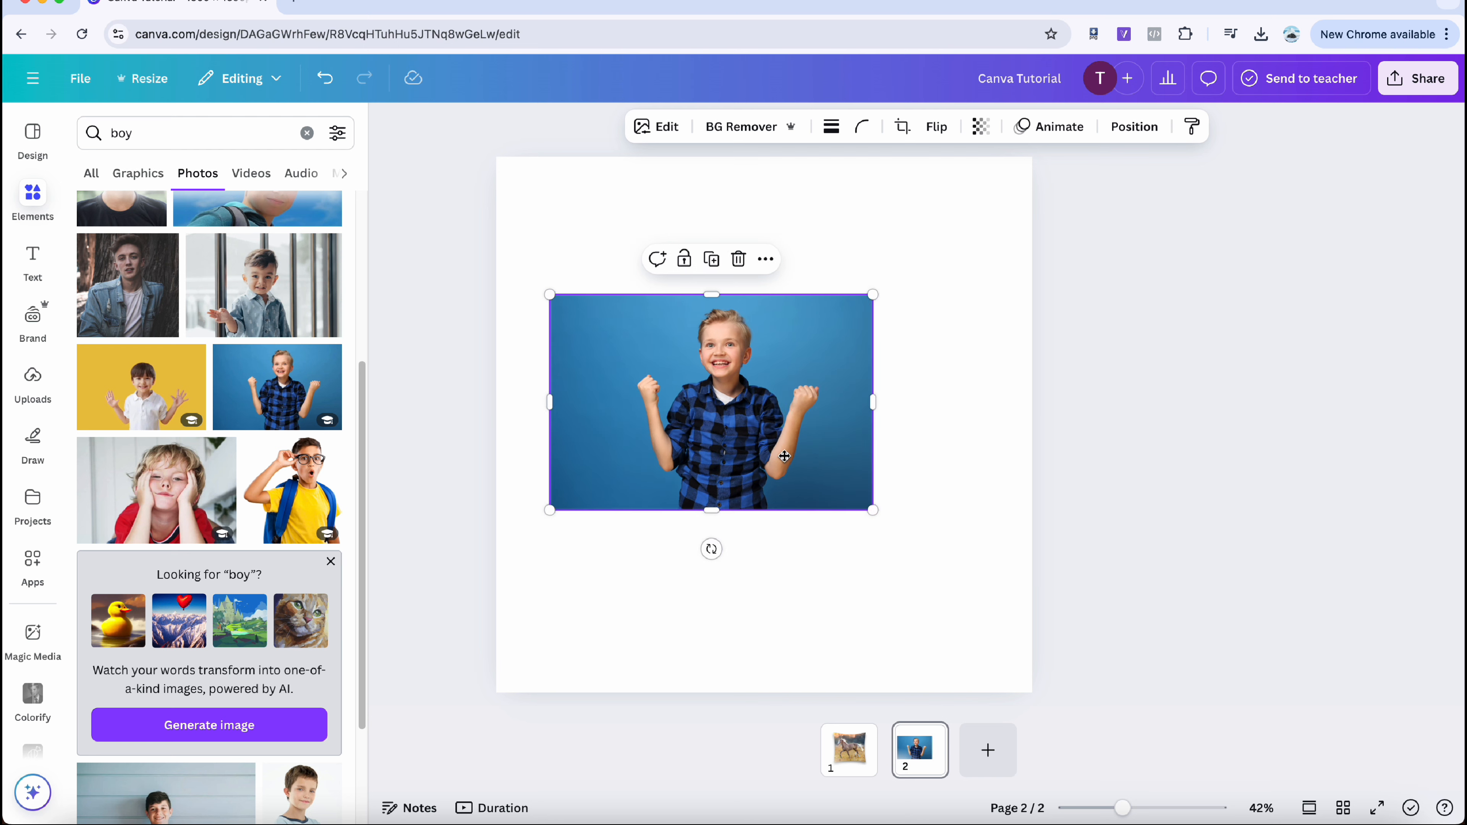
- Crop and resize the boy photo to a nearly square format and centre it on the page
{"action": "left_click_drag", "start_coordinate": [837, 322], "coordinate": [882, 358]}
{"action": "left_click_drag", "start_coordinate": [755, 327], "coordinate": [755, 235]}
{"action": "left_click_drag", "start_coordinate": [916, 389], "coordinate": [876, 429]}
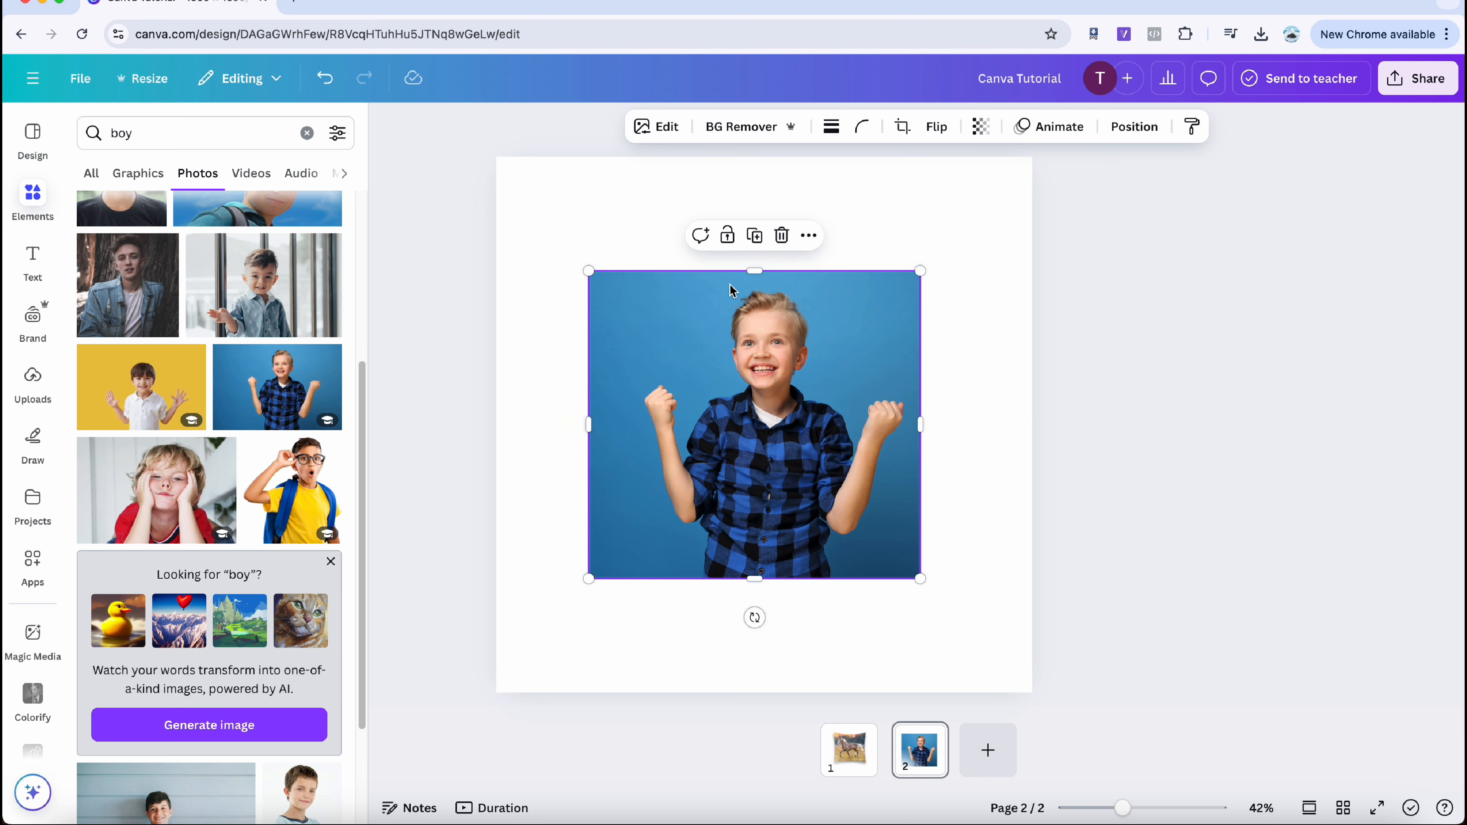
{"action": "left_click_drag", "start_coordinate": [742, 275], "coordinate": [748, 240]}
{"action": "left_click_drag", "start_coordinate": [920, 409], "coordinate": [931, 409]}
{"action": "mouse_move", "coordinate": [750, 307]}
{"action": "left_mouse_down"}
{"action": "mouse_move", "coordinate": [737, 307]}
{"action": "mouse_move", "coordinate": [753, 323]}
{"action": "left_mouse_up"}
{"action": "left_click", "coordinate": [538, 347]}
- Search the element library's graphics for "curve"
{"action": "left_click", "coordinate": [29, 211]}
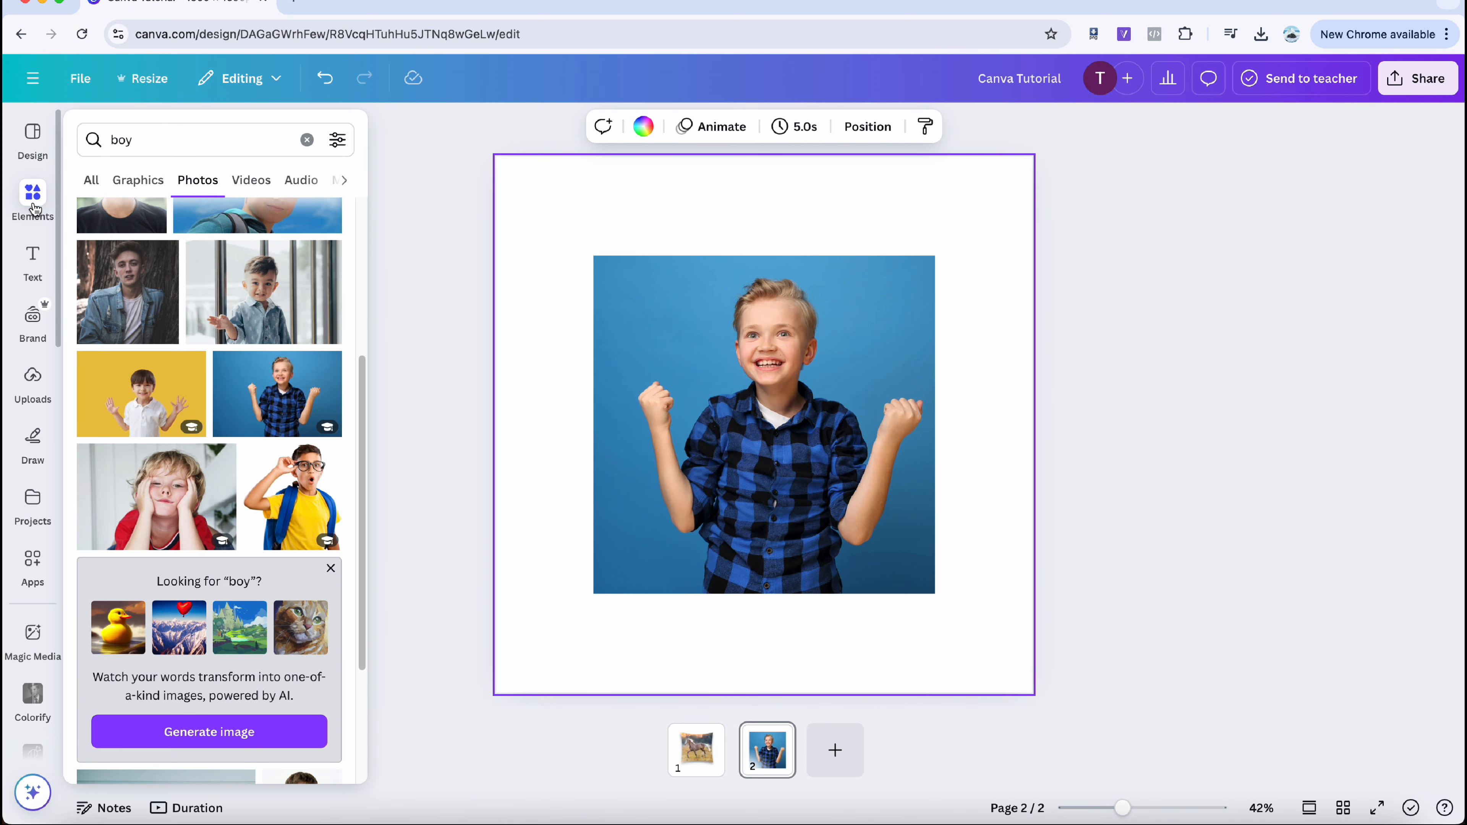
{"action": "left_click", "coordinate": [291, 143]}
{"action": "left_click", "coordinate": [307, 139]}
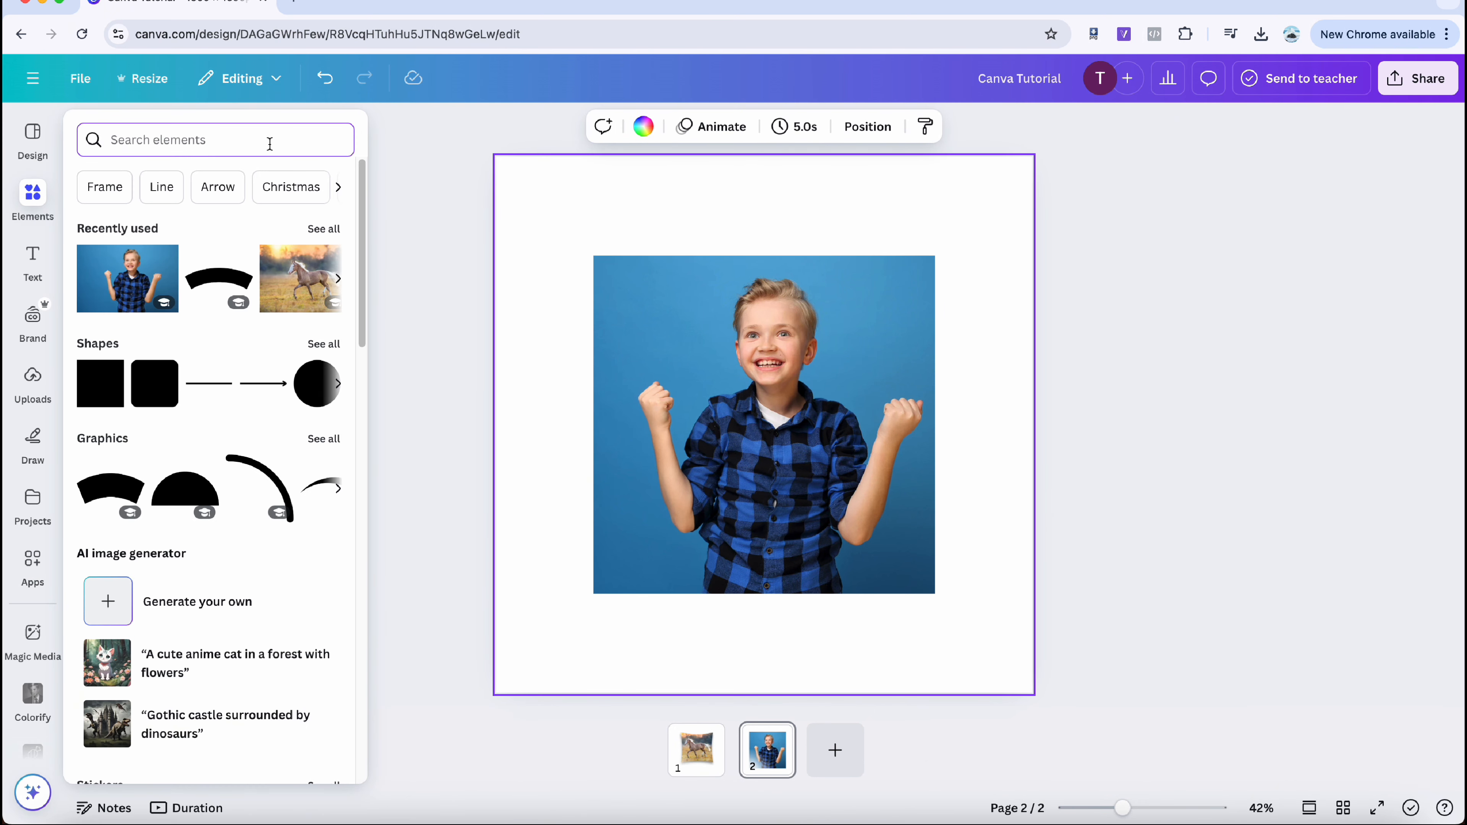
{"action": "type", "text": "curve"}
{"action": "key", "text": "Return"}
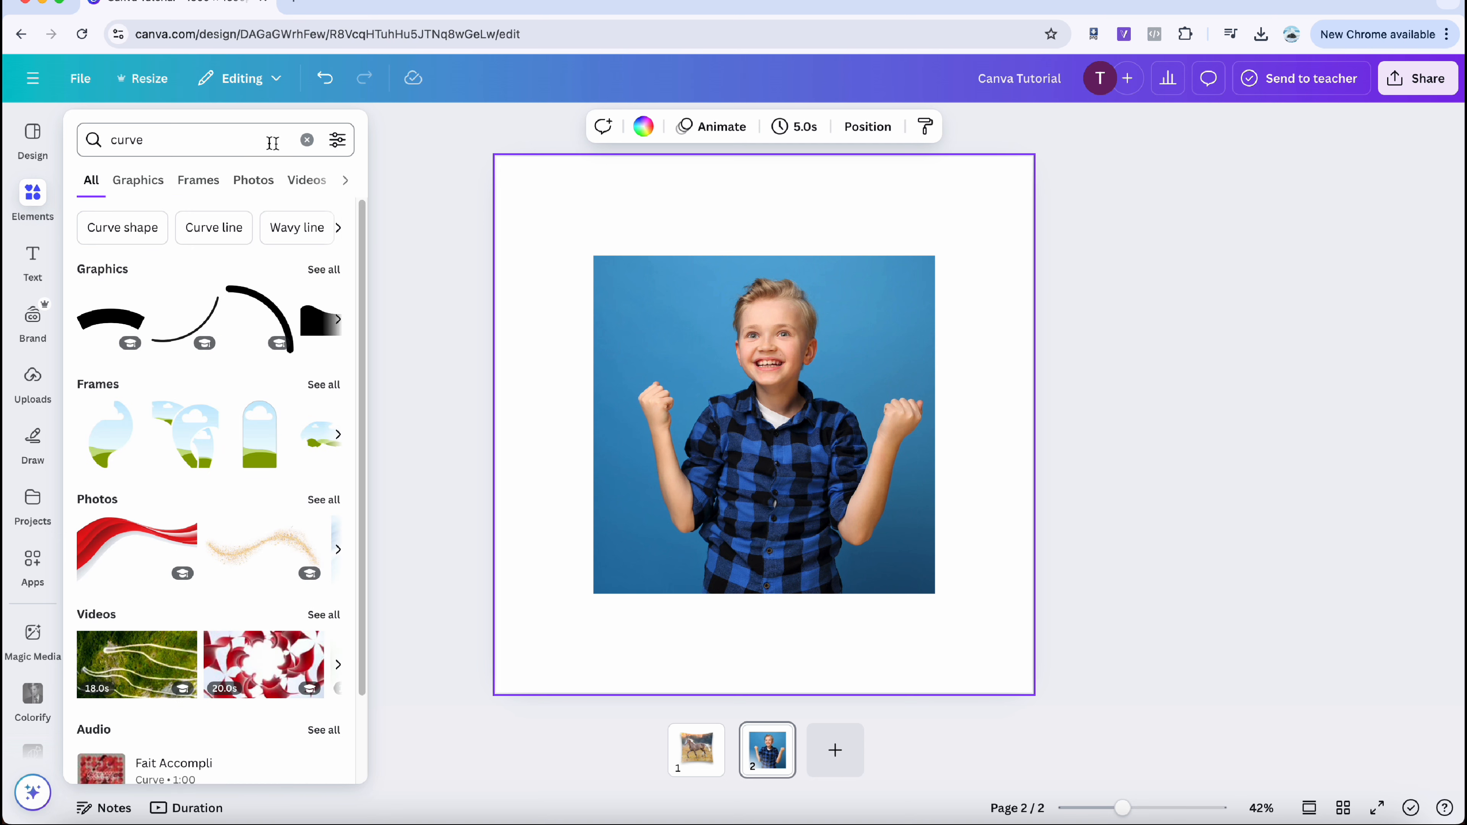
{"action": "left_click", "coordinate": [134, 183]}
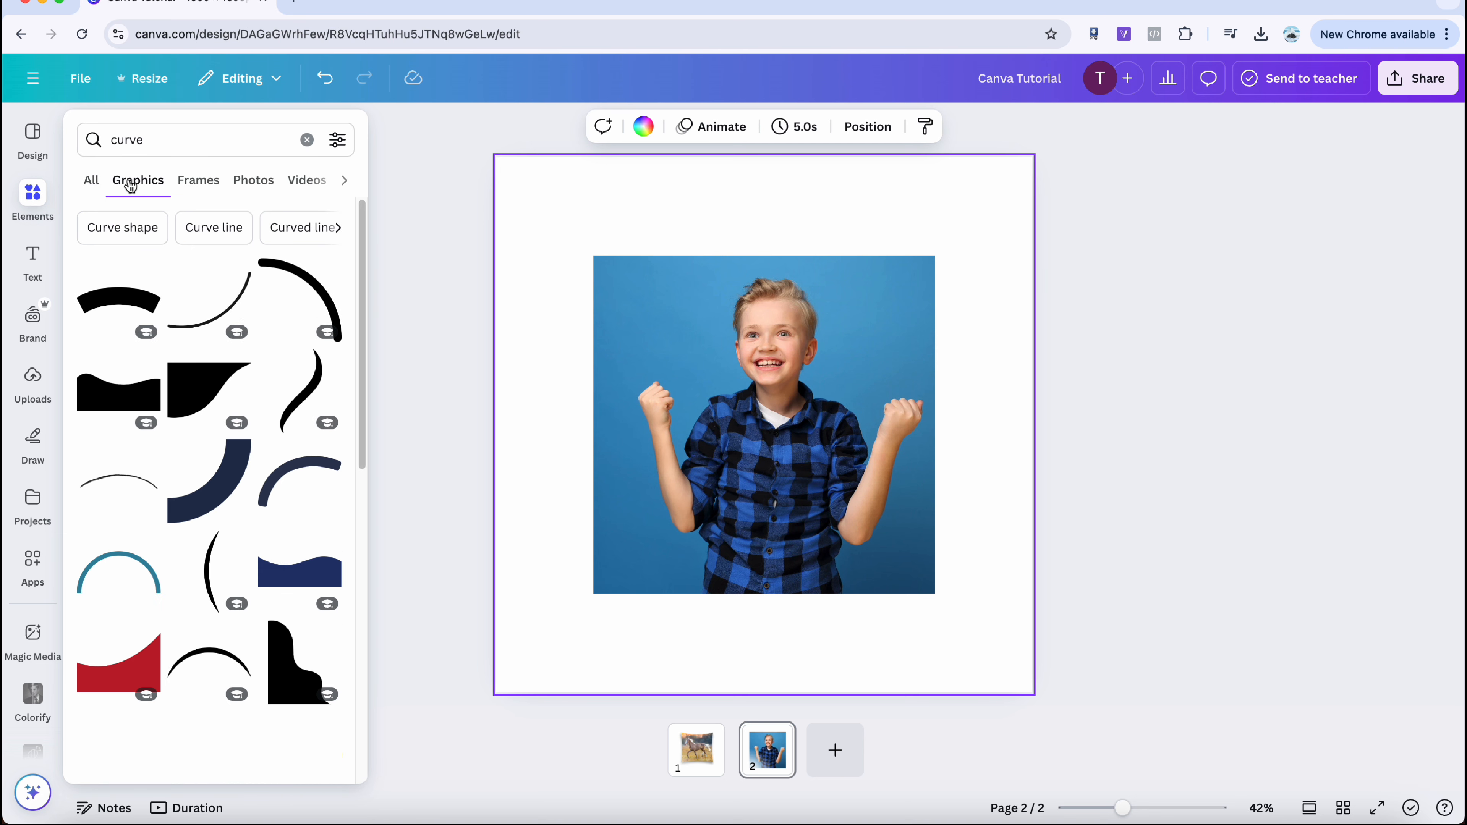
- Cover the boy photo's right edge with the thick arc graphic, turned upright, coloured white and enlarged to the page height
{"action": "left_click", "coordinate": [121, 299]}
{"action": "left_click_drag", "start_coordinate": [763, 491], "coordinate": [750, 458]}
{"action": "left_click_drag", "start_coordinate": [764, 523], "coordinate": [989, 270]}
{"action": "left_click", "coordinate": [604, 126]}
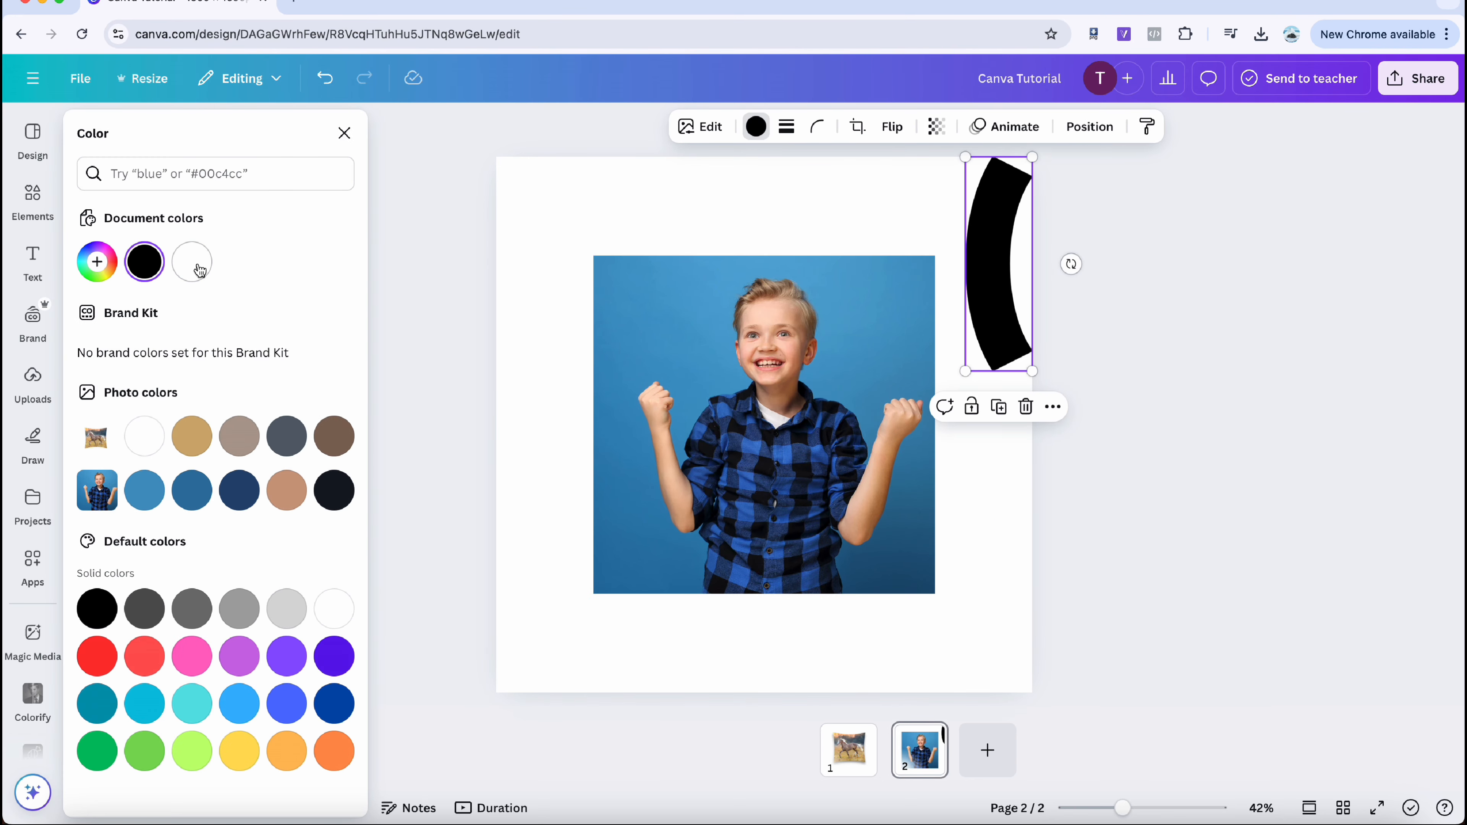
{"action": "left_click", "coordinate": [193, 263]}
{"action": "left_click_drag", "start_coordinate": [961, 369], "coordinate": [908, 694]}
{"action": "left_click_drag", "start_coordinate": [962, 543], "coordinate": [1021, 546]}
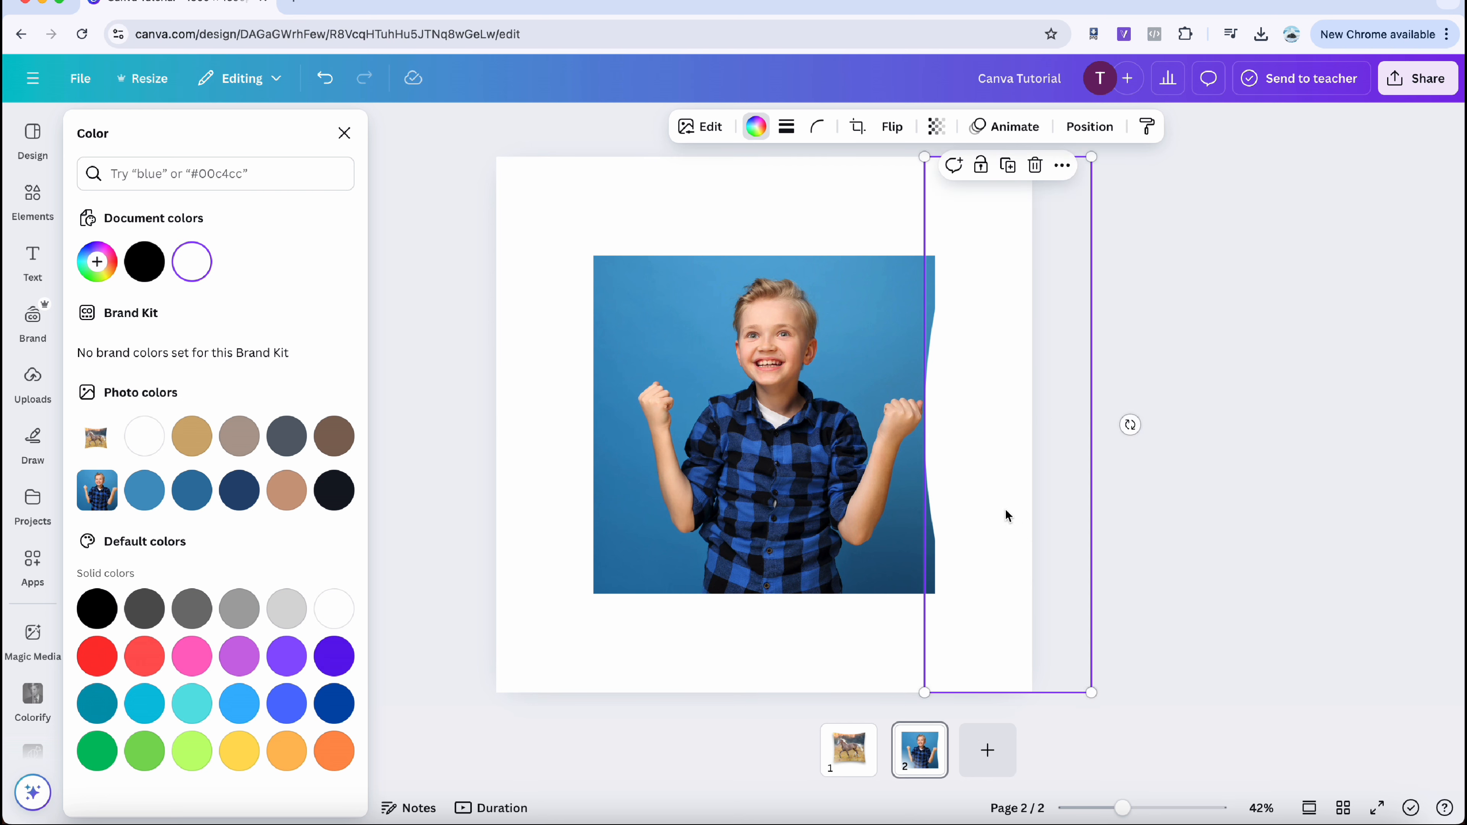
- Duplicate the white arc, rotate it to horizontal, enlarge it and place it over the top edge of the boy photo
{"action": "right_click", "coordinate": [1010, 525]}
{"action": "left_click", "coordinate": [1044, 457]}
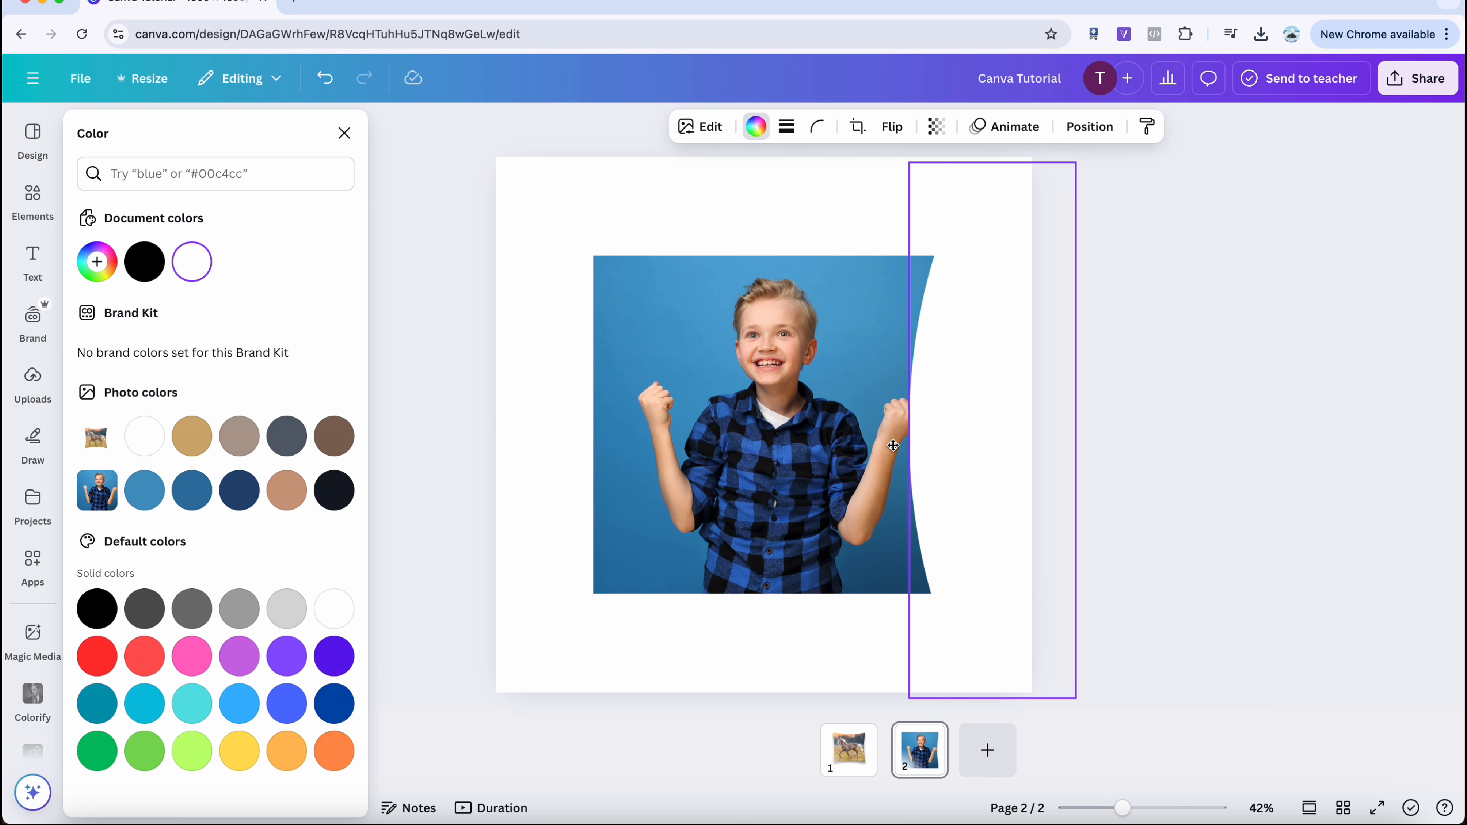
{"action": "left_click_drag", "start_coordinate": [979, 446], "coordinate": [675, 446]}
{"action": "left_click_drag", "start_coordinate": [790, 442], "coordinate": [684, 312]}
{"action": "left_click_drag", "start_coordinate": [727, 419], "coordinate": [809, 229]}
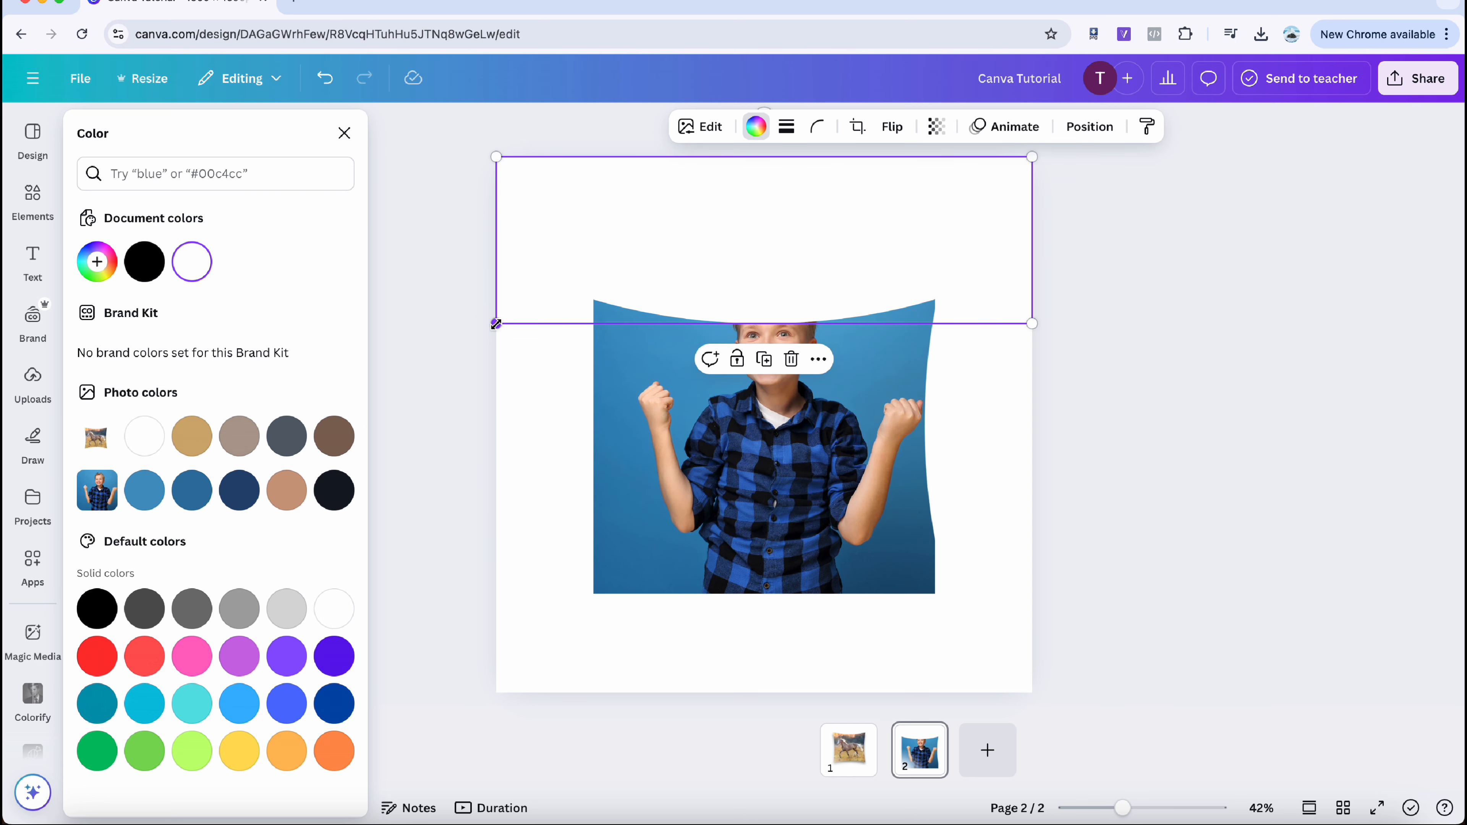
{"action": "left_click_drag", "start_coordinate": [495, 325], "coordinate": [422, 452]}
{"action": "left_click_drag", "start_coordinate": [740, 323], "coordinate": [794, 340]}
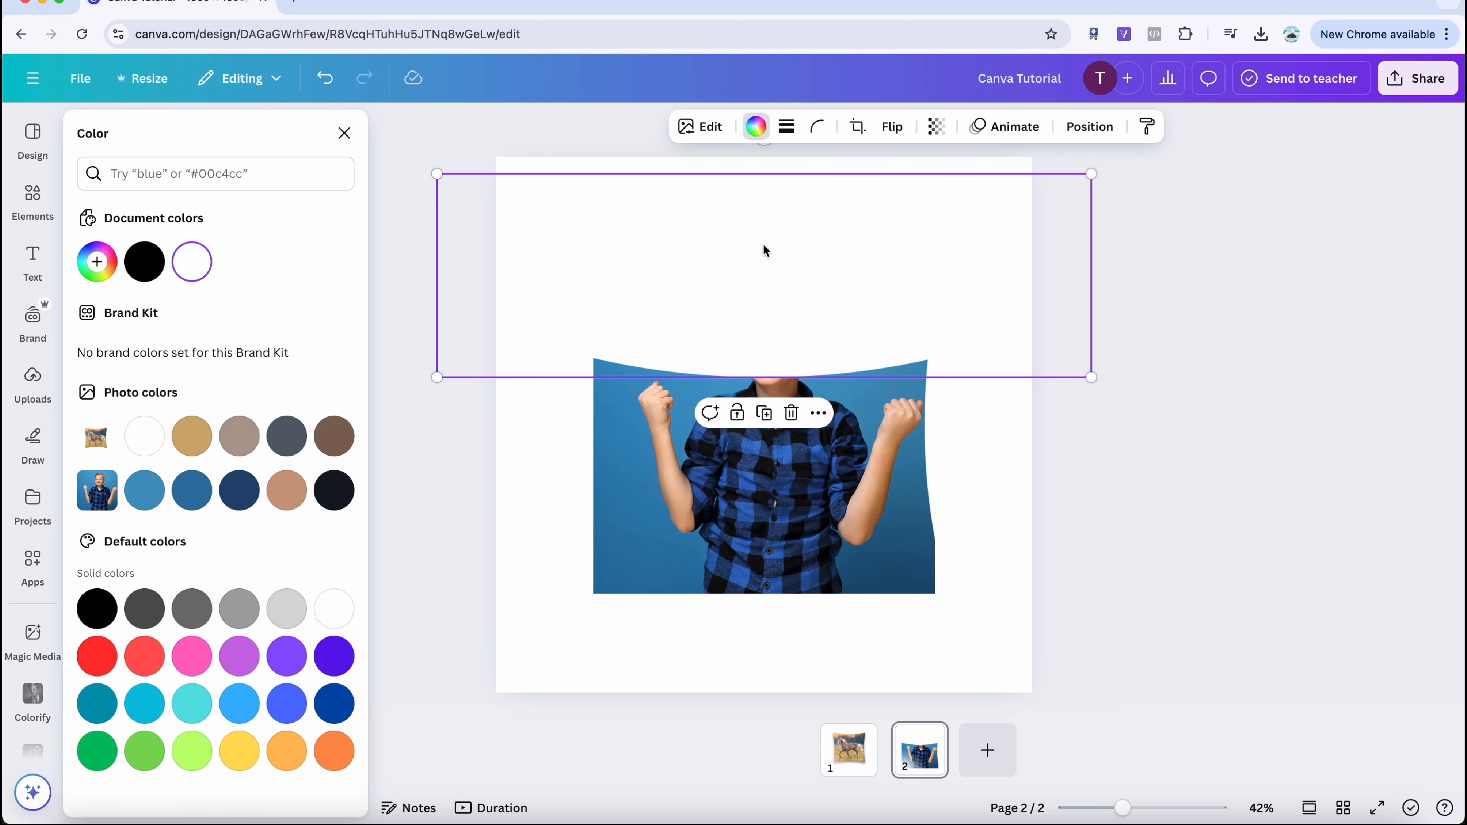
- Enlarge the white arc on the photo's right edge to cut further inward and shift the top arc slightly to match
{"action": "right_click", "coordinate": [766, 275]}
{"action": "left_click", "coordinate": [704, 309]}
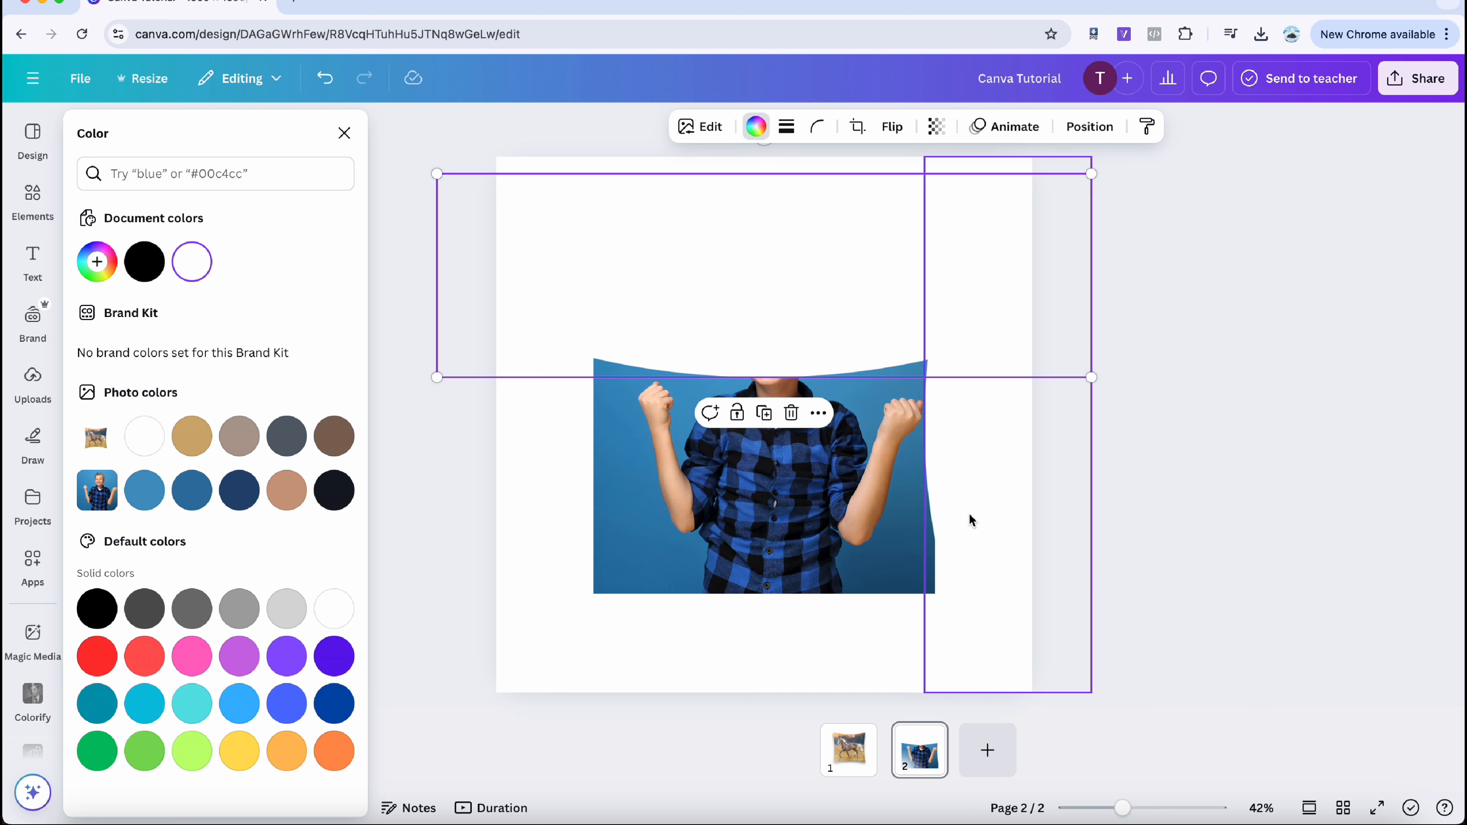
{"action": "left_click", "coordinate": [976, 546]}
{"action": "left_click_drag", "start_coordinate": [922, 694], "coordinate": [906, 705]}
{"action": "left_click_drag", "start_coordinate": [784, 344], "coordinate": [774, 351]}
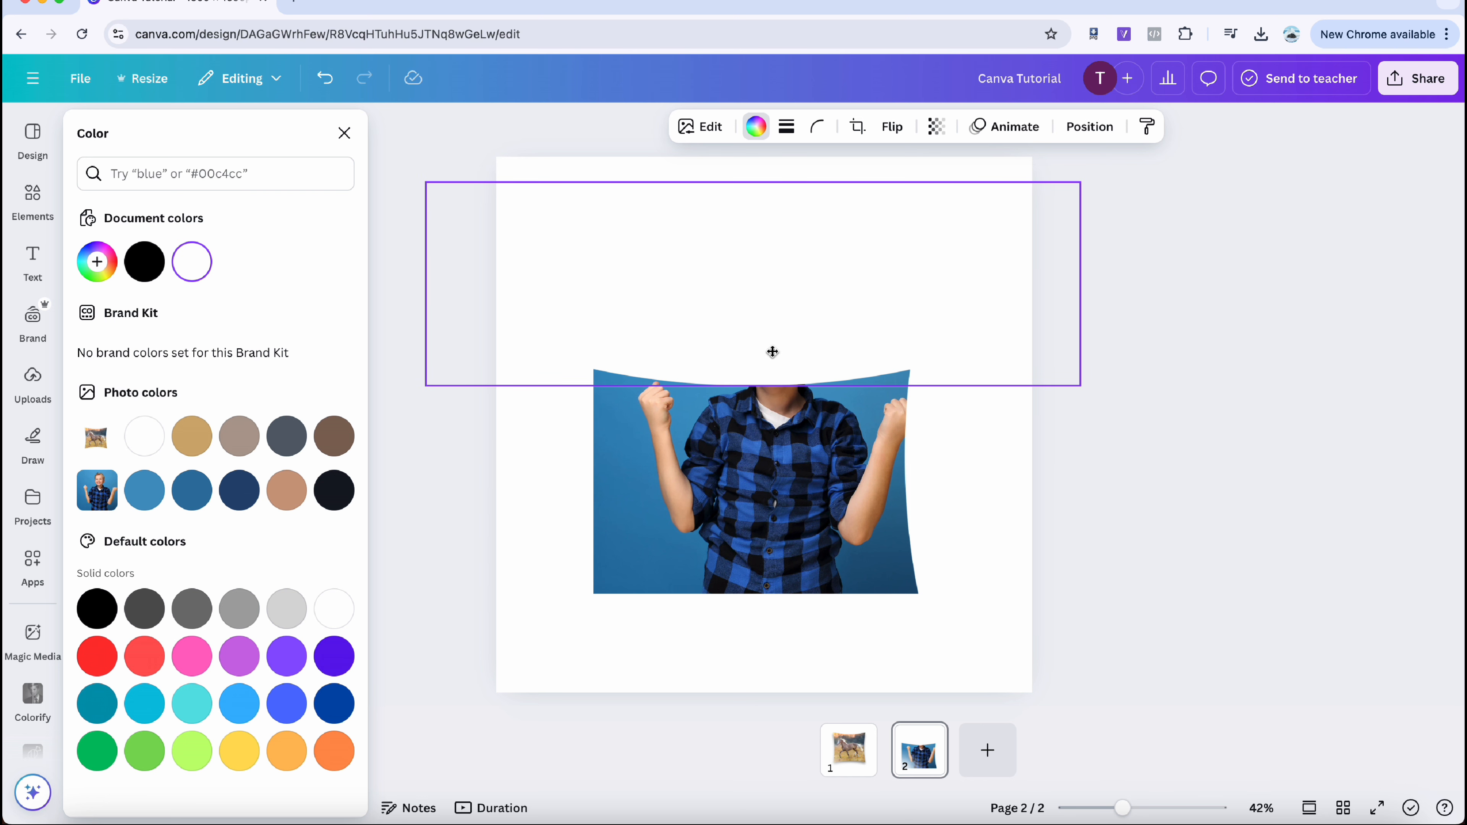
- Duplicate the top arc, turn the copy upright with its bulge facing inward and place it over the photo's left edge
{"action": "right_click", "coordinate": [787, 355]}
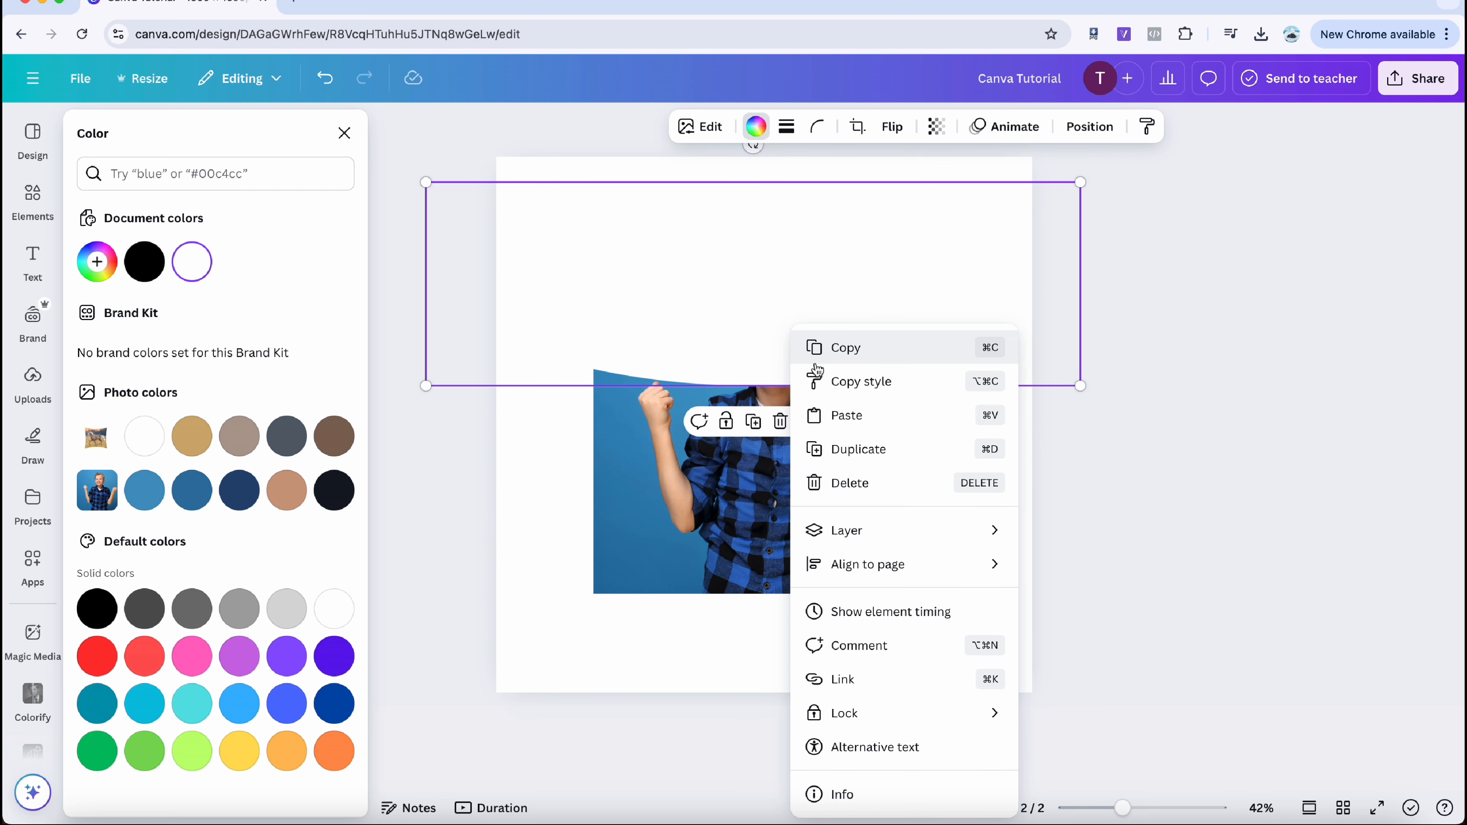
{"action": "left_click", "coordinate": [832, 451]}
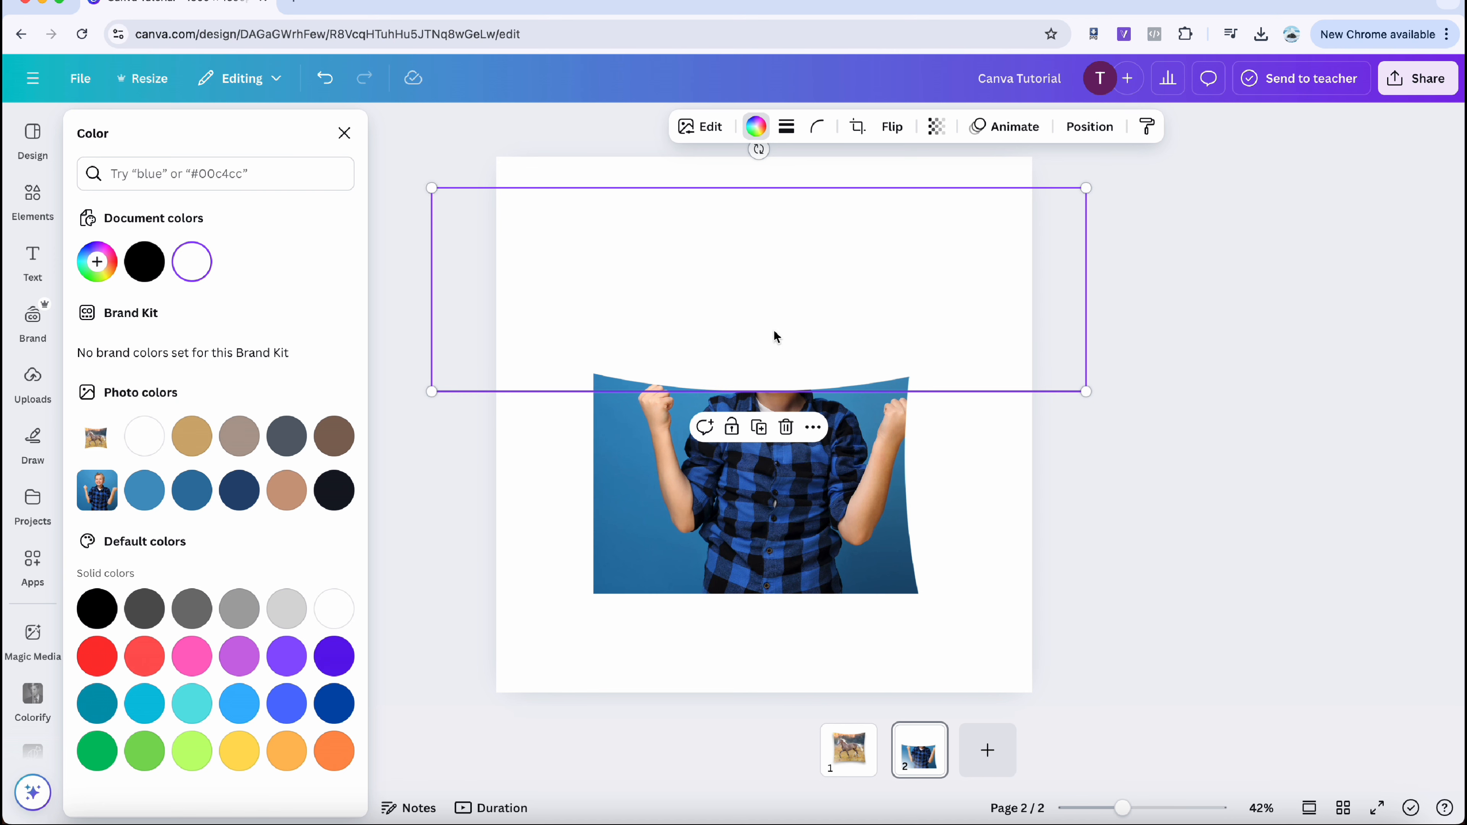
{"action": "left_click_drag", "start_coordinate": [775, 328], "coordinate": [736, 425]}
{"action": "left_click_drag", "start_coordinate": [809, 350], "coordinate": [818, 393]}
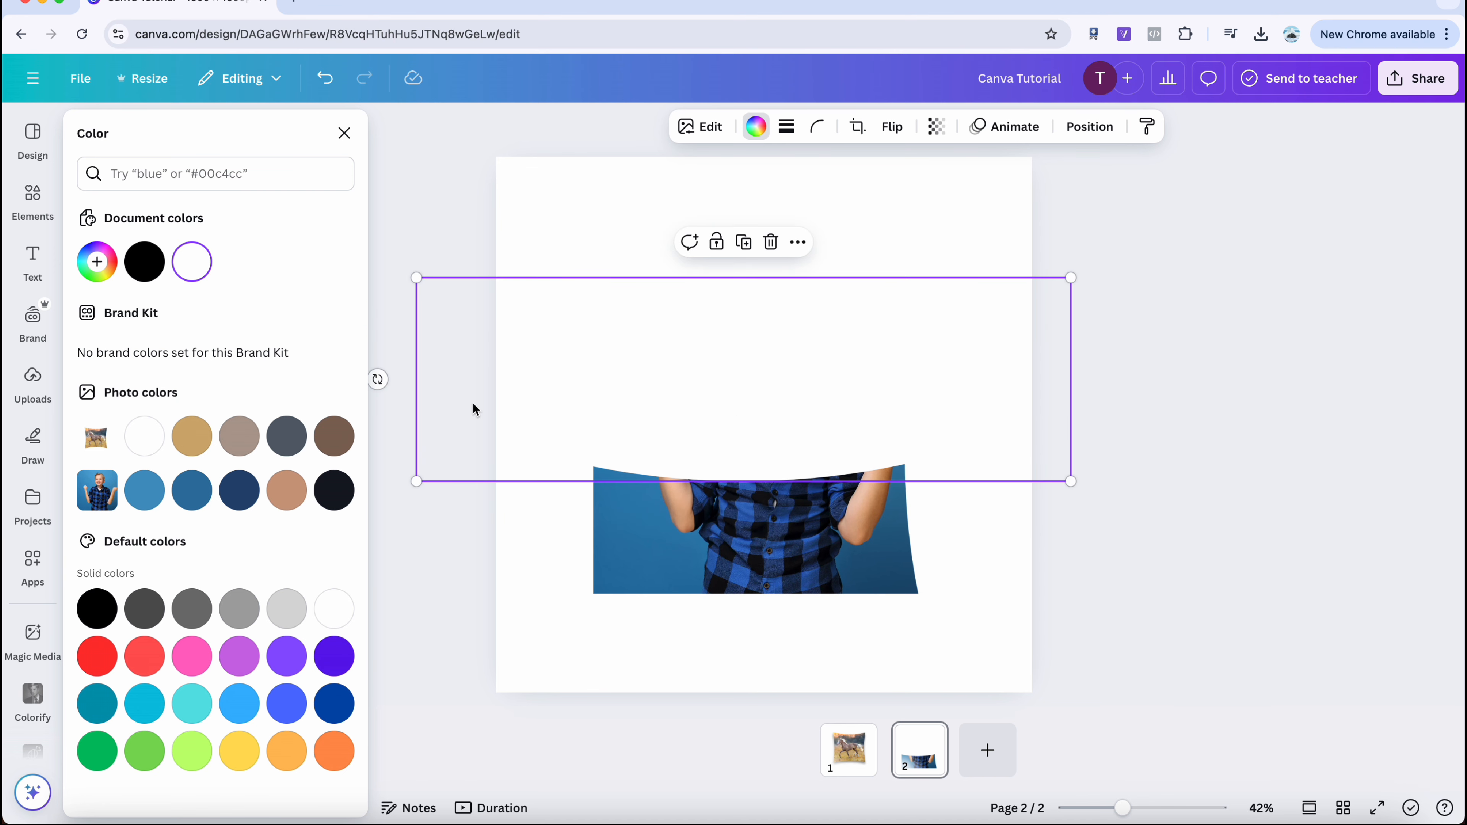
{"action": "left_click_drag", "start_coordinate": [377, 379], "coordinate": [745, 598]}
{"action": "left_click_drag", "start_coordinate": [783, 465], "coordinate": [558, 573]}
- Duplicate the left arc, rotate the copy to horizontal and place it over the photo's bottom edge
{"action": "right_click", "coordinate": [545, 535]}
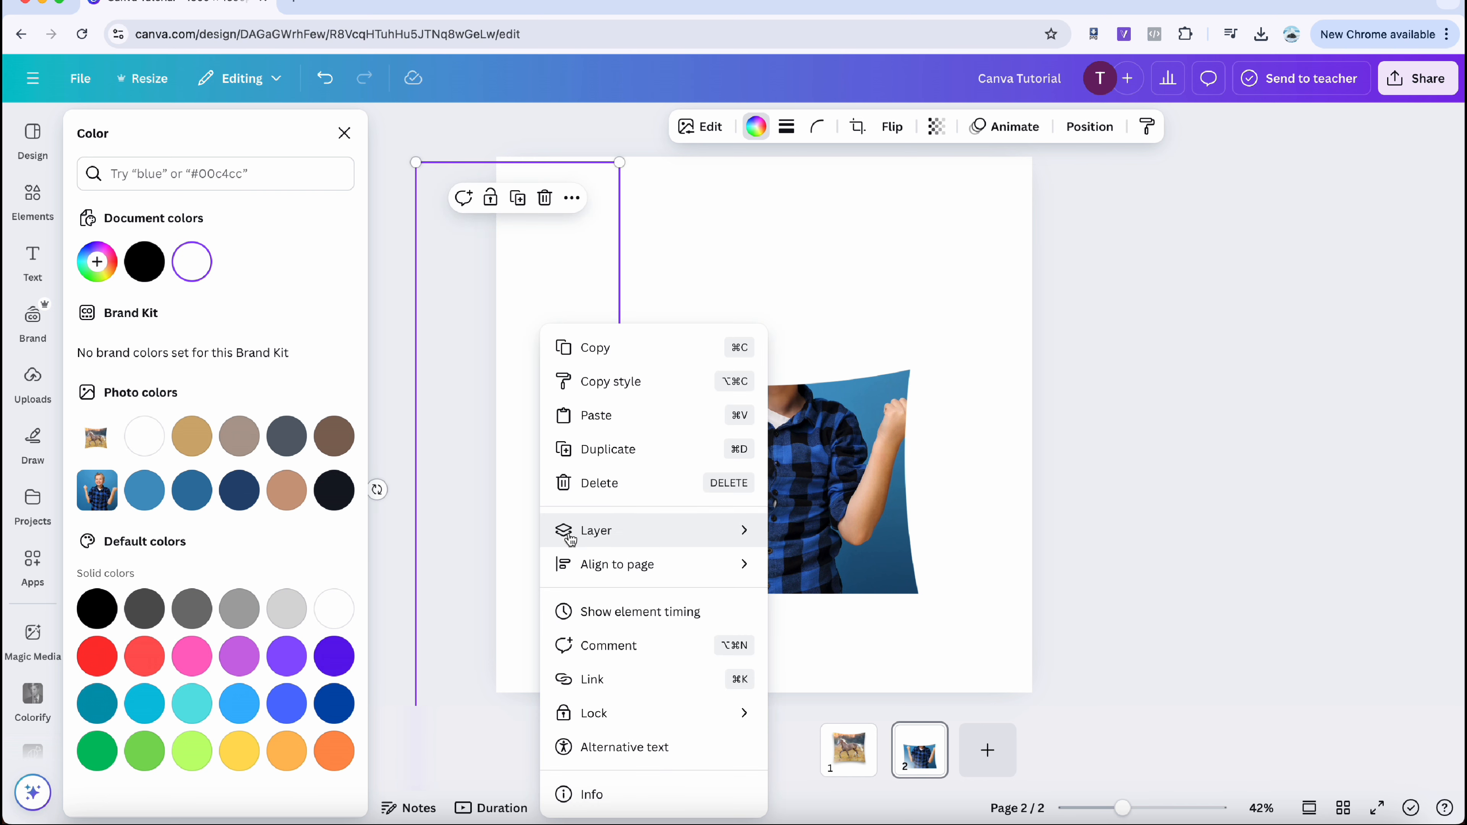
{"action": "left_click", "coordinate": [569, 449]}
{"action": "left_click_drag", "start_coordinate": [621, 523], "coordinate": [786, 557]}
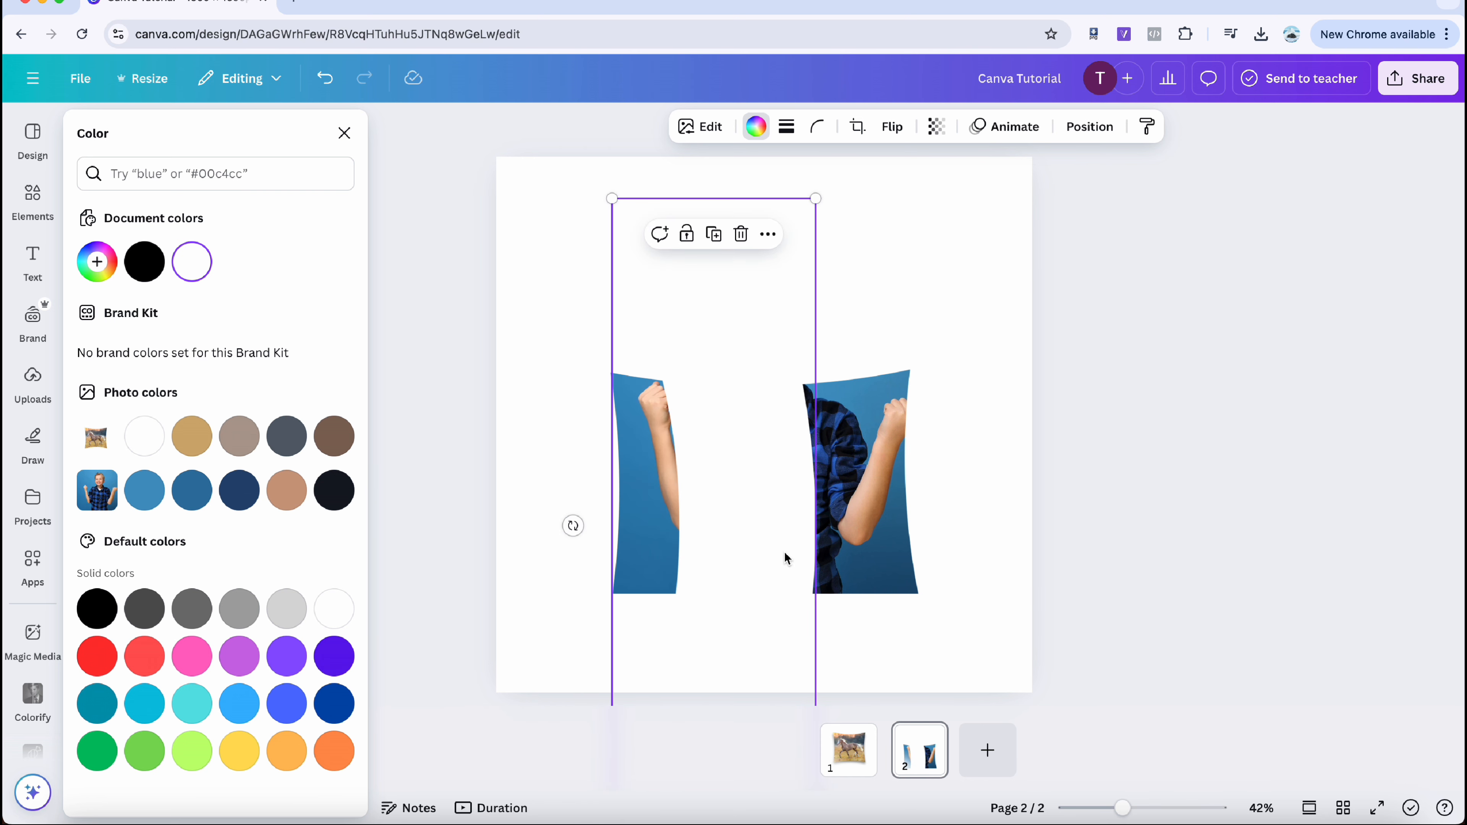
{"action": "left_click_drag", "start_coordinate": [575, 524], "coordinate": [714, 610]}
{"action": "left_click_drag", "start_coordinate": [747, 534], "coordinate": [776, 669]}
{"action": "left_click", "coordinate": [1096, 449]}
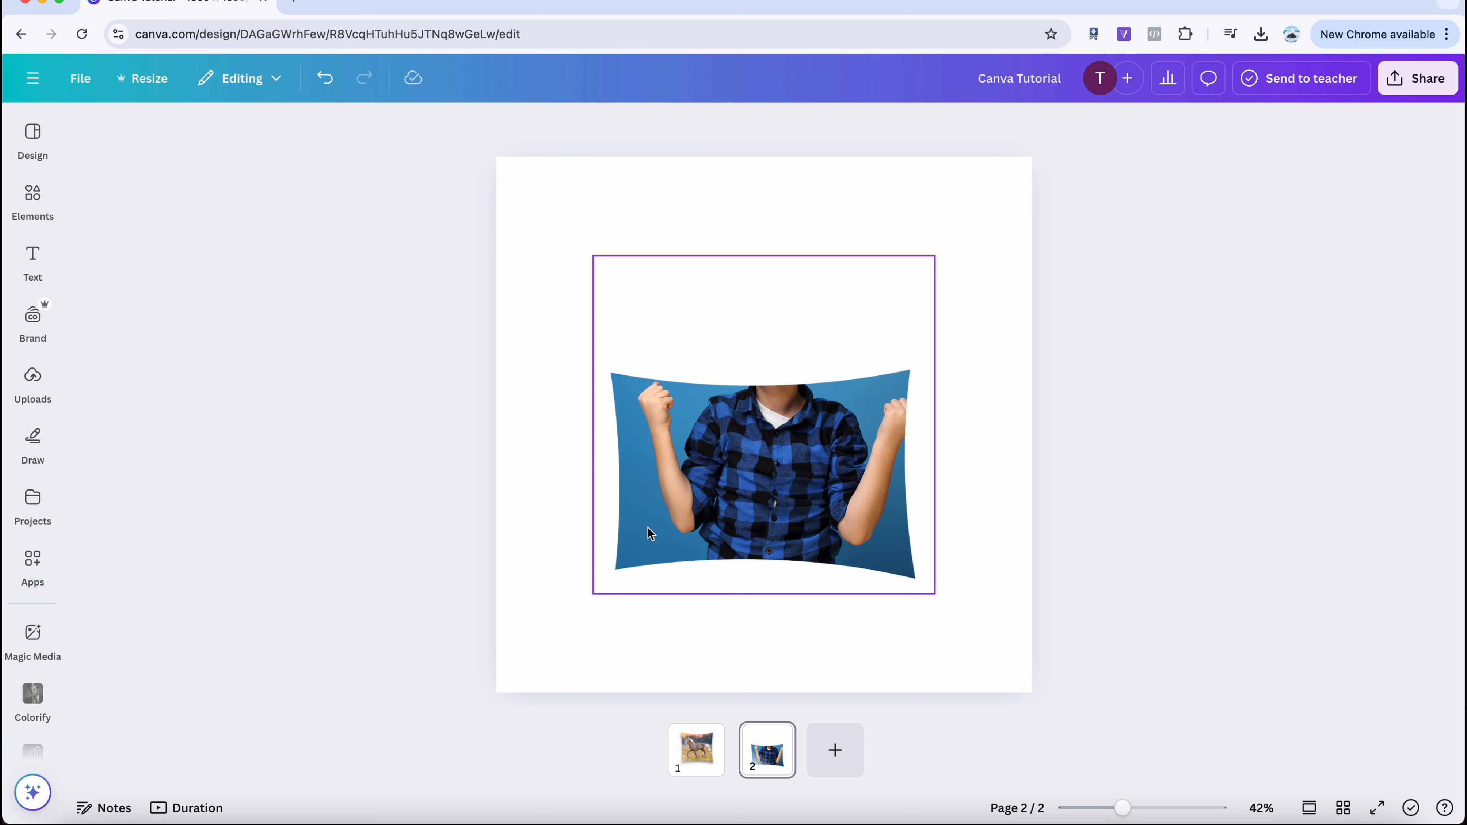
- Paint around the page's outer edges with the marker in white at a thick stroke
{"action": "left_click", "coordinate": [32, 440]}
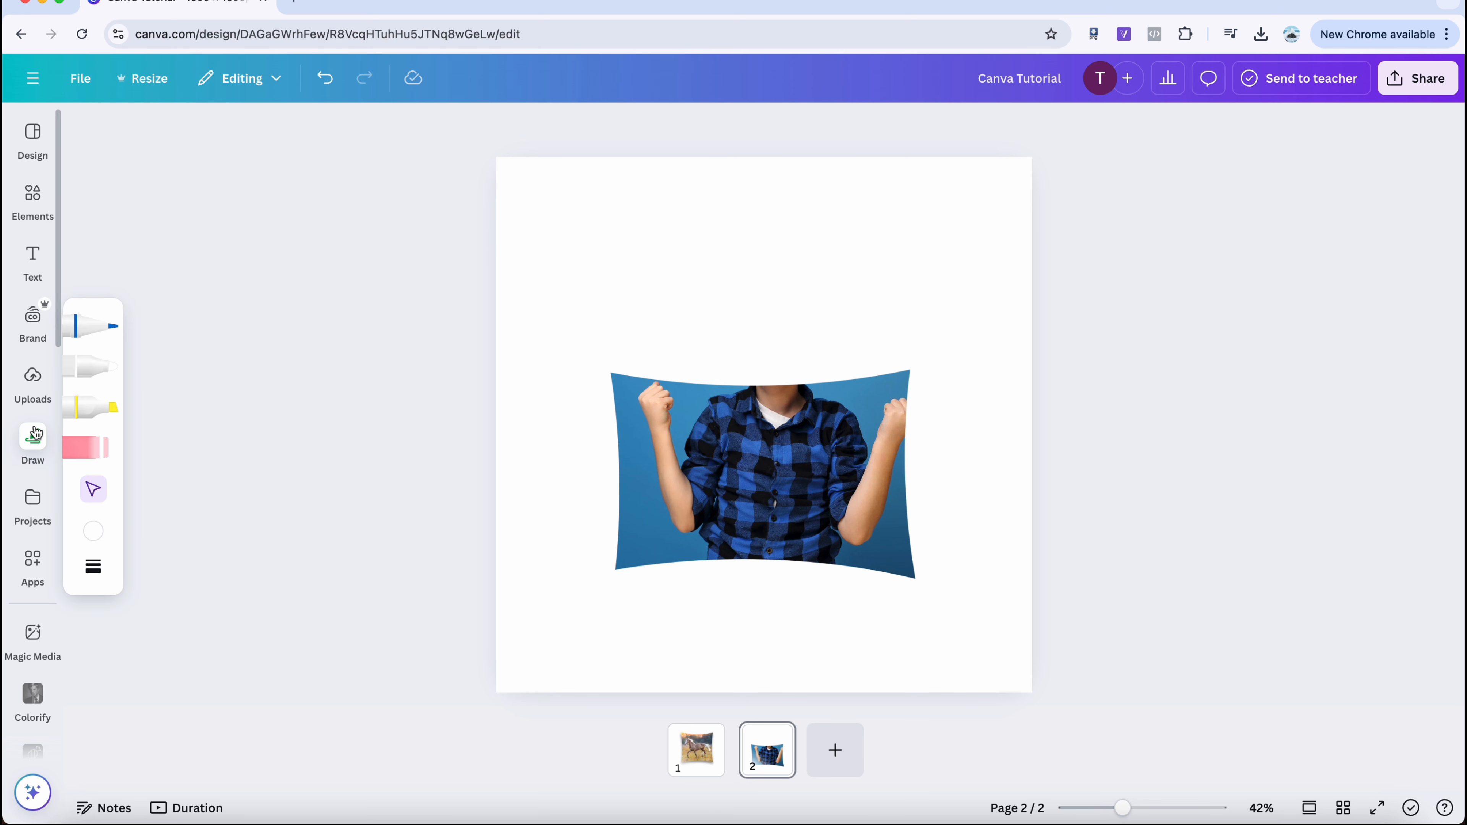
{"action": "left_click", "coordinate": [94, 527]}
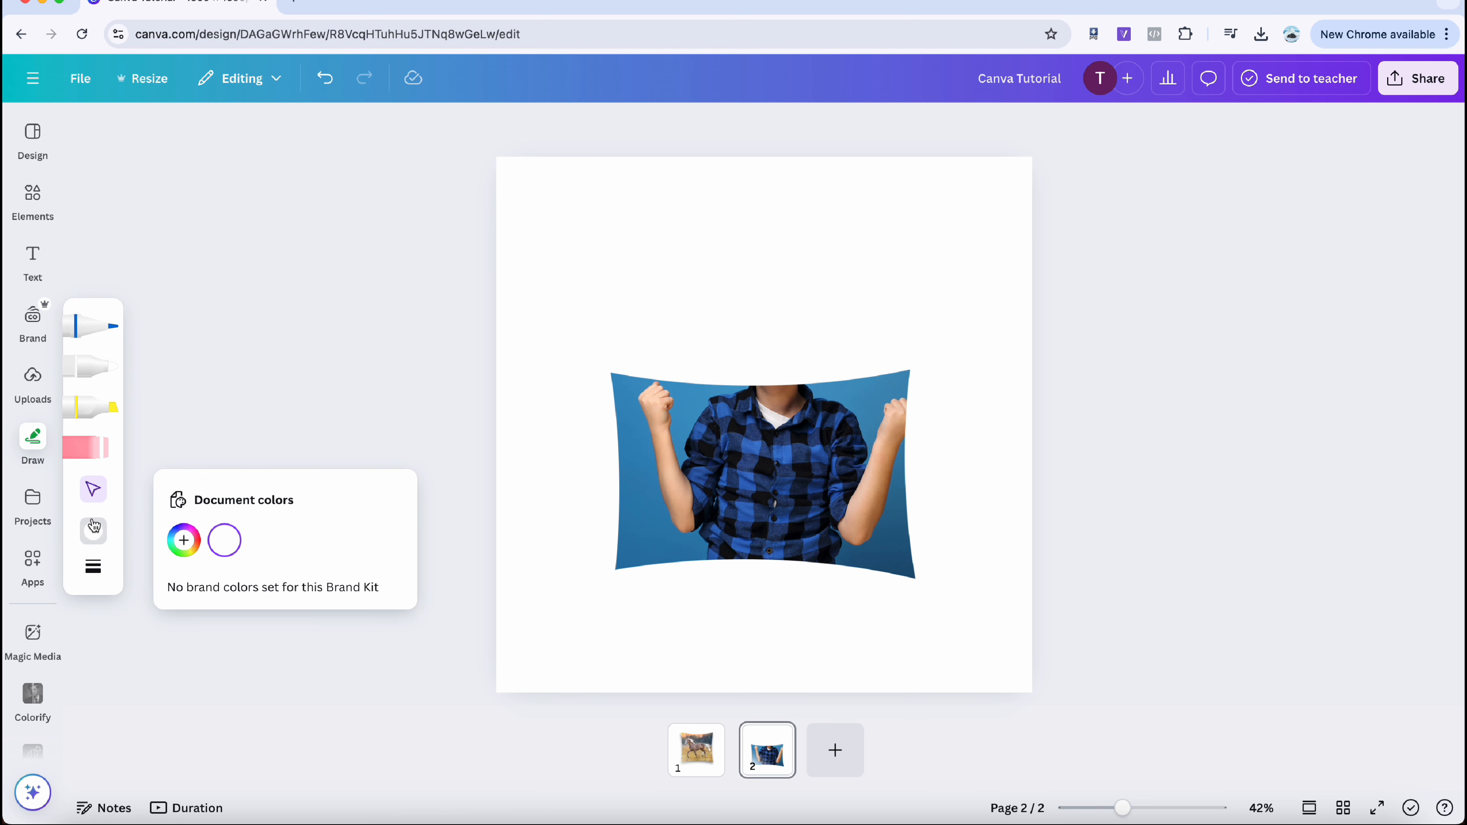
{"action": "left_click", "coordinate": [94, 566]}
{"action": "key", "text": "Escape"}
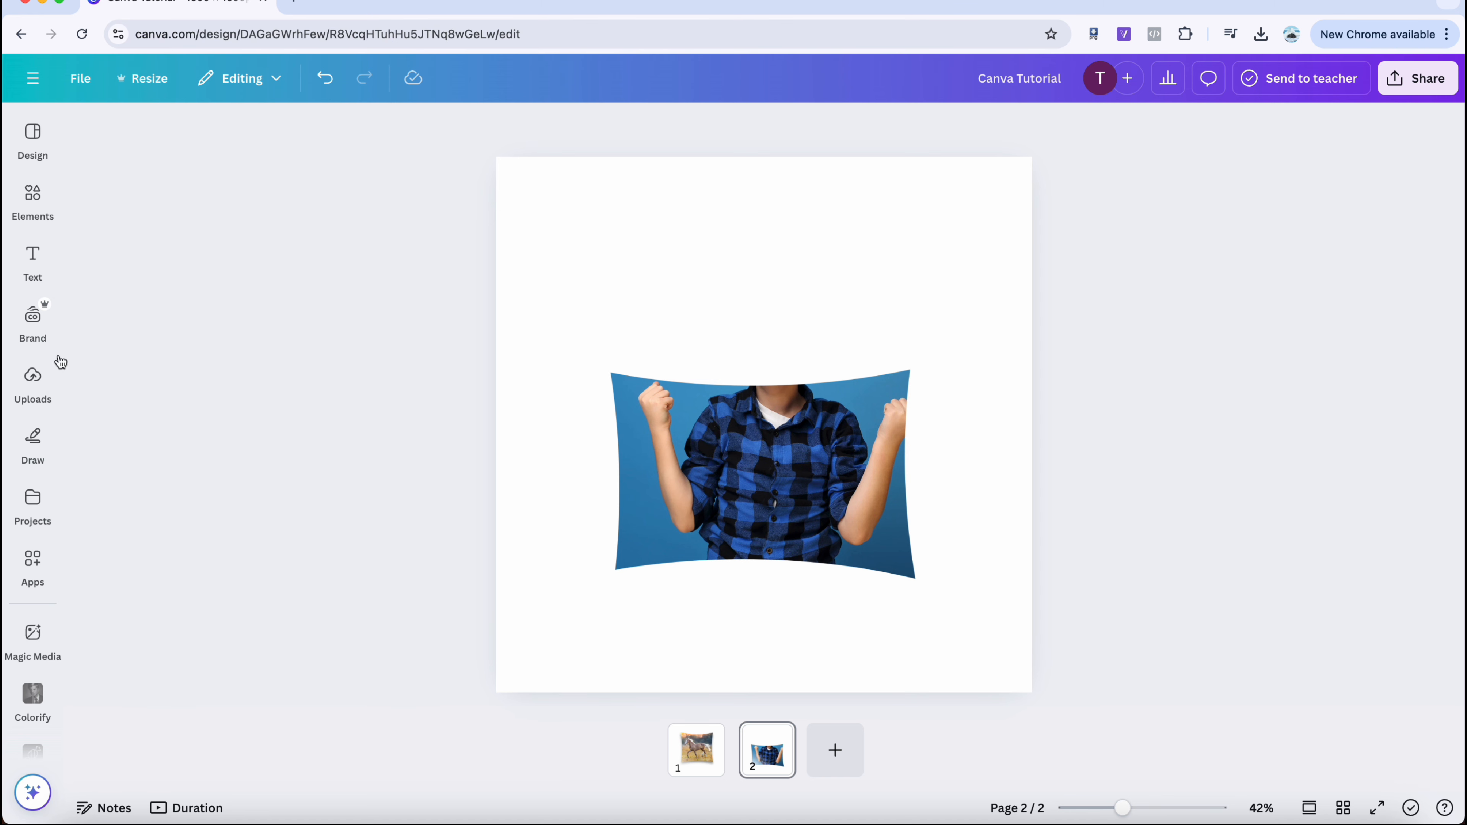
{"action": "left_click", "coordinate": [32, 557]}
{"action": "left_click", "coordinate": [43, 459]}
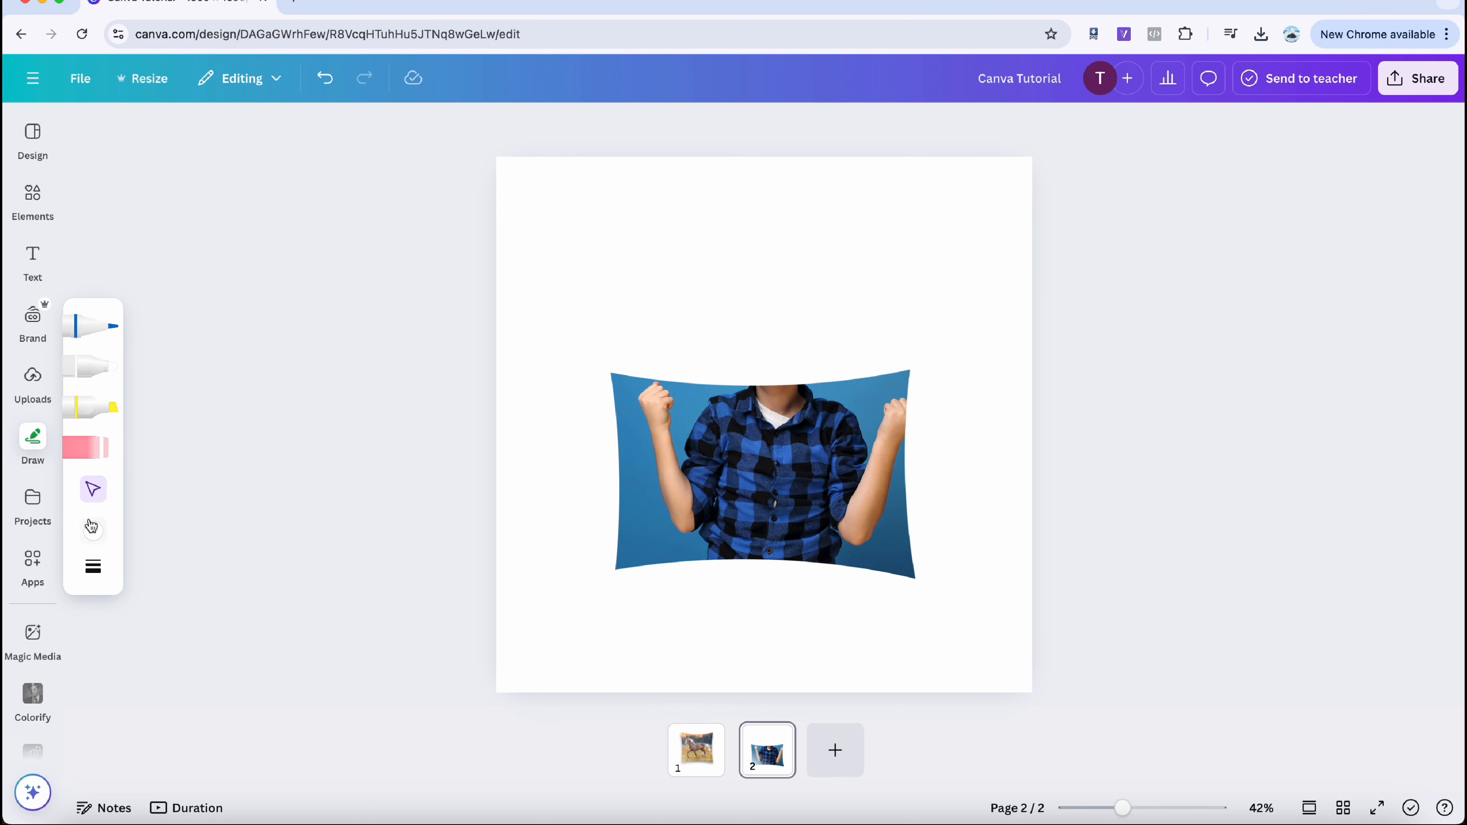
{"action": "left_click", "coordinate": [99, 371]}
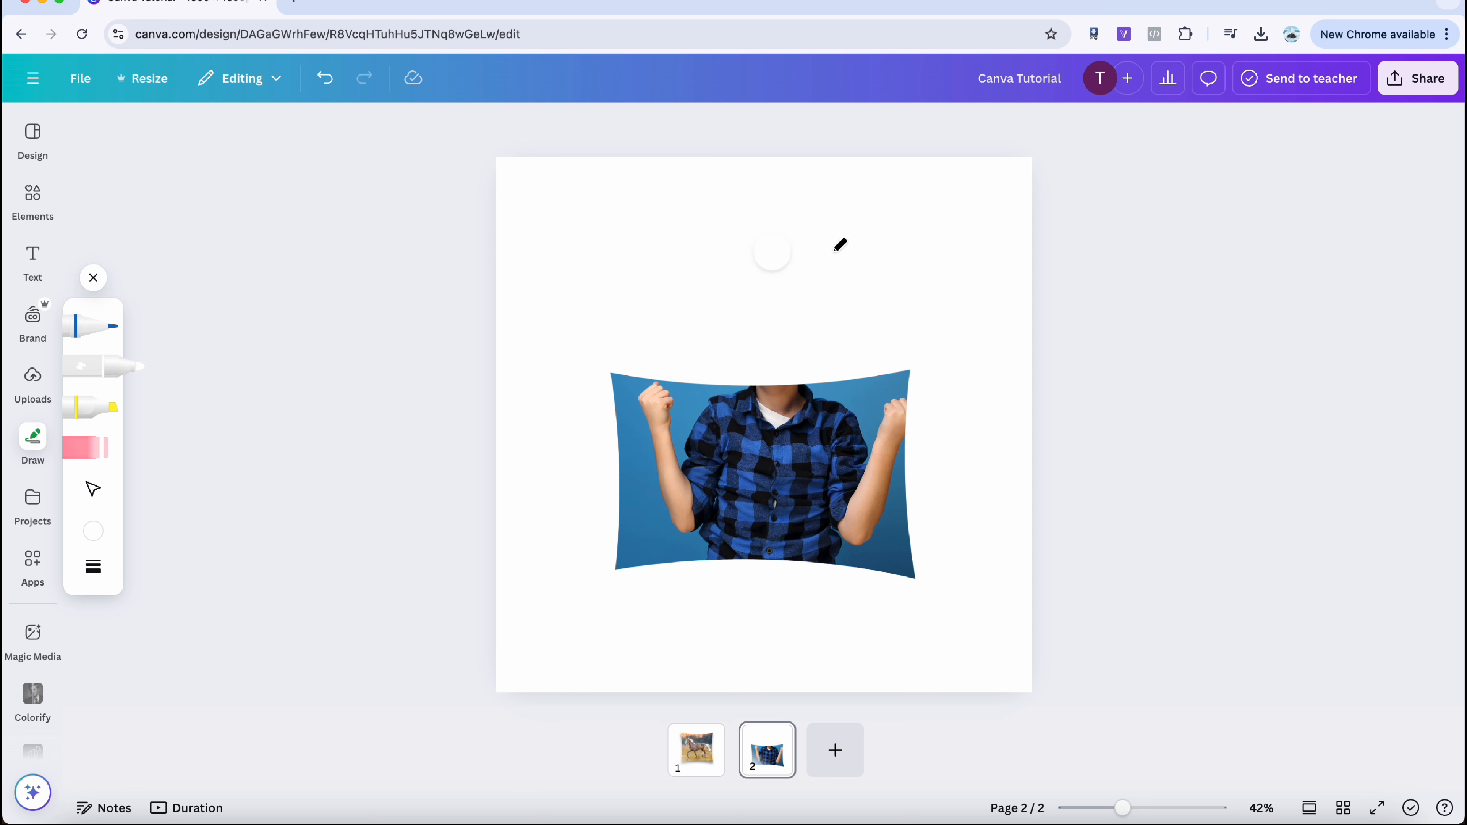
{"action": "mouse_move", "coordinate": [816, 211]}
{"action": "left_mouse_down"}
{"action": "mouse_move", "coordinate": [1035, 167]}
{"action": "mouse_move", "coordinate": [1024, 524]}
{"action": "left_mouse_up"}
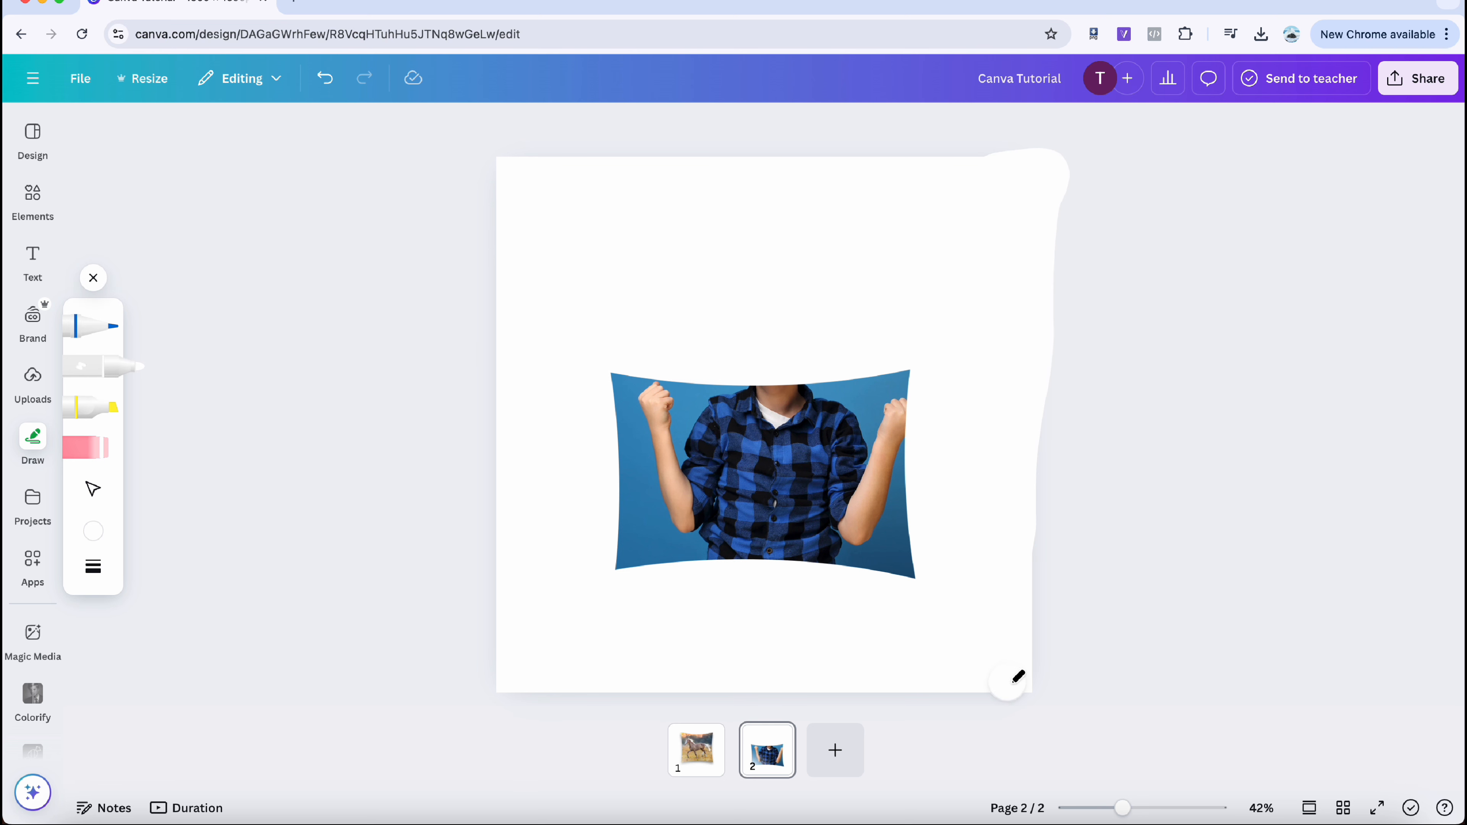
{"action": "left_click_drag", "start_coordinate": [1018, 677], "coordinate": [525, 691]}
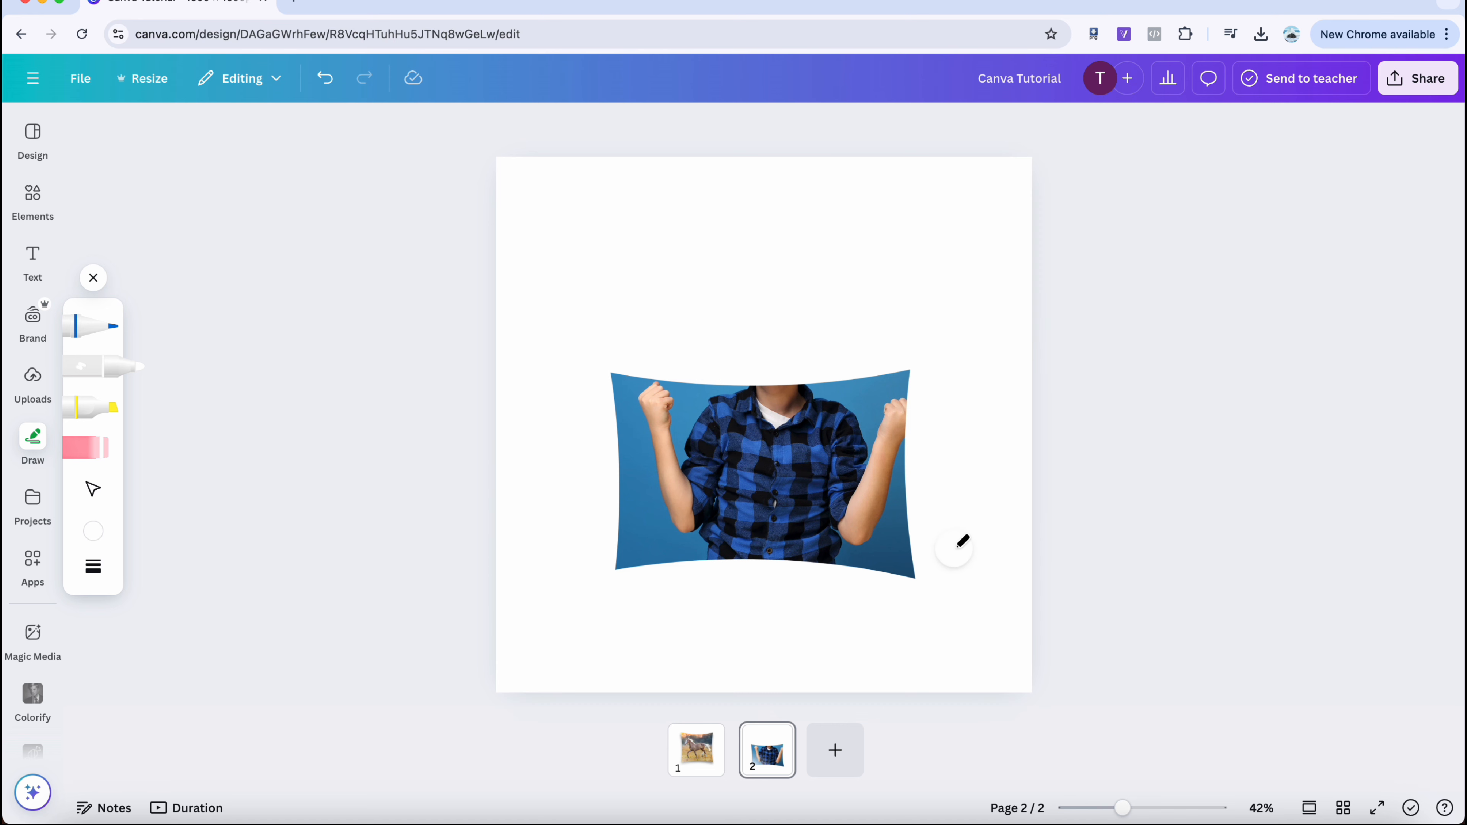
- Download only page 2 as a PNG at 1,500 × 1,500 px
{"action": "left_click", "coordinate": [1415, 77]}
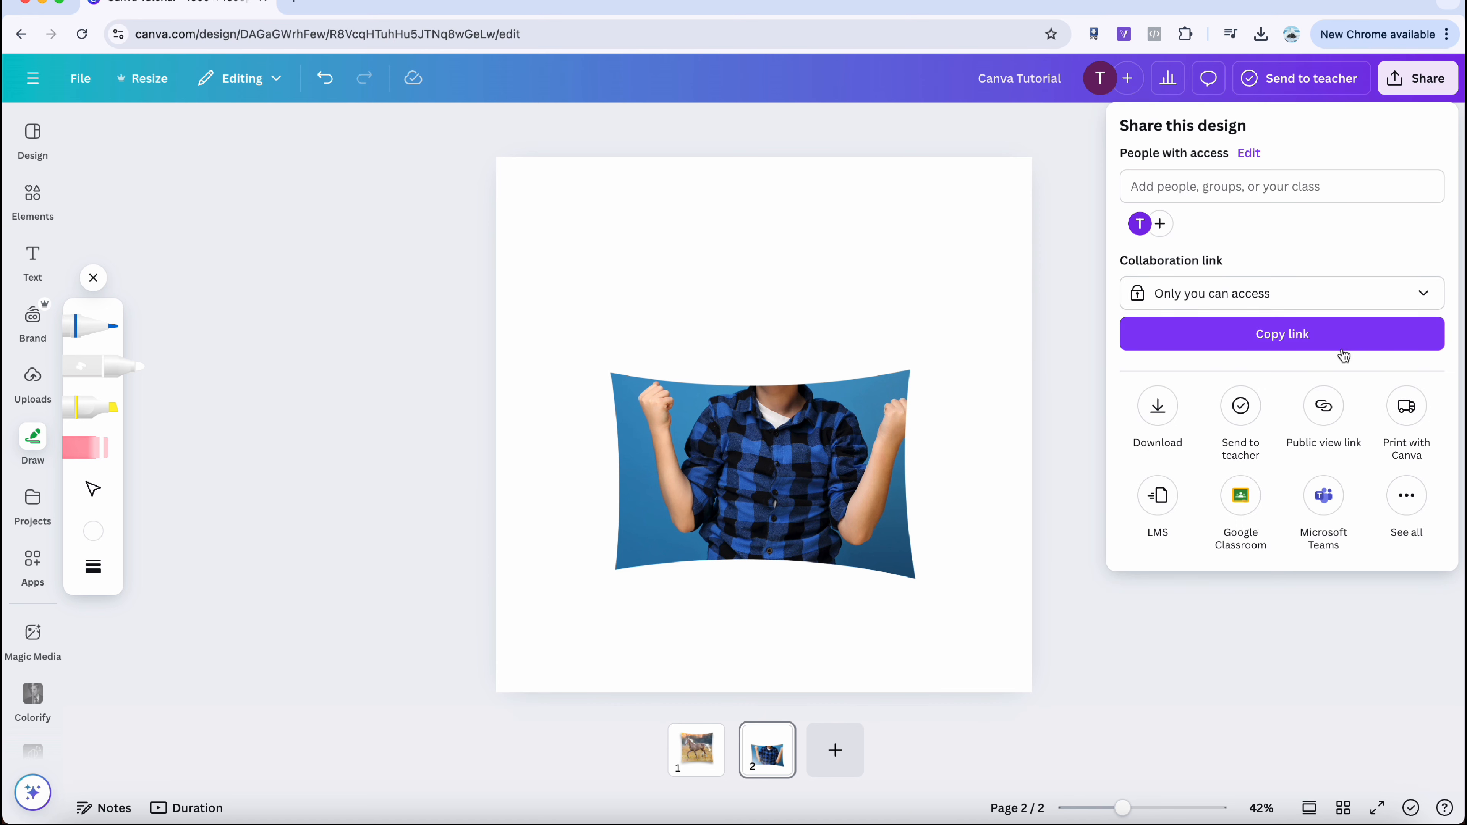
{"action": "left_click", "coordinate": [1157, 406]}
{"action": "left_click", "coordinate": [1190, 432]}
{"action": "left_click", "coordinate": [1167, 481]}
{"action": "left_click", "coordinate": [1202, 577]}
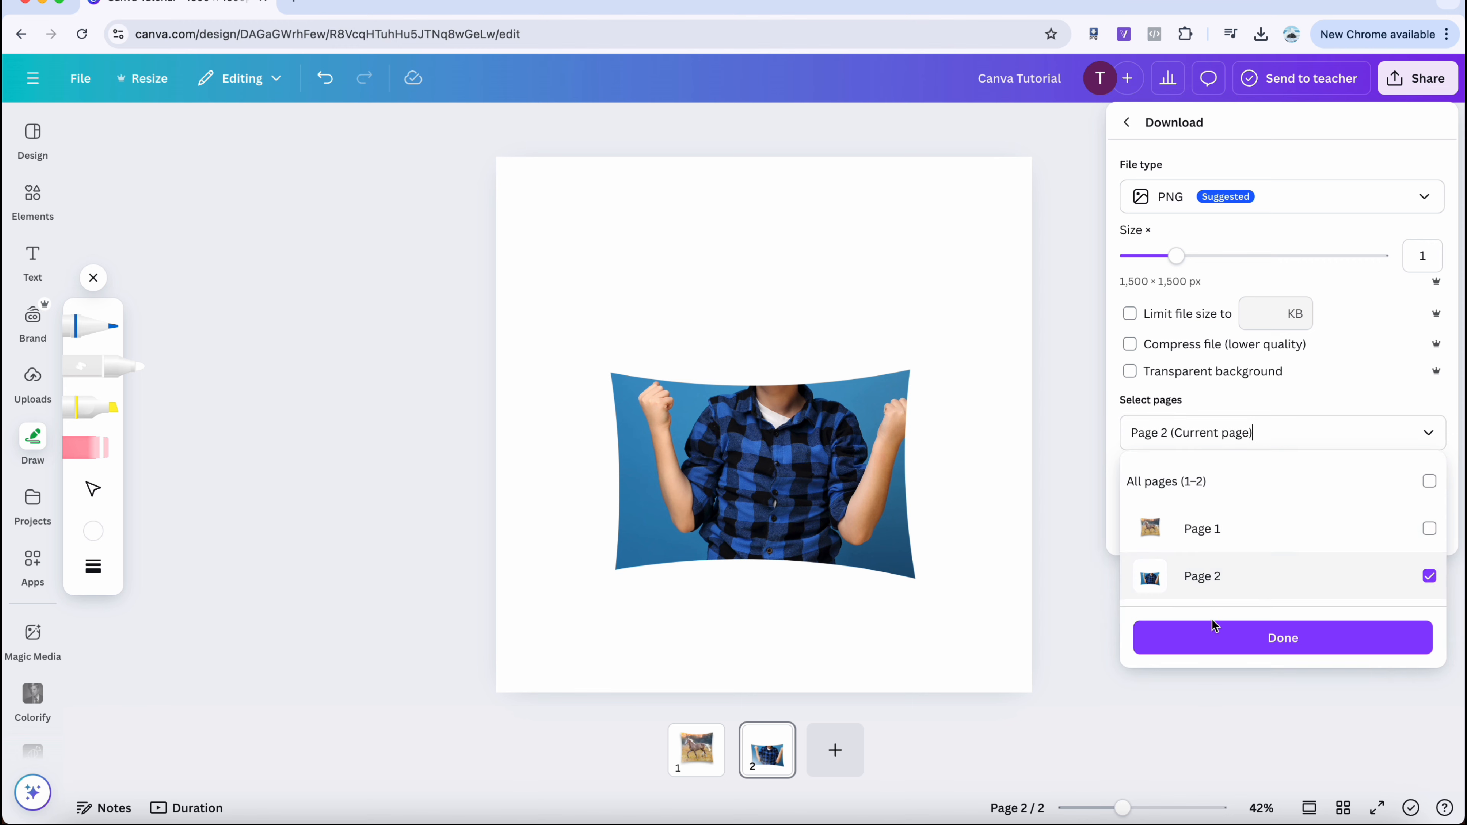
{"action": "left_click", "coordinate": [1211, 627]}
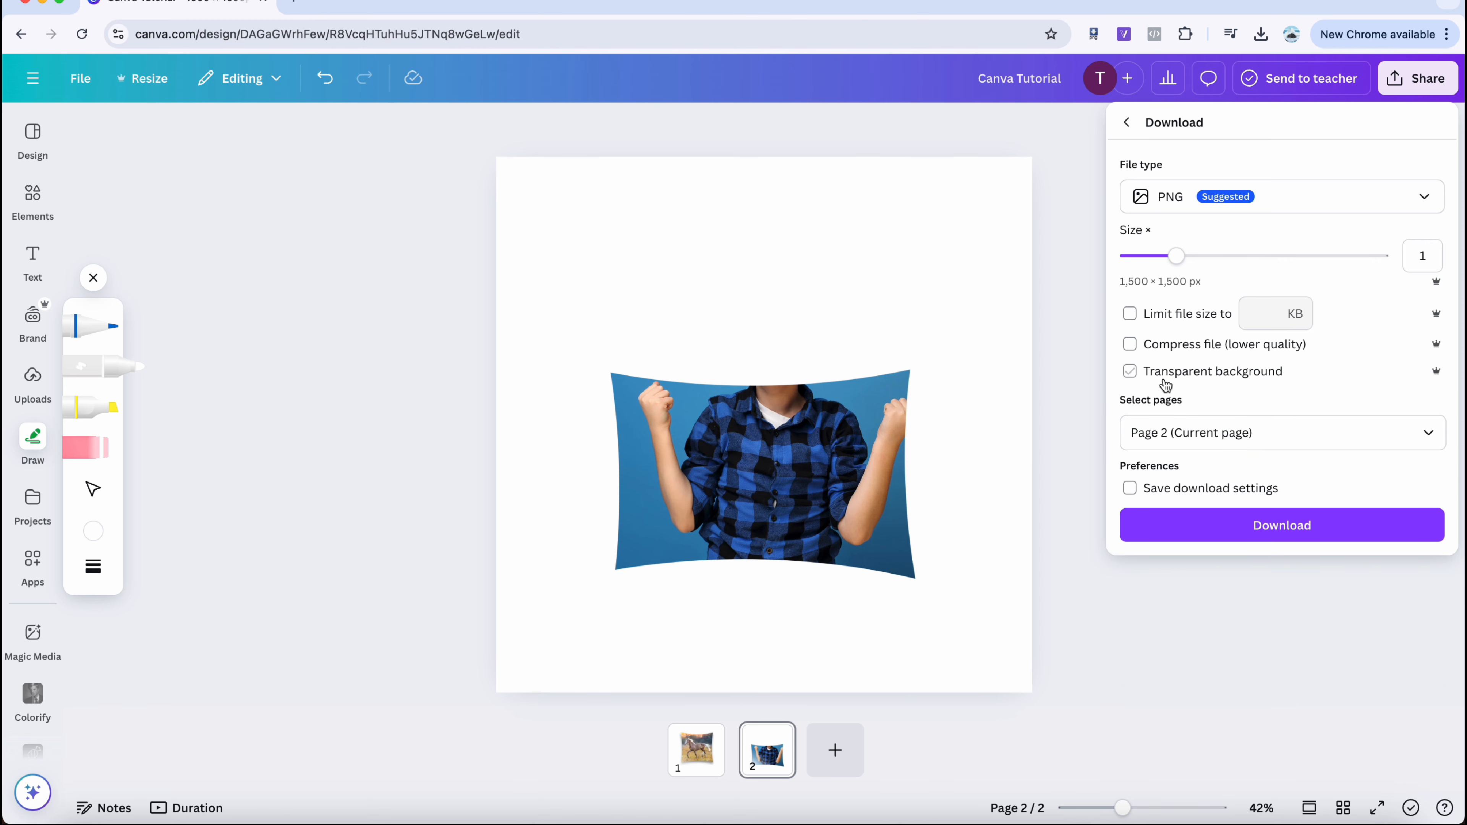
{"action": "left_click", "coordinate": [1189, 524]}
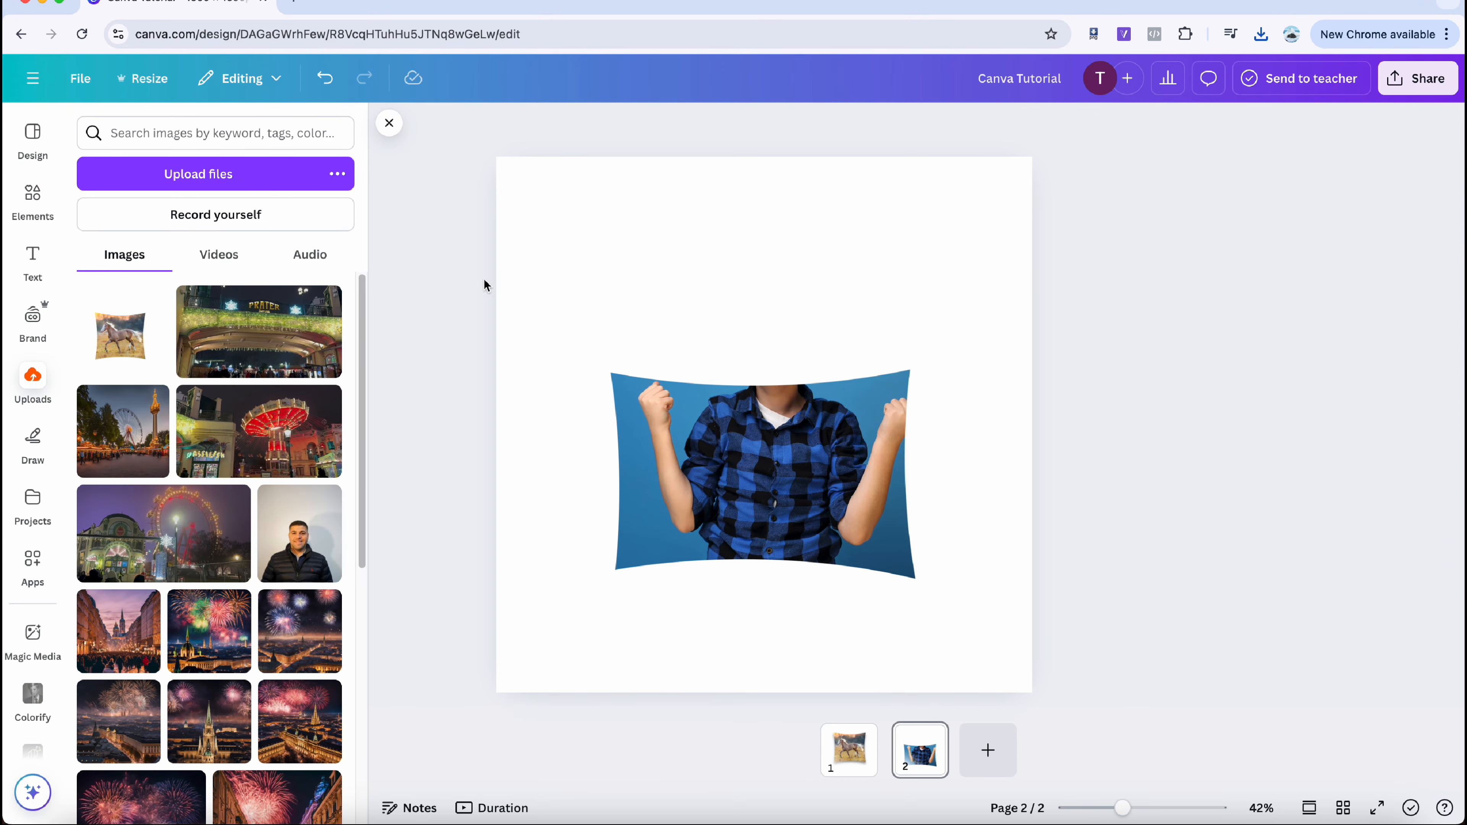
- Clear page 2 by deleting the boy photo, all the white arcs and the marker strokes
{"action": "left_click_drag", "start_coordinate": [415, 185], "coordinate": [1315, 763]}
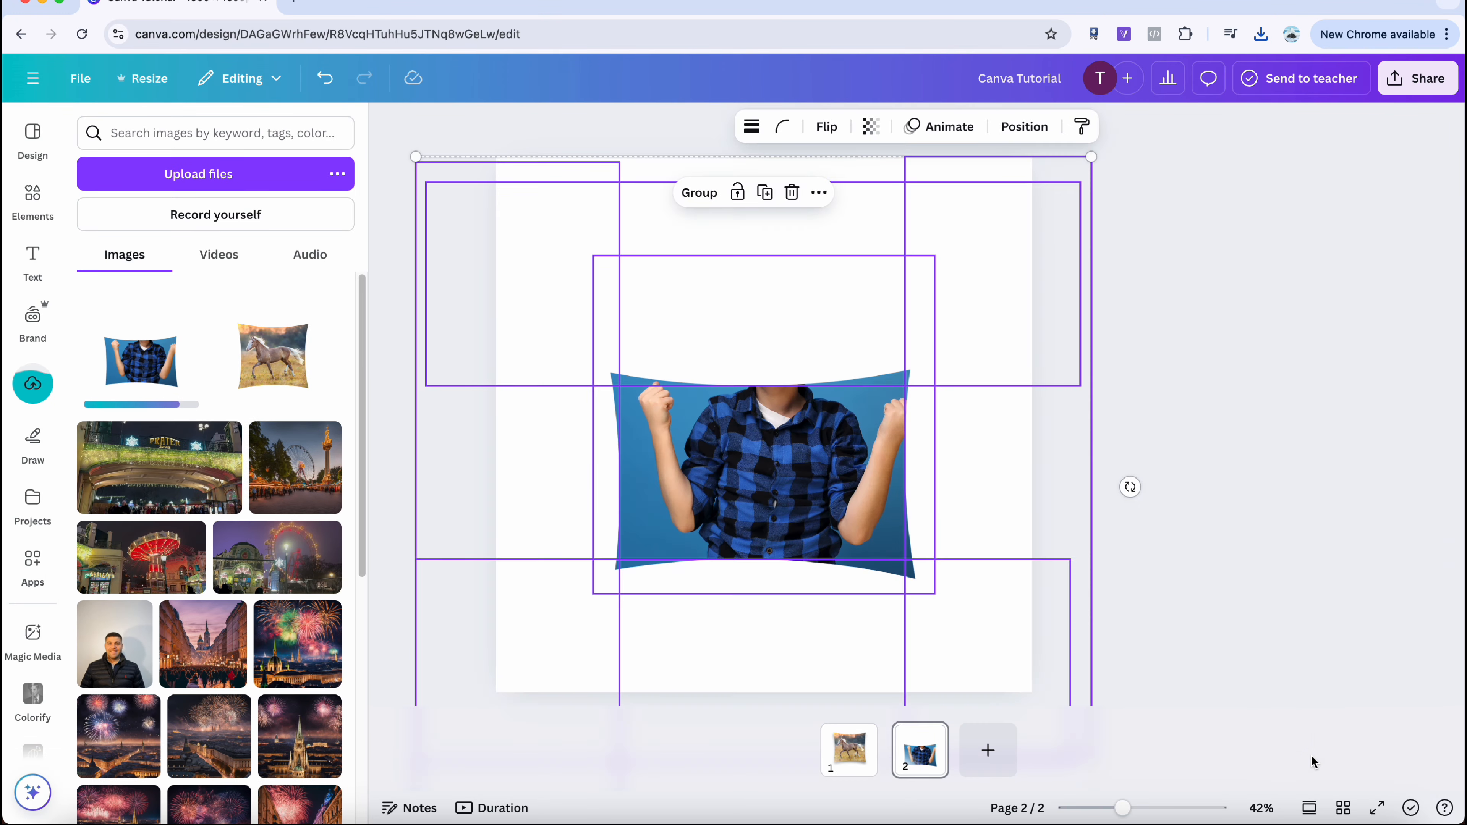
{"action": "key", "text": "Delete"}
{"action": "left_click", "coordinate": [920, 527]}
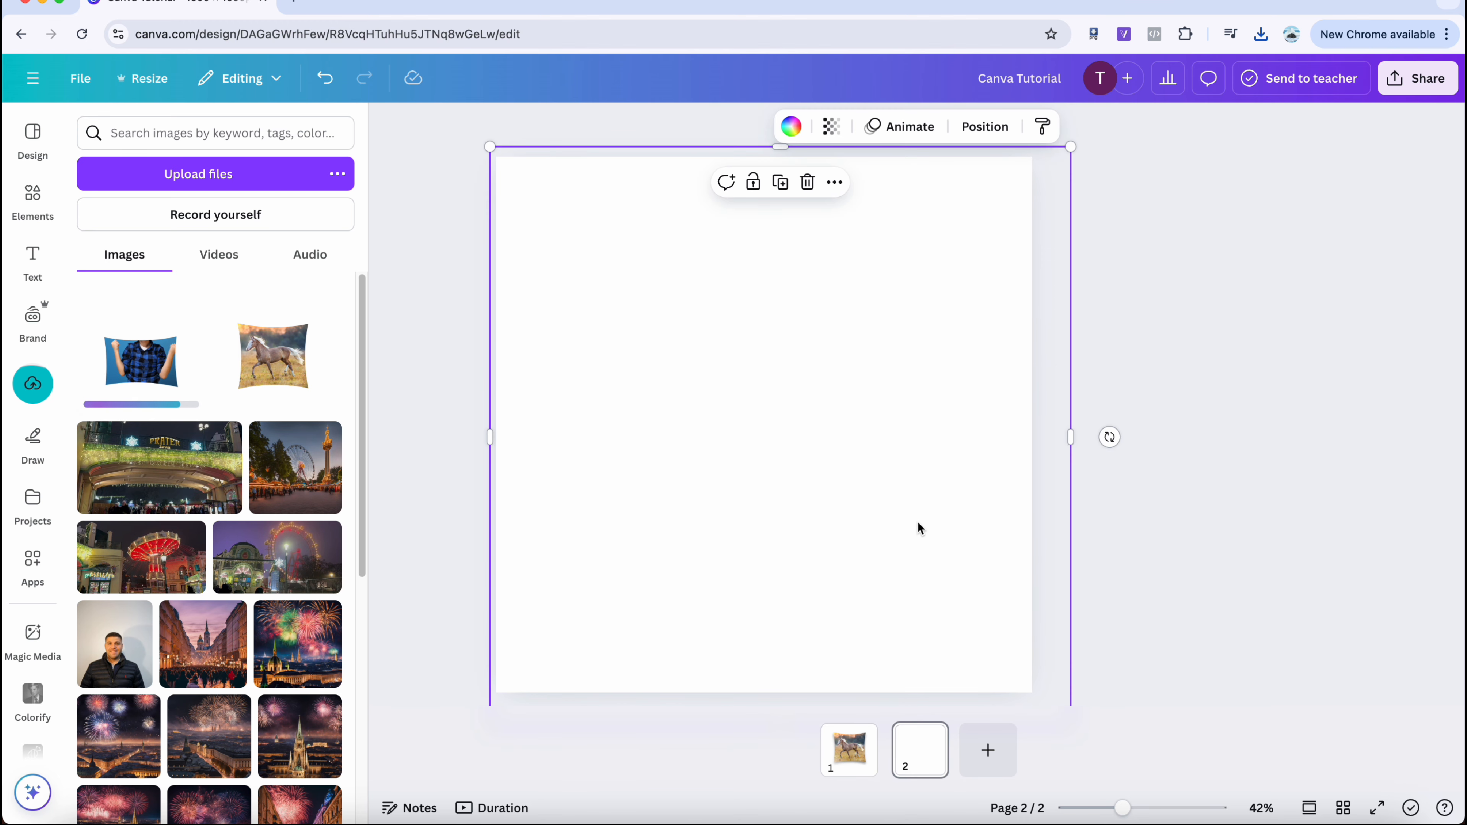
{"action": "key", "text": "Delete"}
{"action": "left_click", "coordinate": [920, 528]}
{"action": "left_click_drag", "start_coordinate": [1126, 190], "coordinate": [243, 823]}
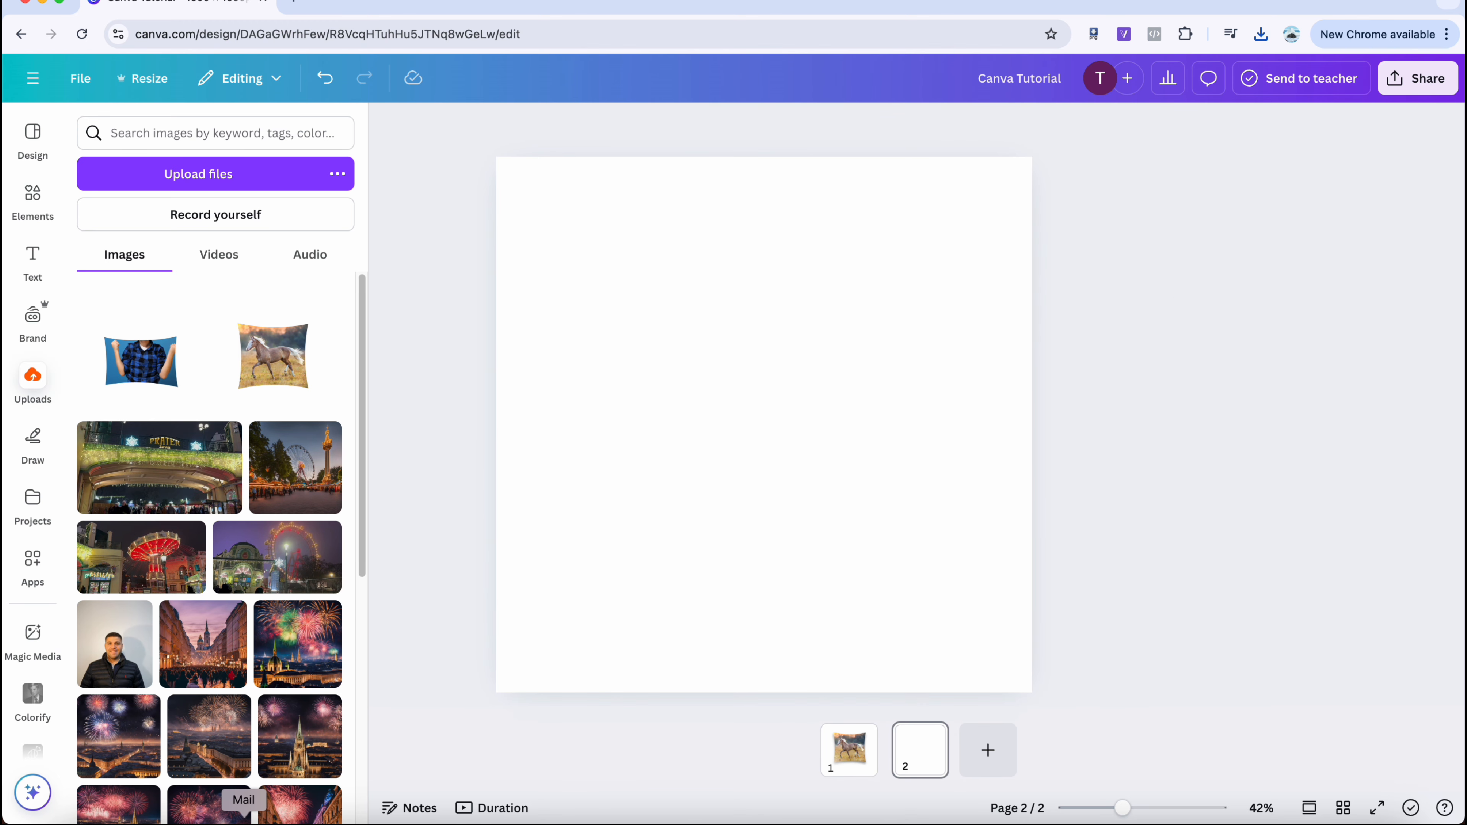
- Place the uploaded curved boy picture on page 2 and select the boy and the blue background in Magic Grab
{"action": "left_click", "coordinate": [131, 380]}
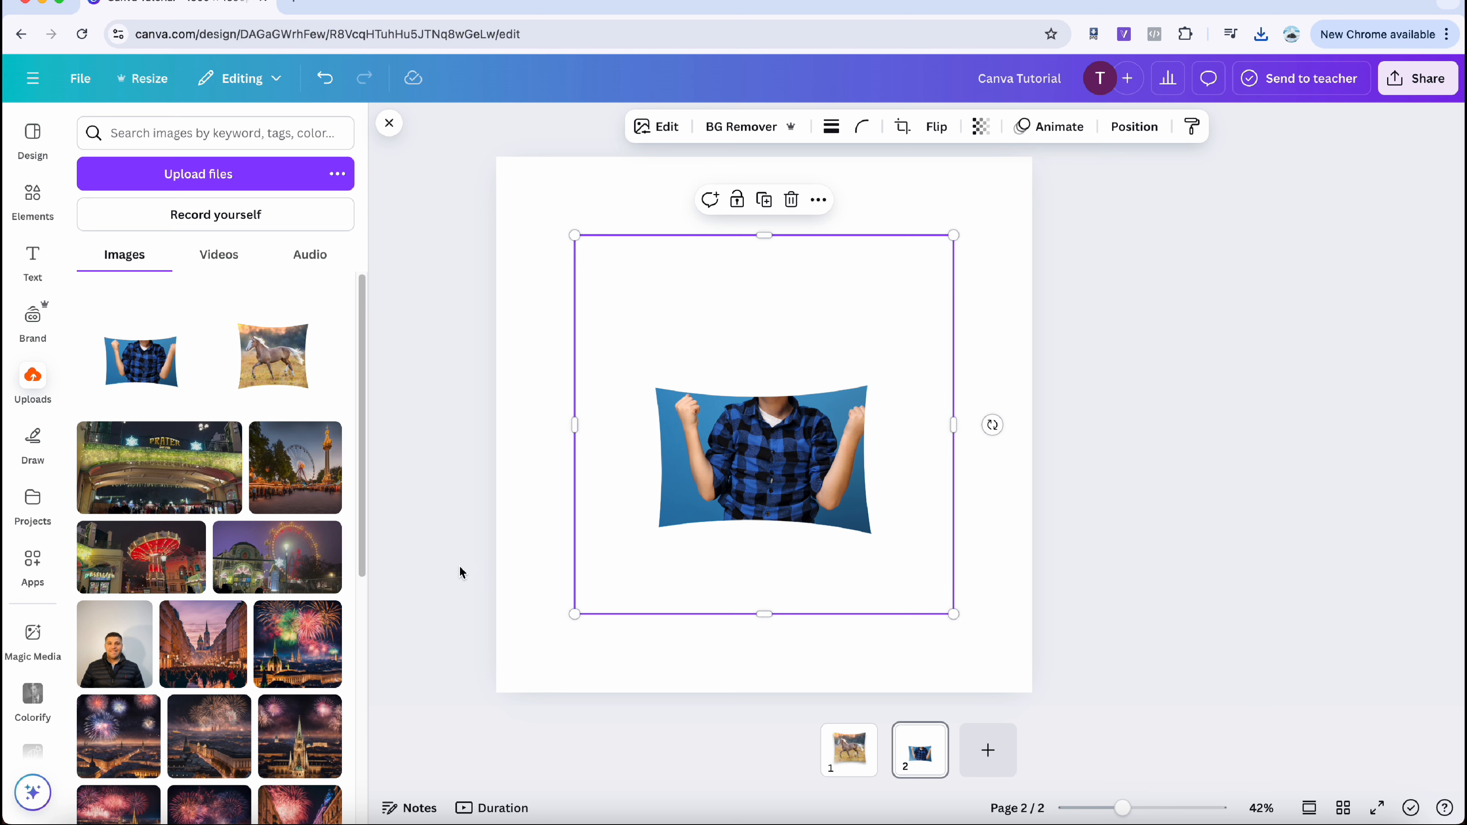
{"action": "left_click", "coordinate": [658, 127]}
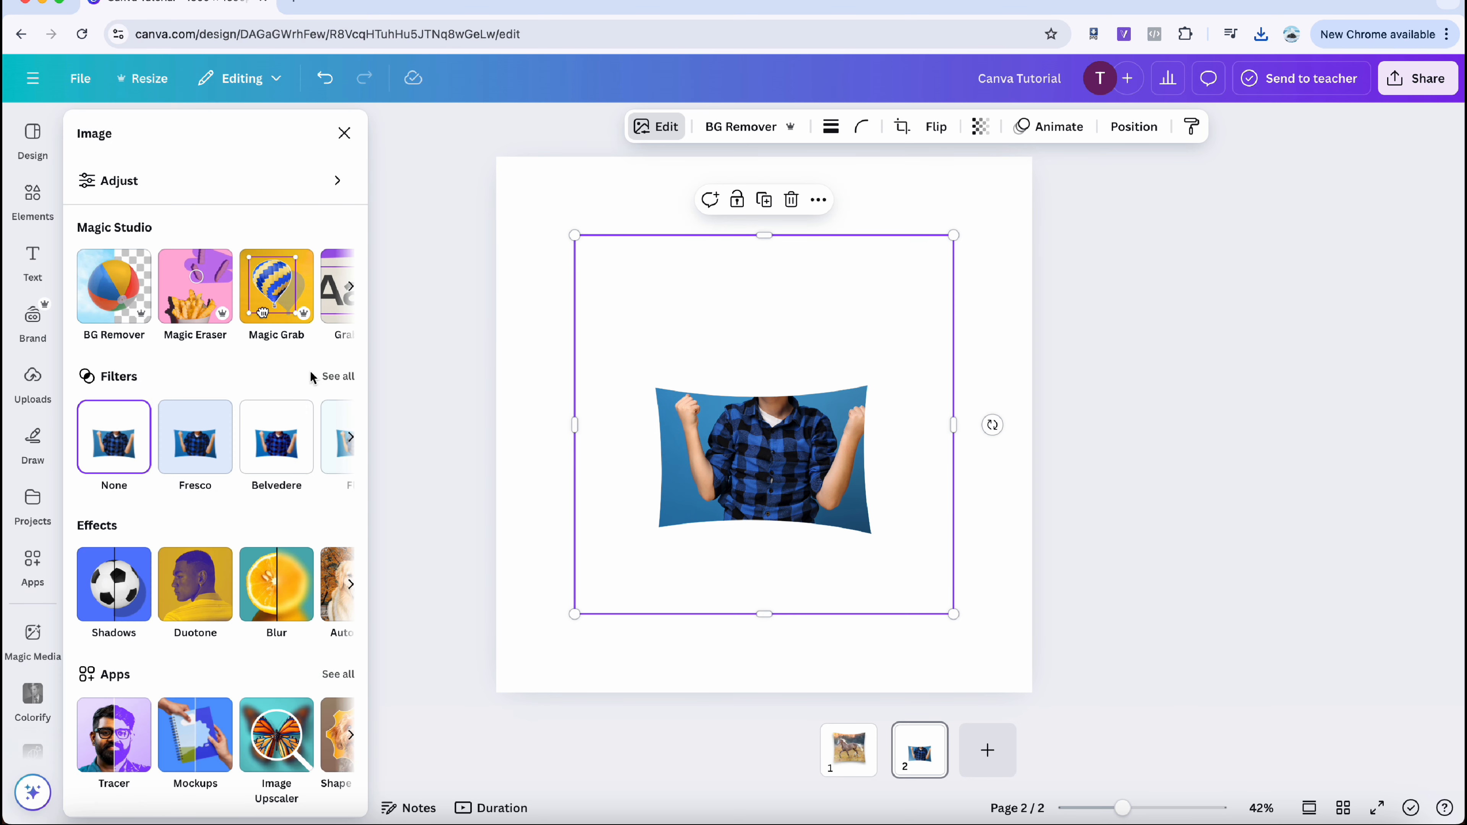
{"action": "left_click", "coordinate": [263, 313]}
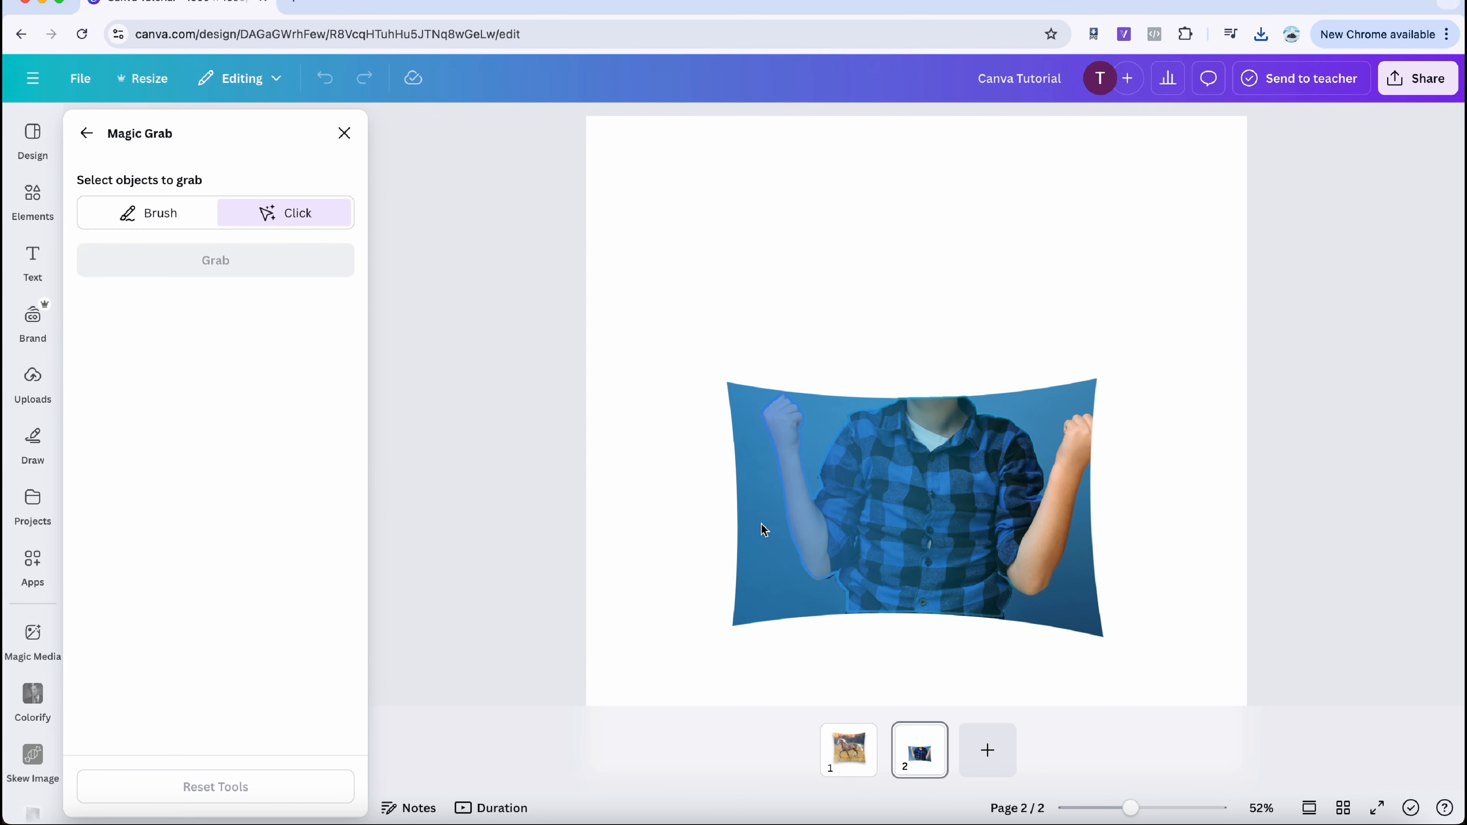
{"action": "left_click", "coordinate": [763, 529]}
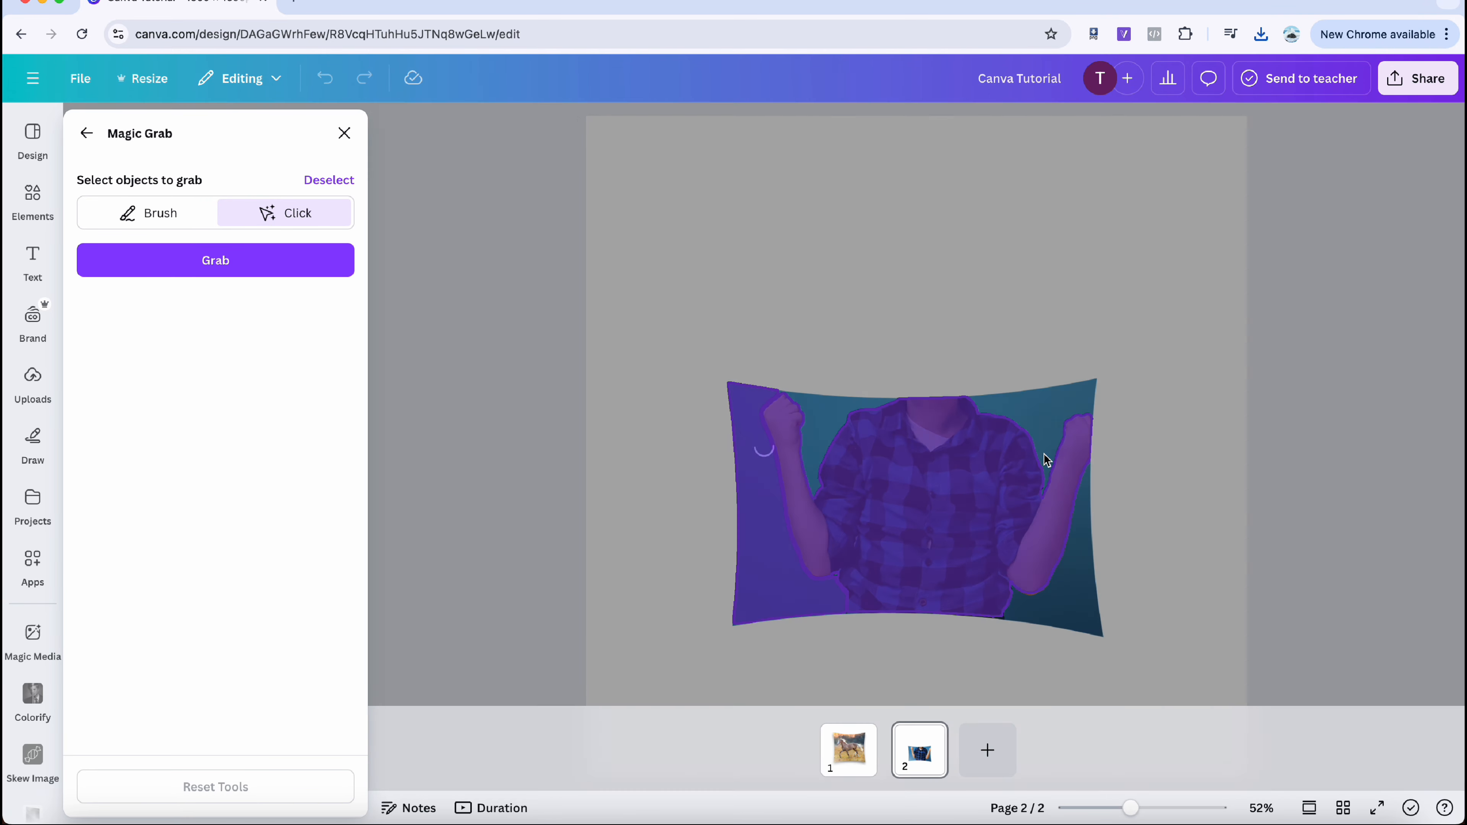
{"action": "left_click", "coordinate": [1044, 454]}
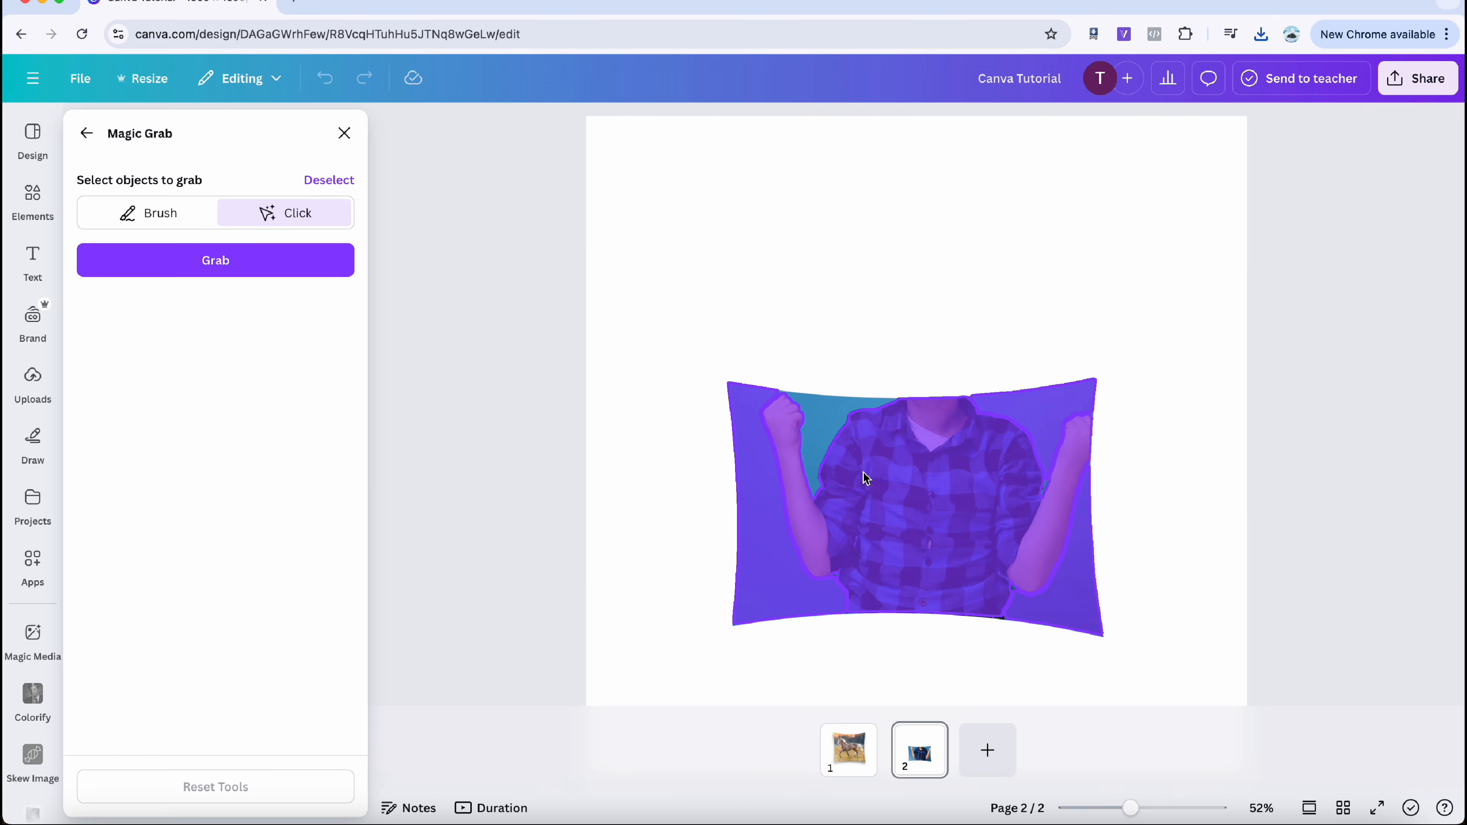
{"action": "left_click", "coordinate": [863, 471]}
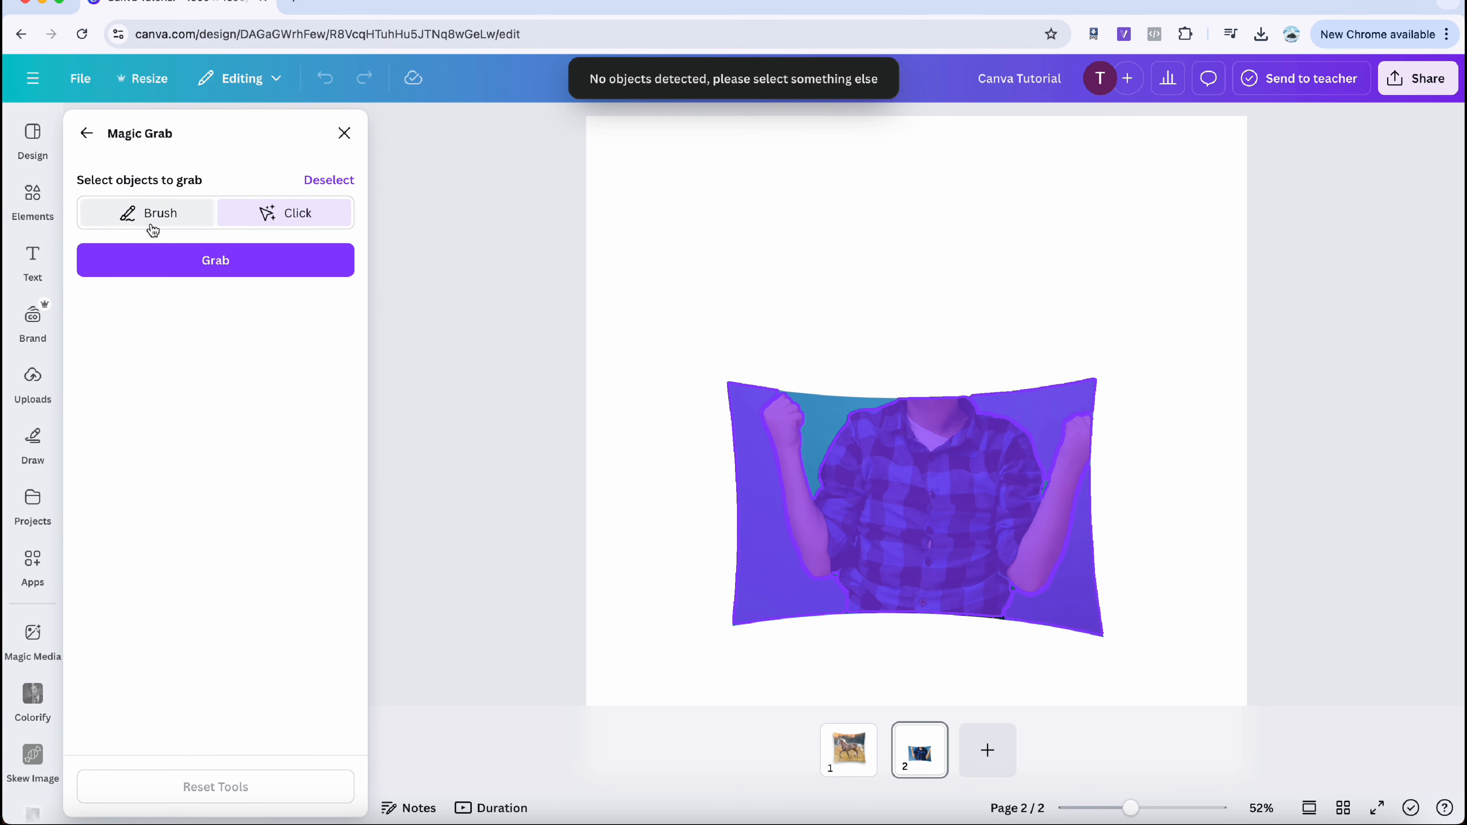
- Brush over the unselected blue area between the left fist and shoulder at brush size 40 and grab the selection
{"action": "left_click", "coordinate": [149, 214]}
{"action": "mouse_move", "coordinate": [877, 432]}
{"action": "left_mouse_down"}
{"action": "mouse_move", "coordinate": [822, 426]}
{"action": "mouse_move", "coordinate": [980, 485]}
{"action": "mouse_move", "coordinate": [832, 459]}
{"action": "mouse_move", "coordinate": [816, 569]}
{"action": "mouse_move", "coordinate": [889, 447]}
{"action": "mouse_move", "coordinate": [794, 579]}
{"action": "left_mouse_up"}
{"action": "left_click_drag", "start_coordinate": [1131, 808], "coordinate": [1177, 808]}
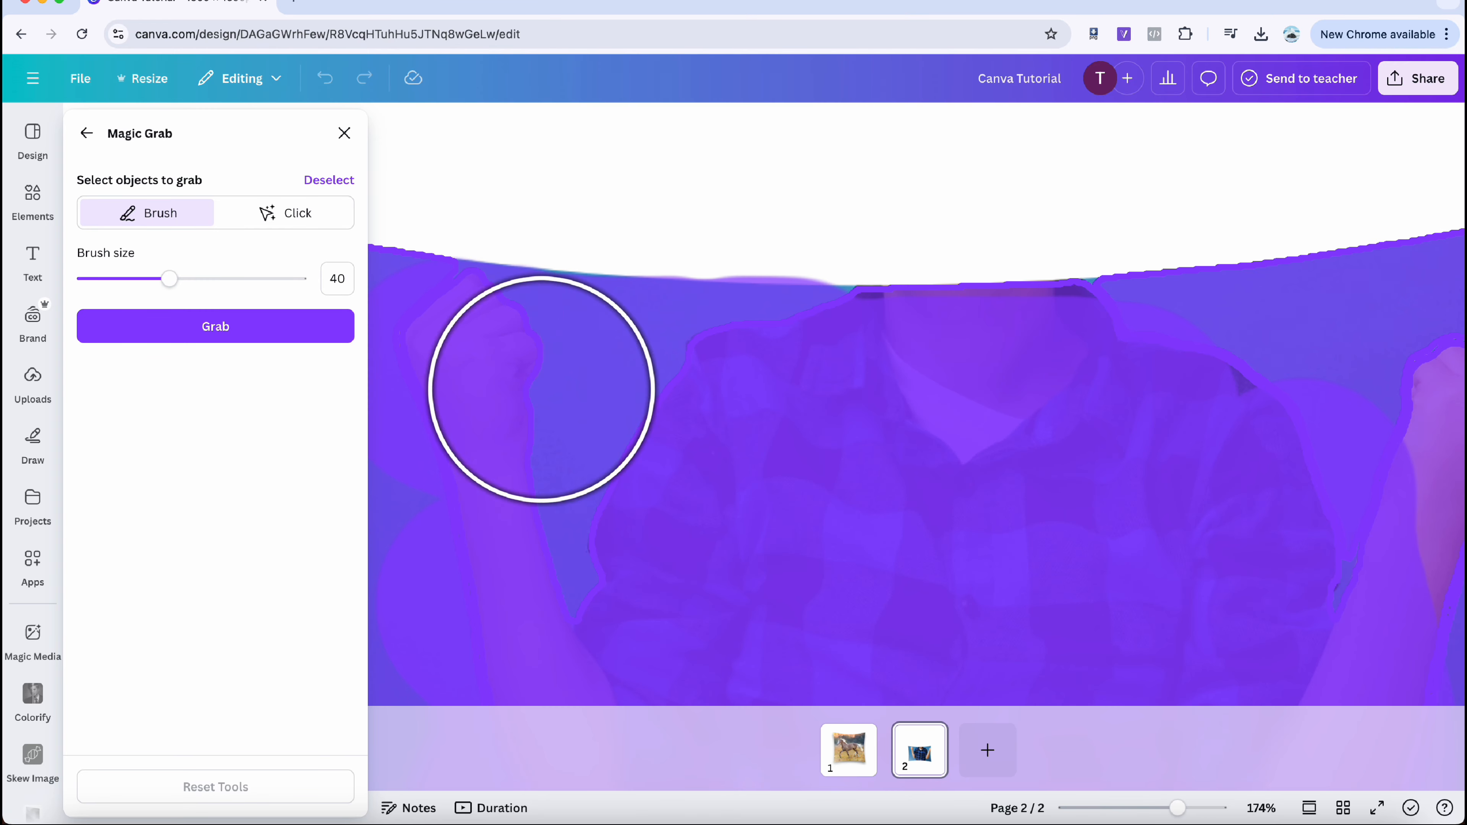
{"action": "left_click", "coordinate": [214, 327]}
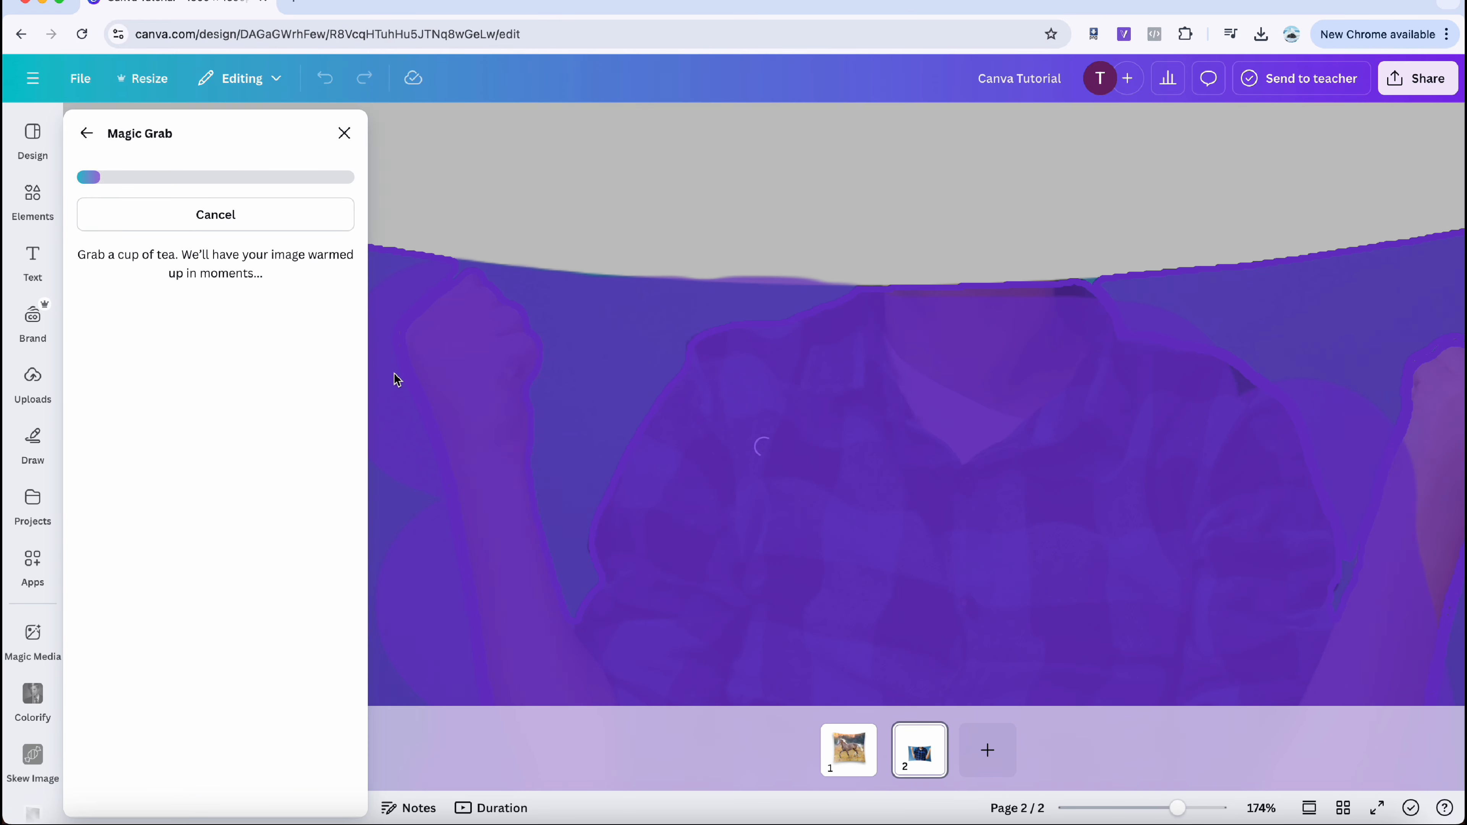
- Delete the empty leftover layer behind the curved boy picture on page 2, keeping only the picture
{"action": "left_click_drag", "start_coordinate": [1185, 808], "coordinate": [1131, 808]}
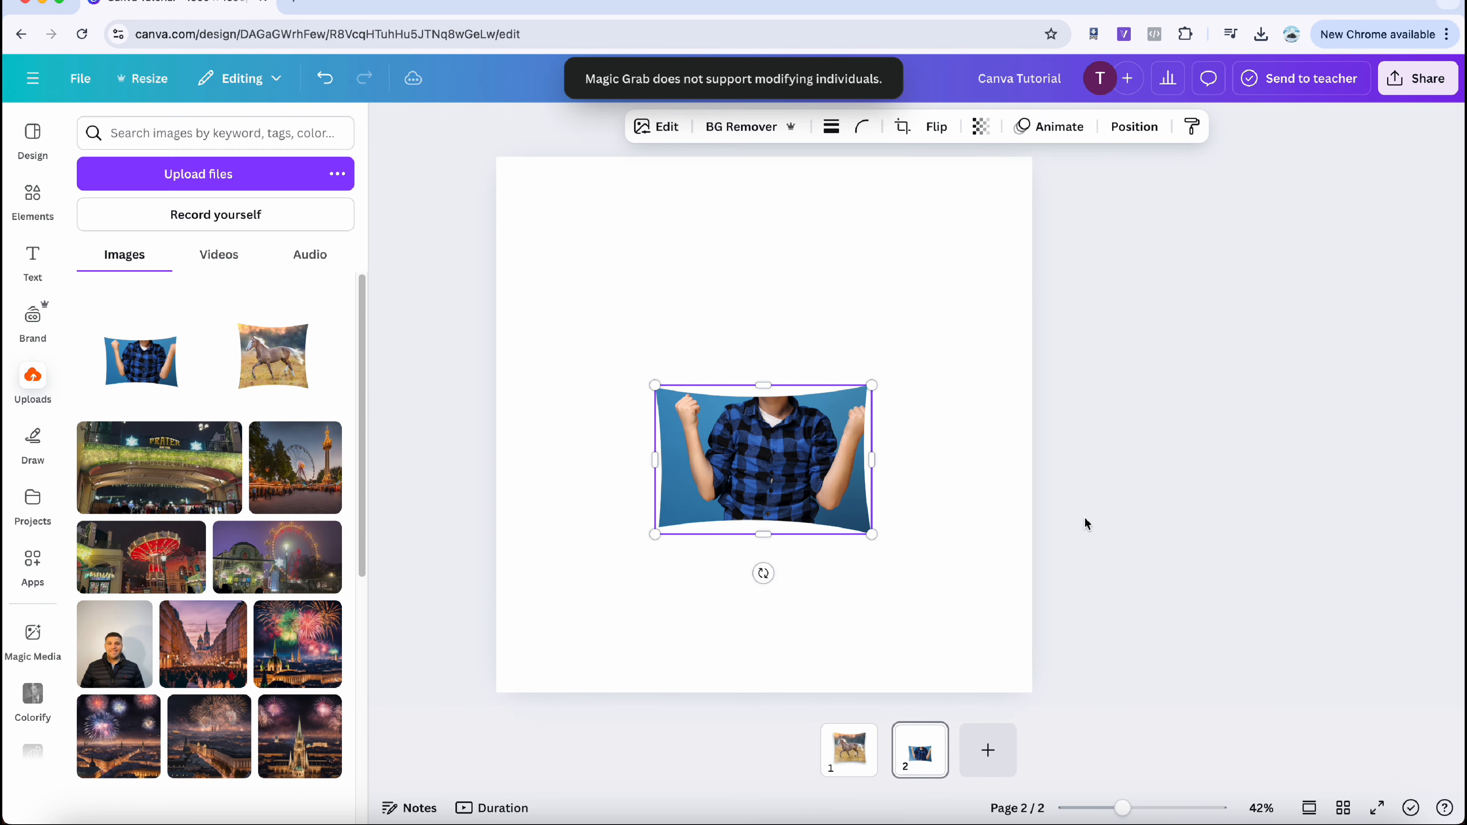
{"action": "left_click", "coordinate": [1038, 511]}
{"action": "left_click", "coordinate": [732, 486]}
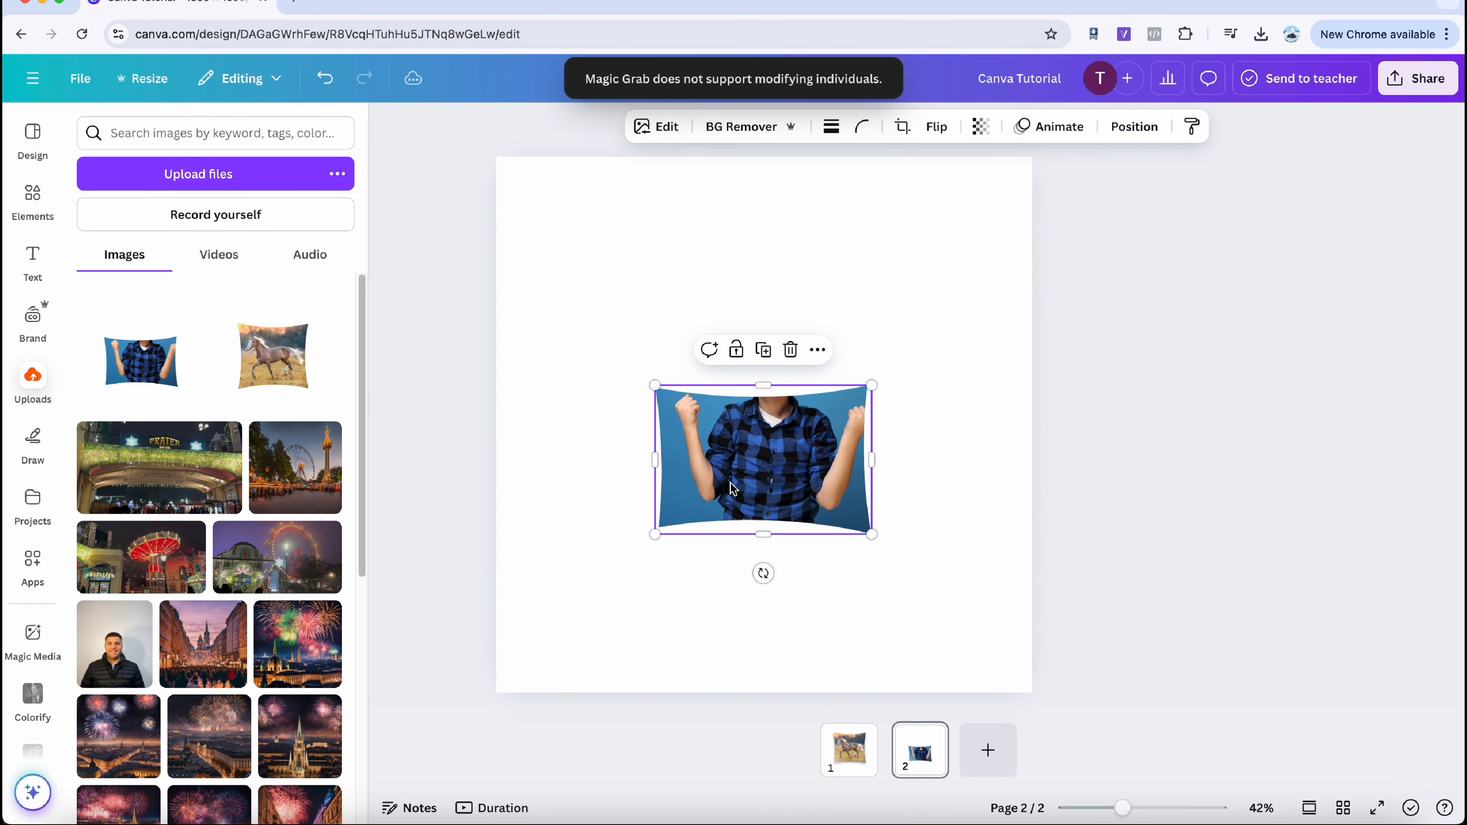
{"action": "left_click", "coordinate": [848, 334]}
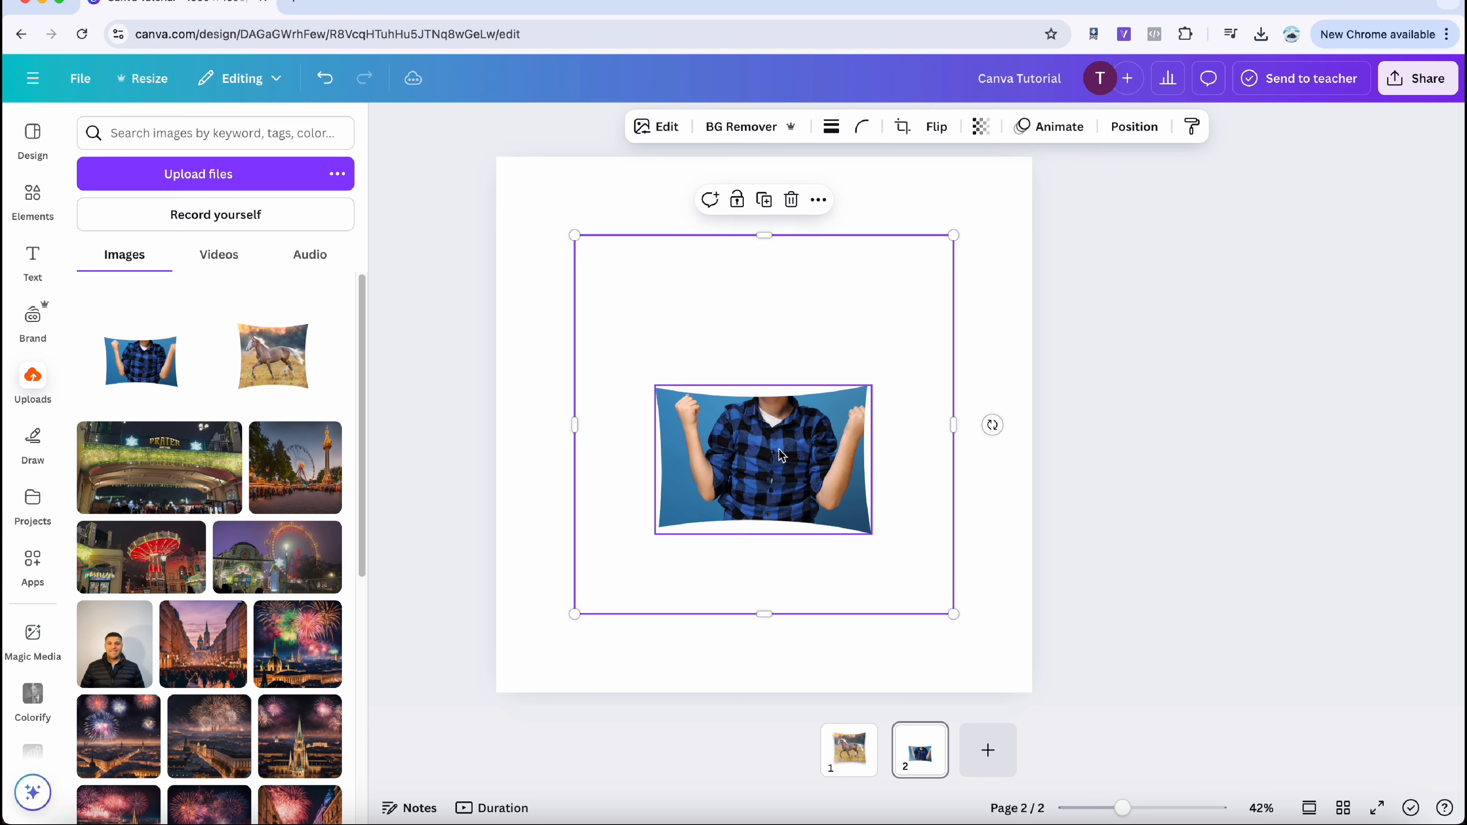
{"action": "left_click", "coordinate": [796, 430]}
{"action": "left_click", "coordinate": [823, 270]}
{"action": "left_click", "coordinate": [821, 508]}
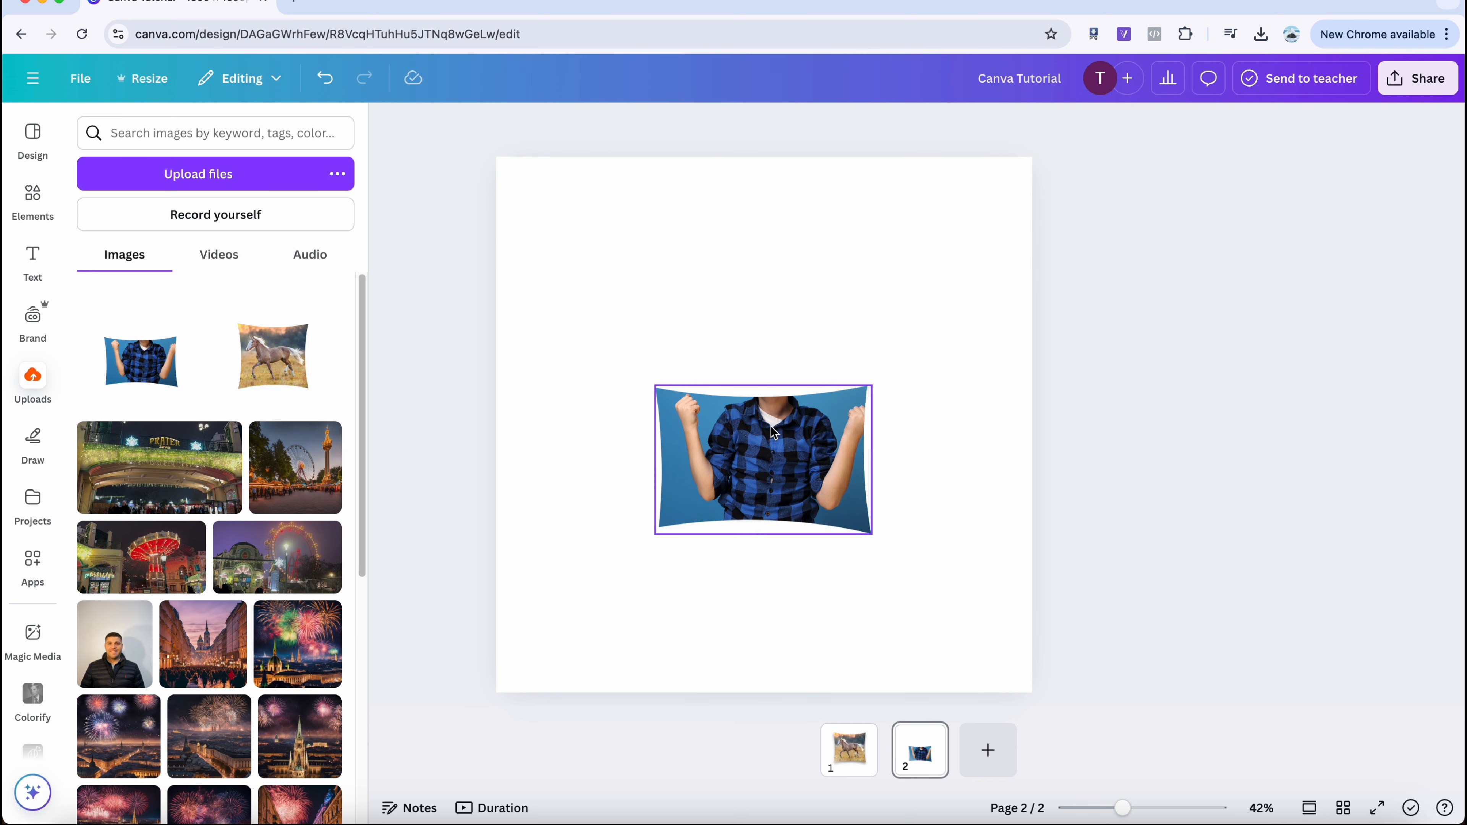
- Enlarge the curved boy picture to about two thirds of the page width, centre it on page 2 and display its layers
{"action": "left_click_drag", "start_coordinate": [872, 533], "coordinate": [1011, 623]}
{"action": "left_click_drag", "start_coordinate": [927, 527], "coordinate": [861, 452]}
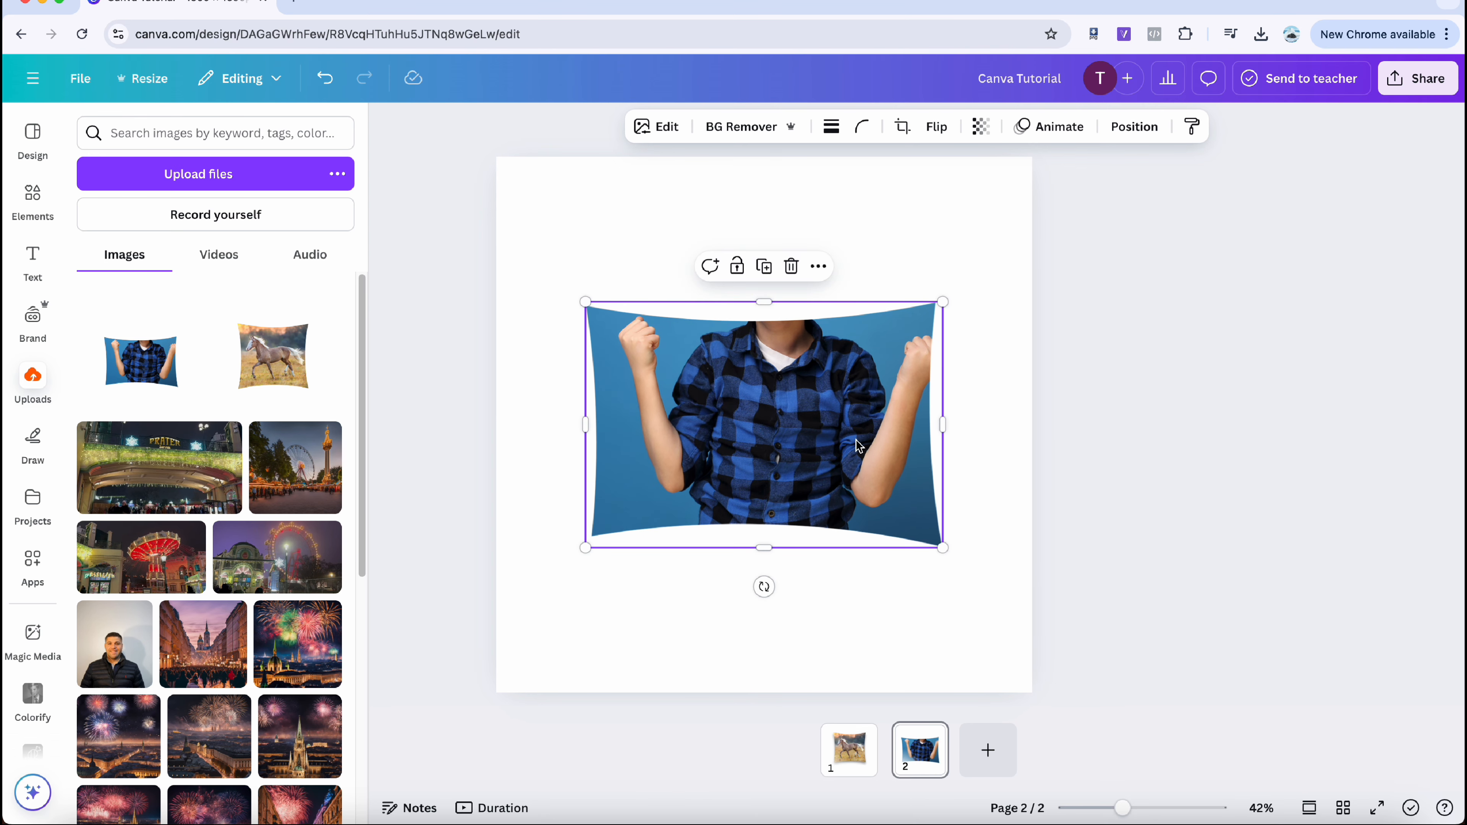
{"action": "left_click", "coordinate": [1132, 128]}
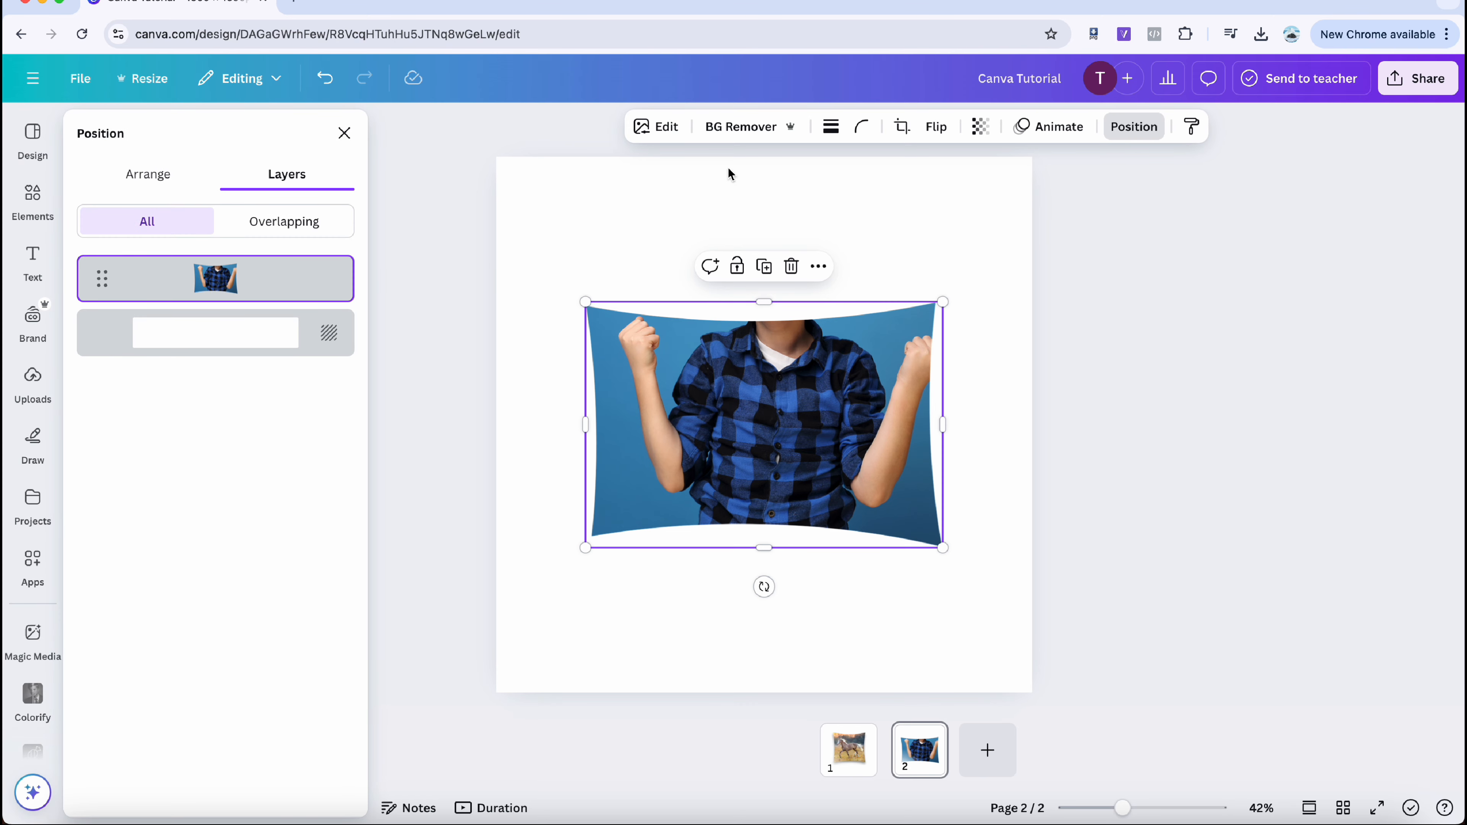
- Add a Curved shadow to the boy picture, raising its blur amount and reducing its distance and curve
{"action": "left_click", "coordinate": [665, 129]}
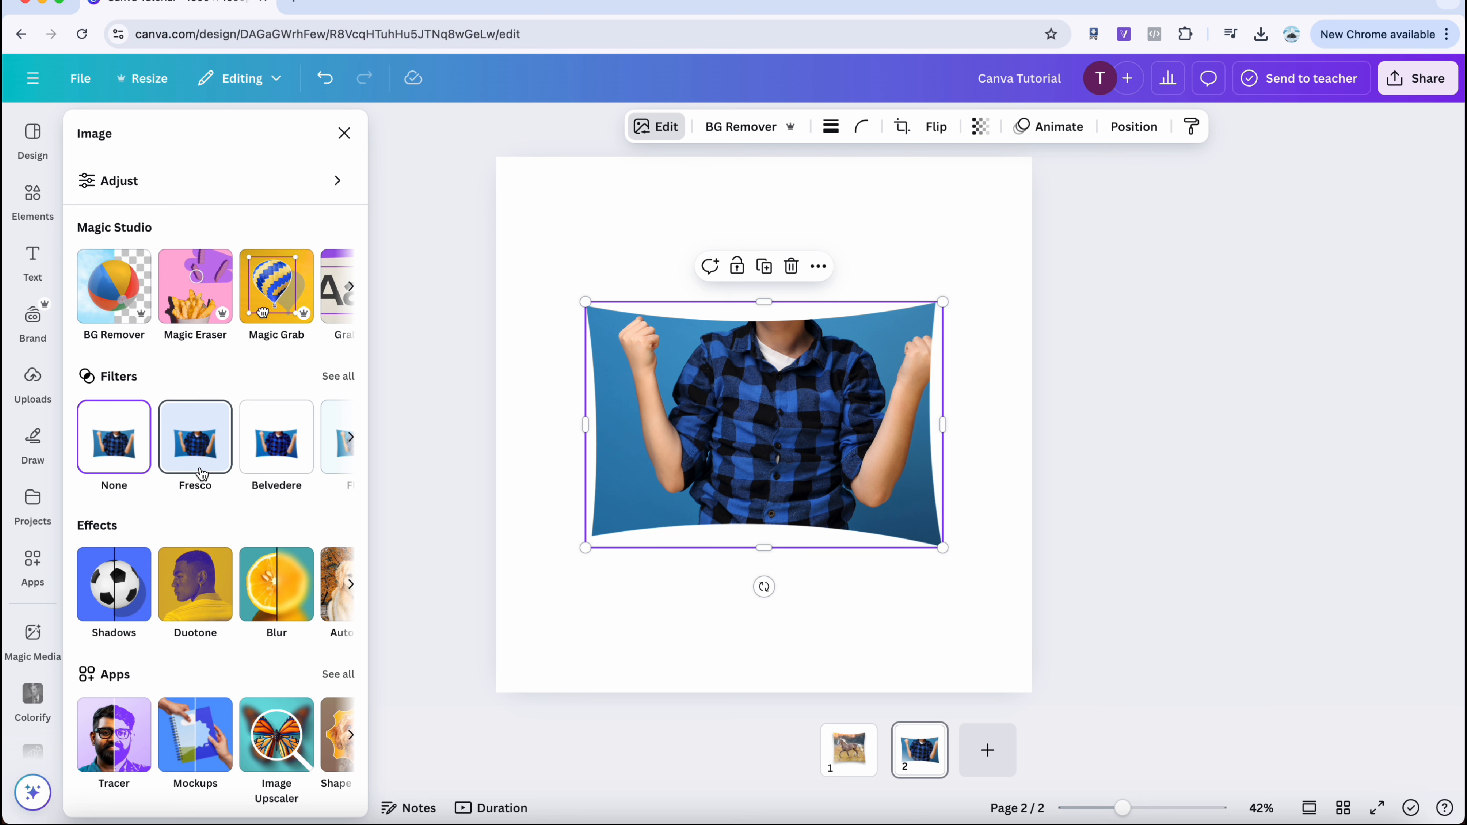
{"action": "left_click", "coordinate": [114, 585]}
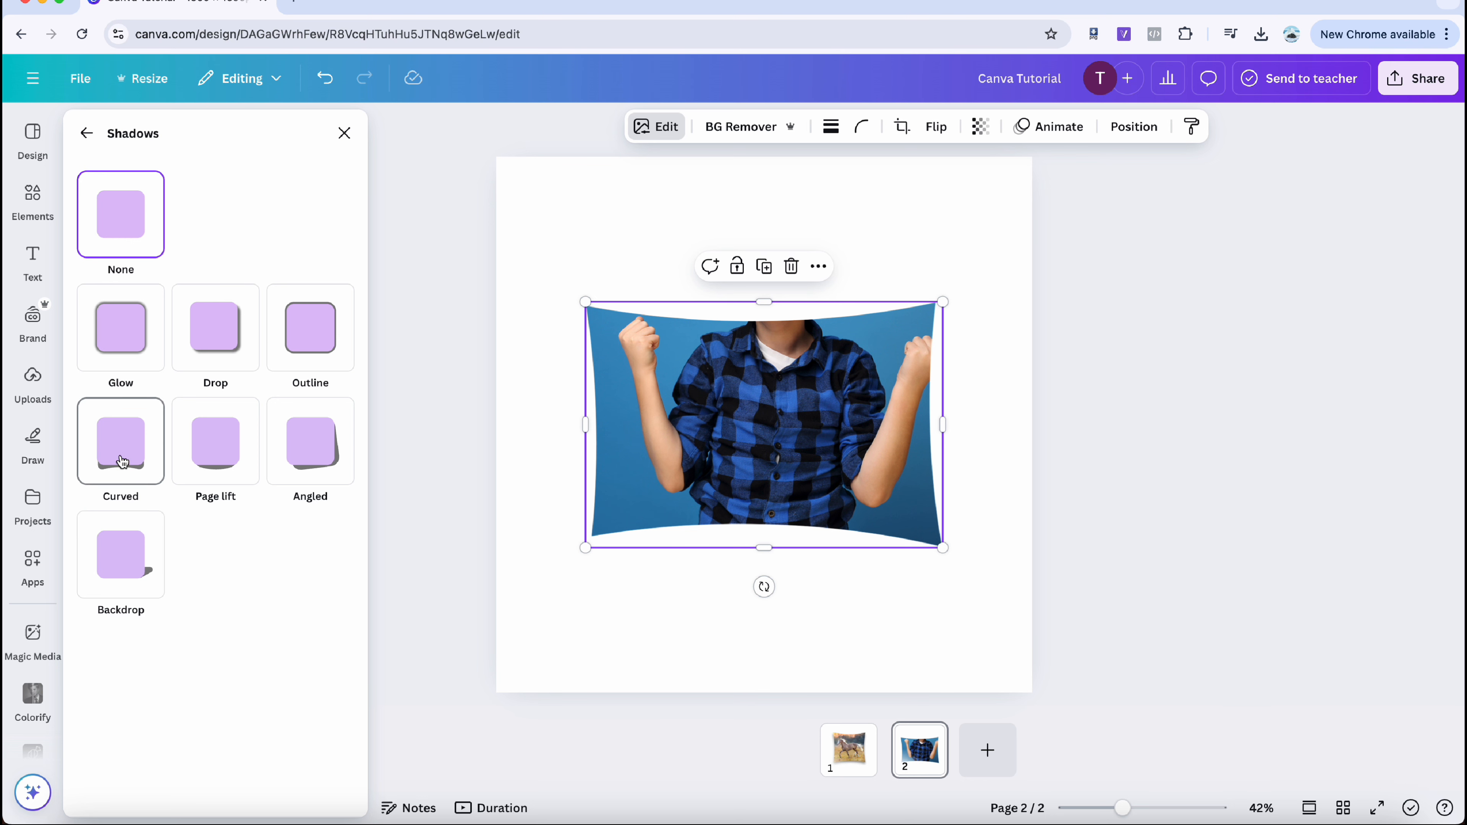
{"action": "left_click", "coordinate": [121, 461]}
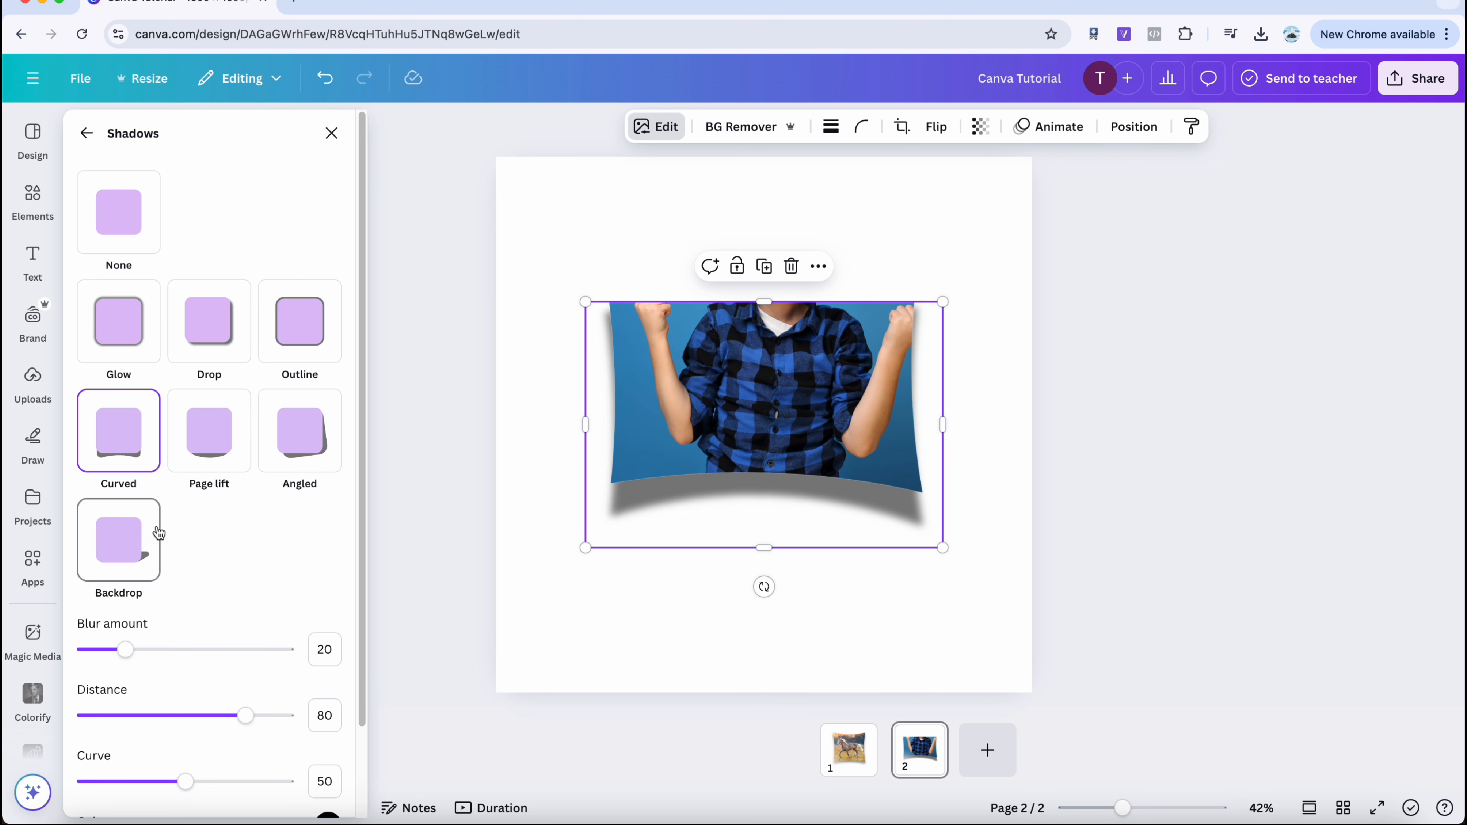
{"action": "left_click_drag", "start_coordinate": [126, 650], "coordinate": [156, 652]}
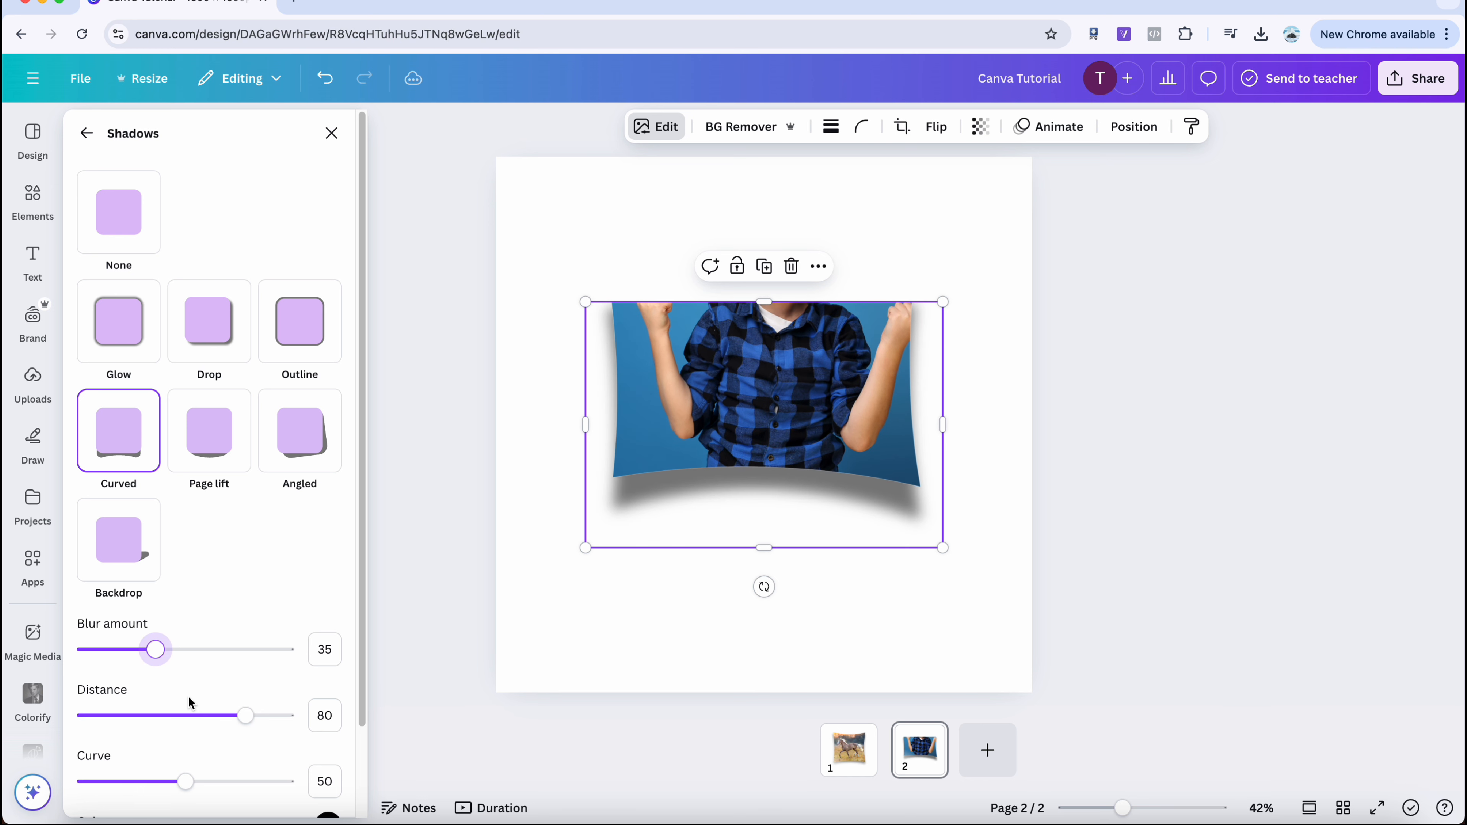
{"action": "left_click_drag", "start_coordinate": [243, 716], "coordinate": [118, 718]}
{"action": "left_click_drag", "start_coordinate": [184, 788], "coordinate": [125, 782]}
{"action": "left_click_drag", "start_coordinate": [156, 661], "coordinate": [166, 662]}
{"action": "left_click", "coordinate": [380, 585]}
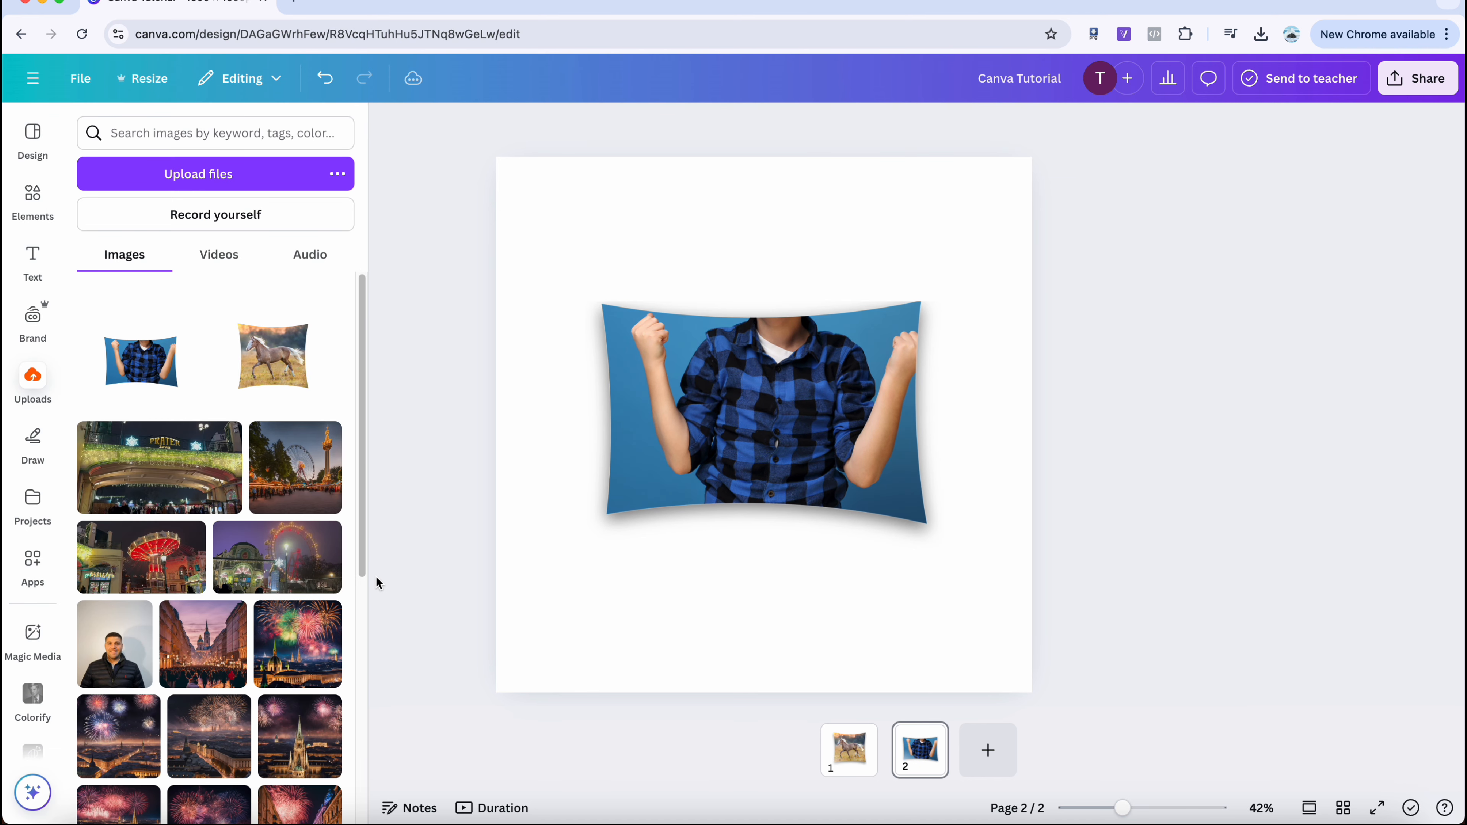
- Add the recently used full boy photo to page 2 and remove its background
{"action": "left_click", "coordinate": [44, 224]}
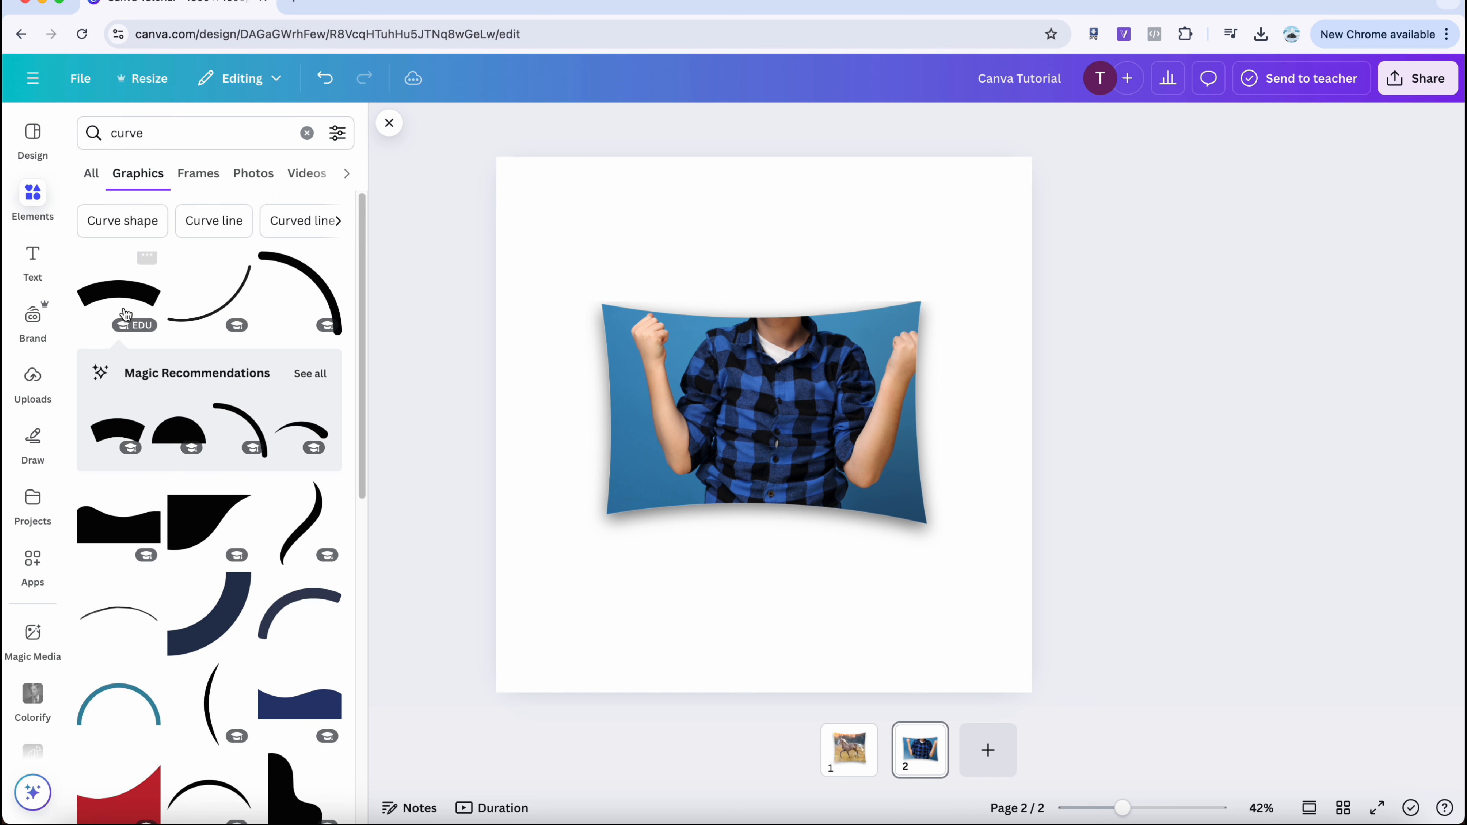
{"action": "left_click", "coordinate": [265, 134]}
{"action": "left_click", "coordinate": [307, 133]}
{"action": "left_click", "coordinate": [219, 271]}
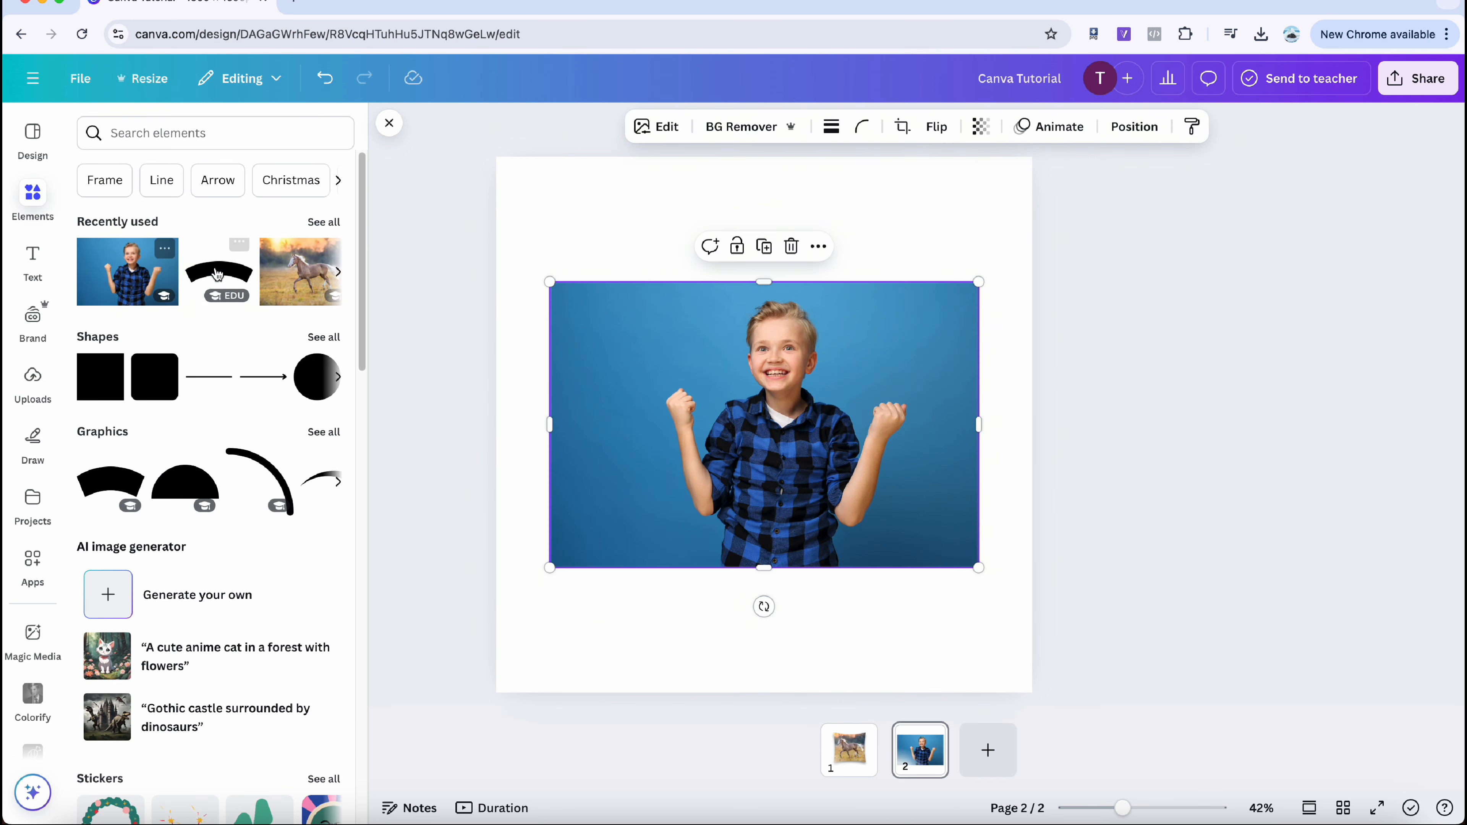
{"action": "left_click", "coordinate": [742, 126]}
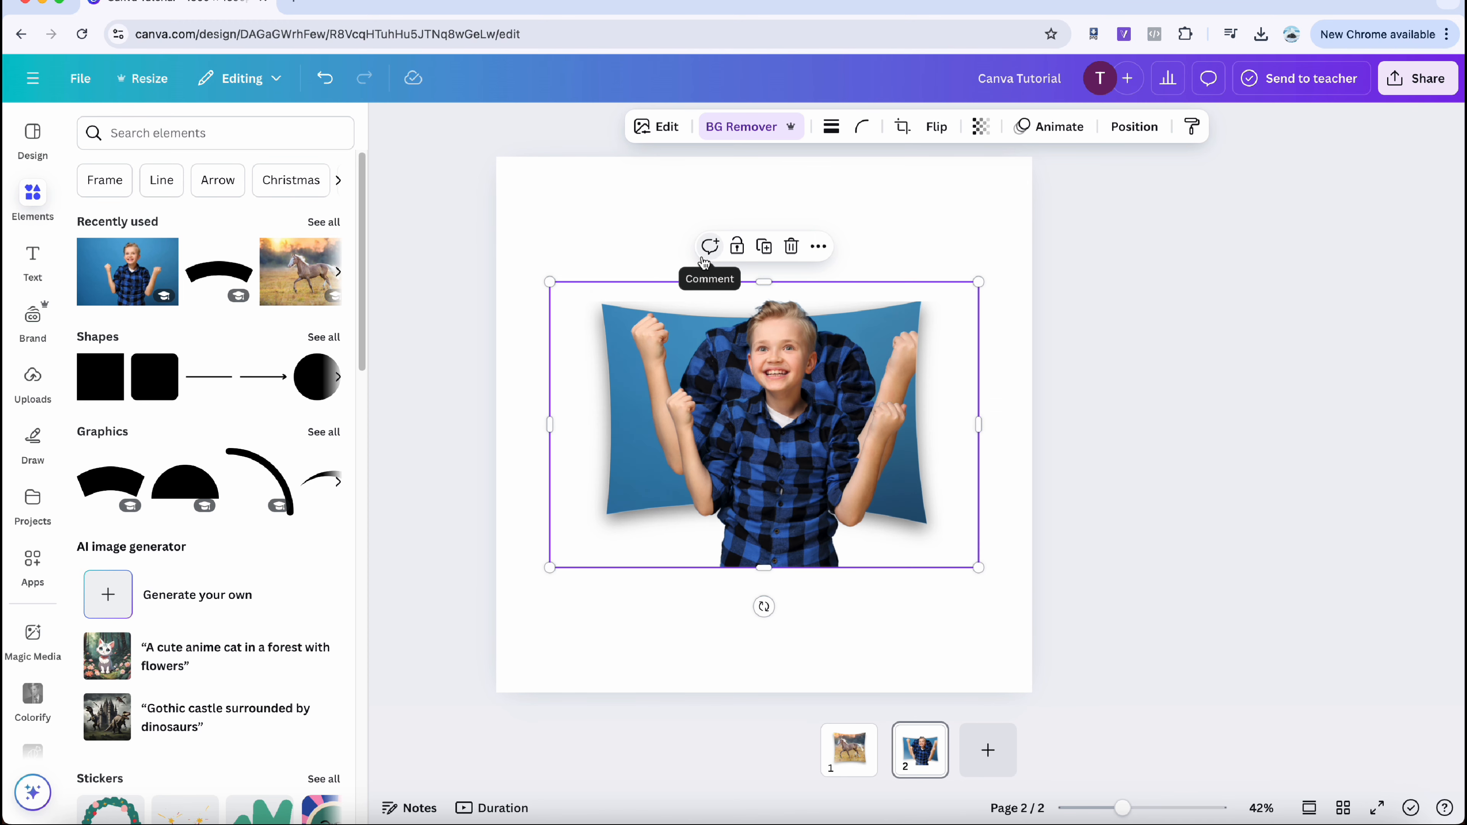
- Move and enlarge the boy cutout until its body and arms line up with the boy in the curved picture
{"action": "left_click_drag", "start_coordinate": [744, 472], "coordinate": [710, 403]}
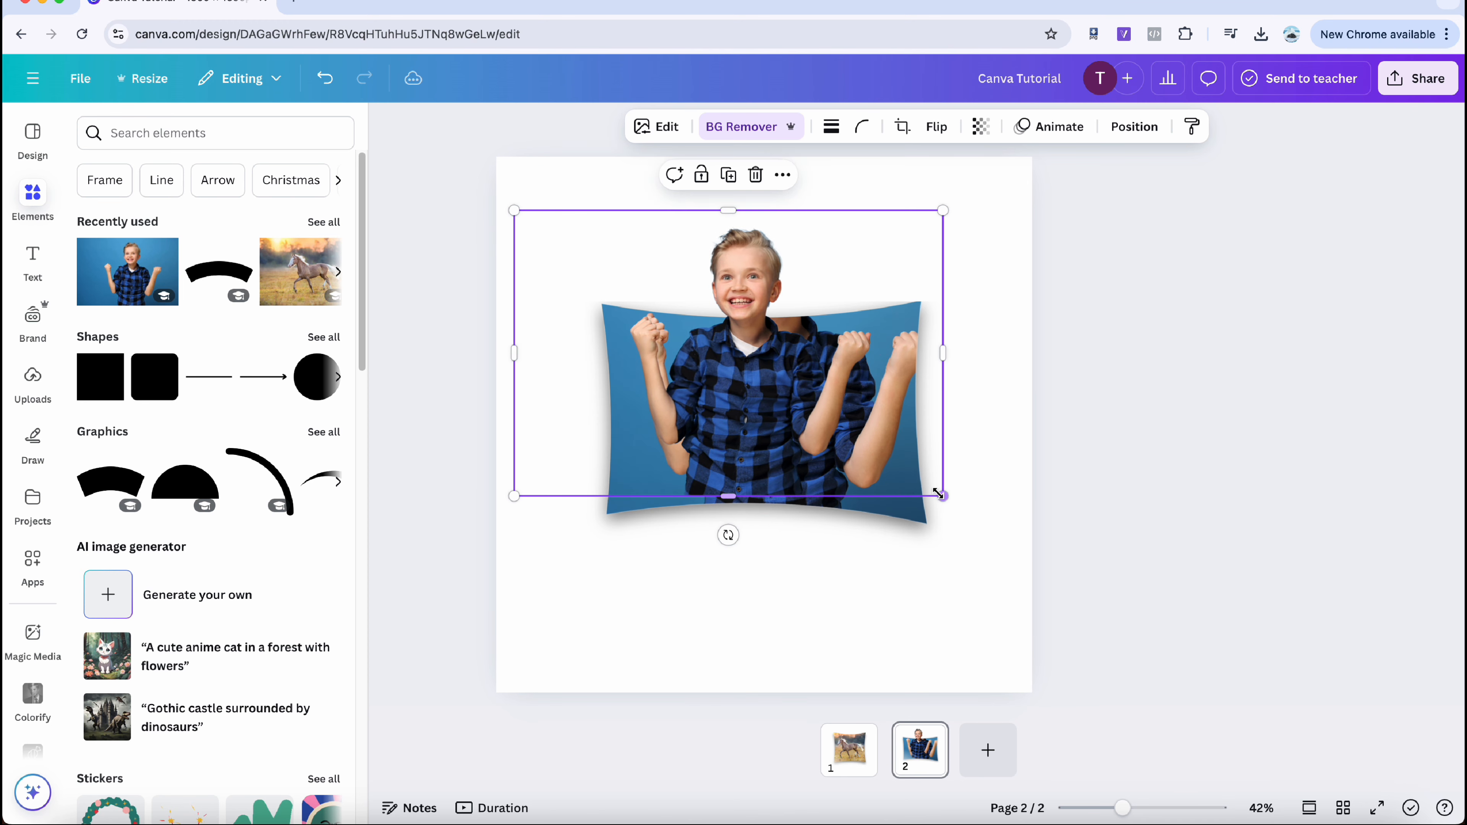
{"action": "left_click_drag", "start_coordinate": [939, 494], "coordinate": [910, 477]}
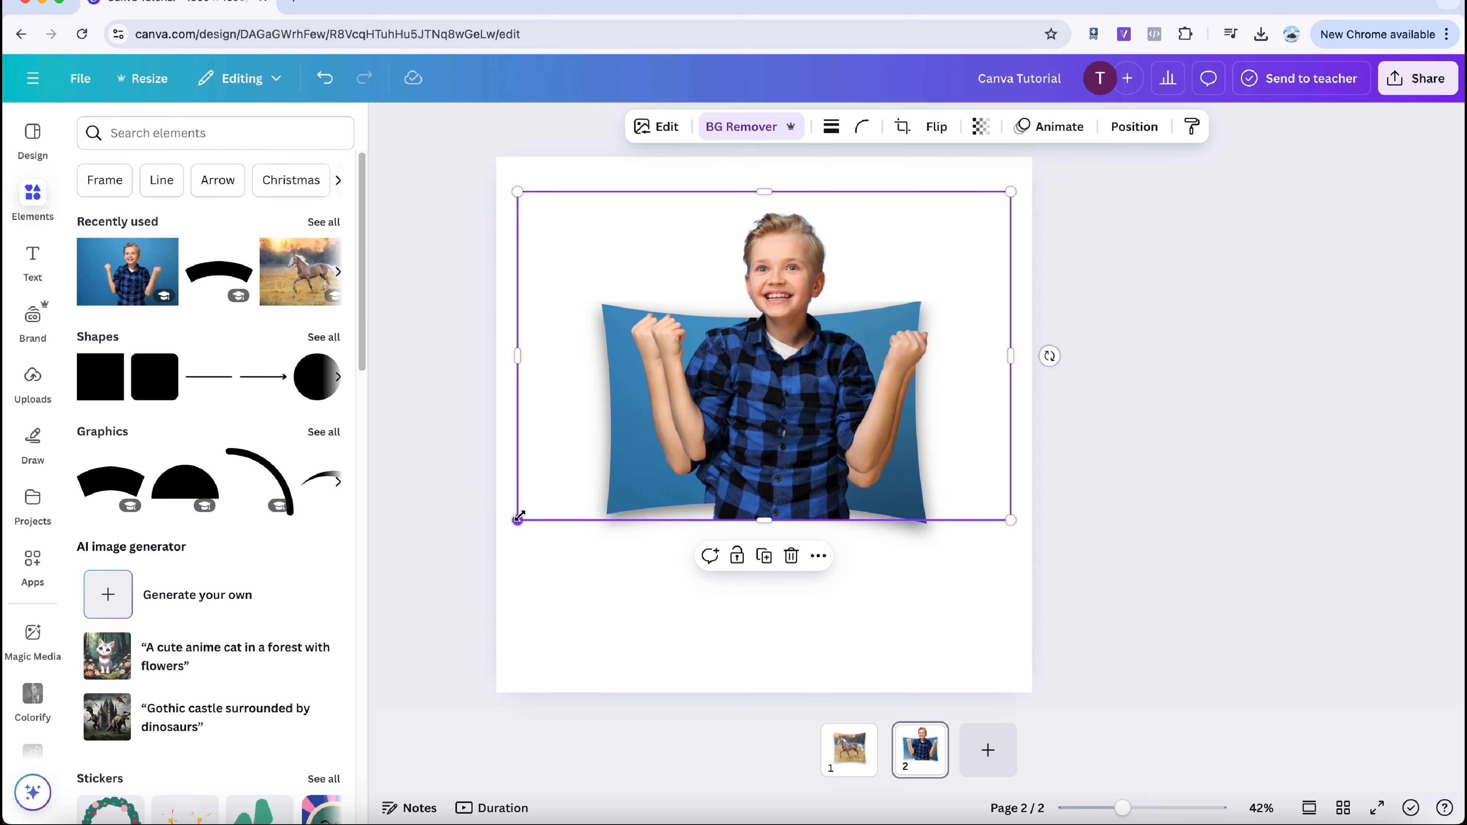
{"action": "left_click_drag", "start_coordinate": [518, 521], "coordinate": [497, 533]}
{"action": "left_click_drag", "start_coordinate": [668, 412], "coordinate": [661, 407]}
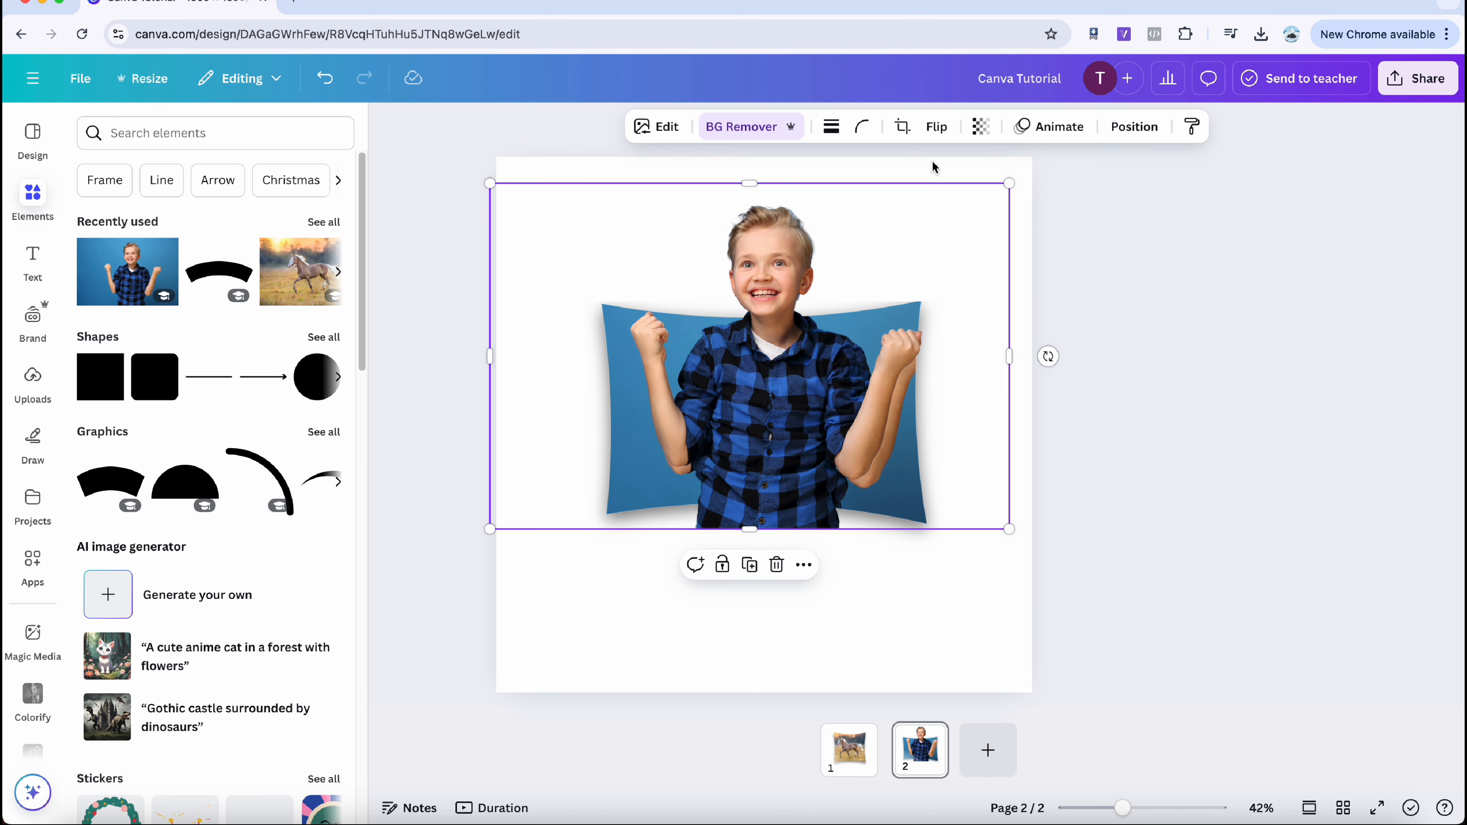
{"action": "left_click_drag", "start_coordinate": [1010, 529], "coordinate": [1027, 535]}
{"action": "left_click_drag", "start_coordinate": [847, 491], "coordinate": [840, 485]}
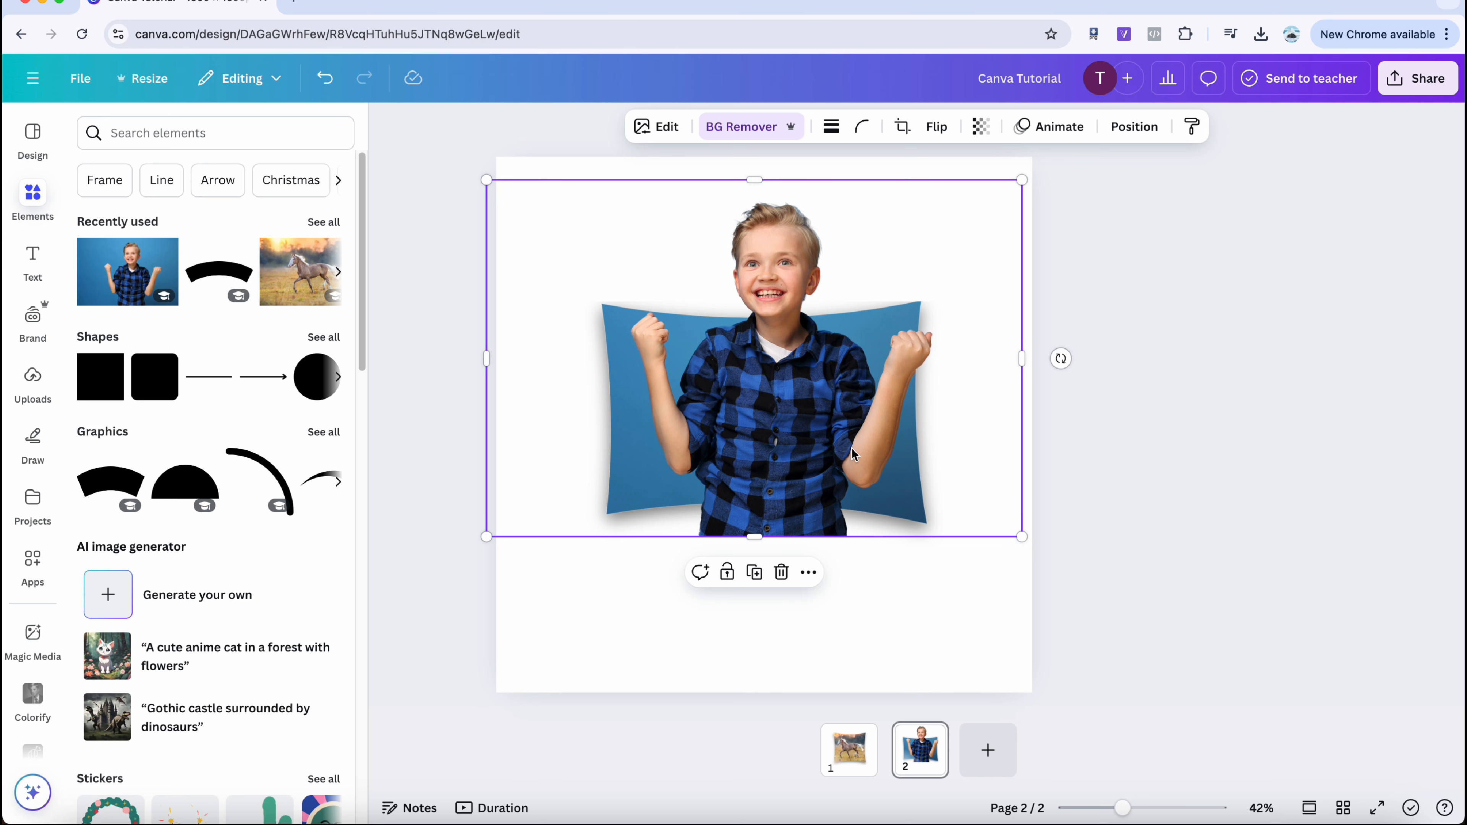
- Make the boy cutout semi-transparent and fine-tune its size against the boy in the curved picture
{"action": "left_click", "coordinate": [981, 126]}
{"action": "left_click_drag", "start_coordinate": [939, 196], "coordinate": [921, 197]}
{"action": "scroll", "coordinate": [1153, 762], "scroll_direction": "up", "scroll_amount": 5}
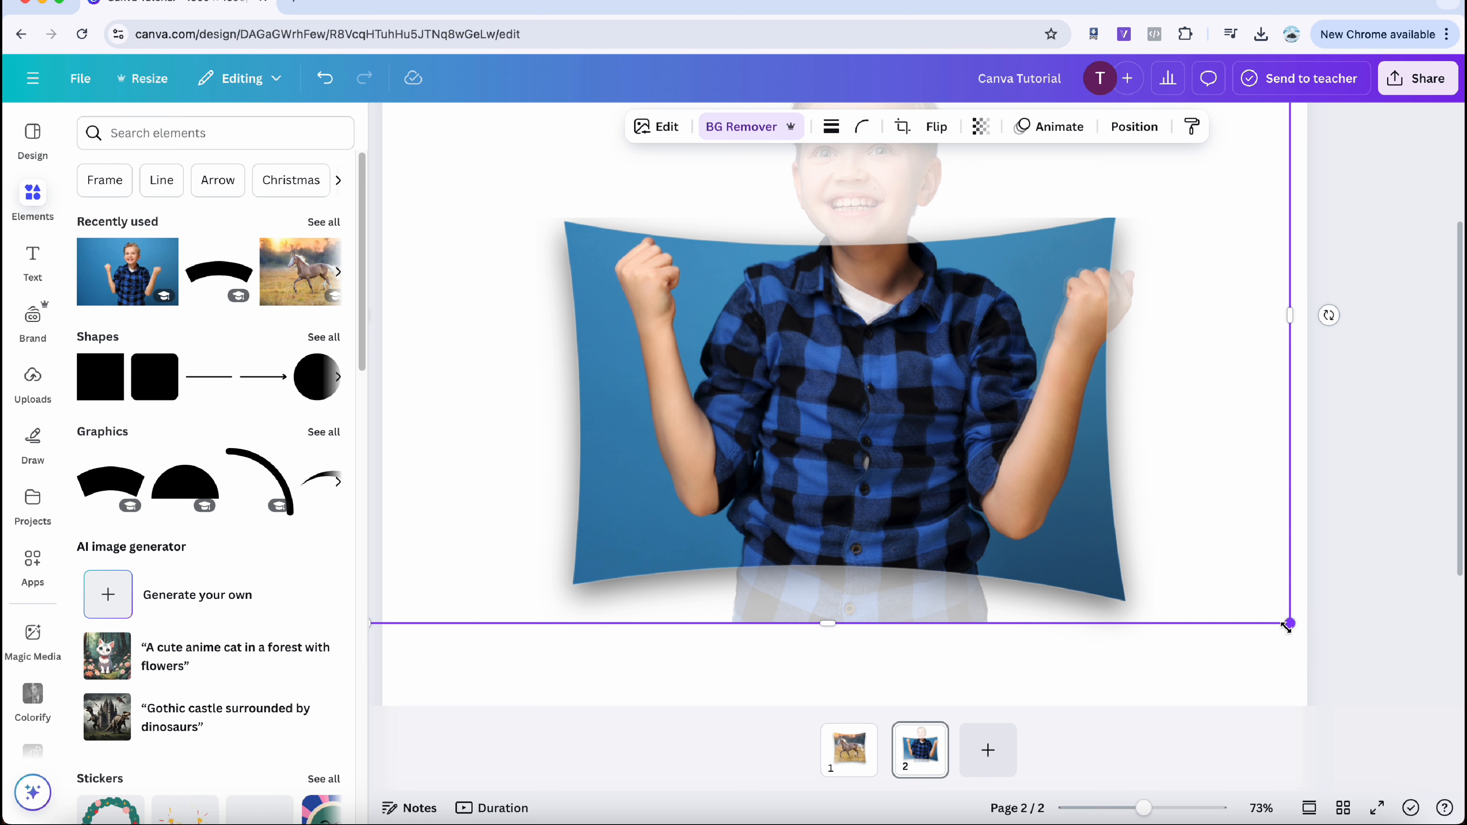
{"action": "left_click_drag", "start_coordinate": [1287, 627], "coordinate": [1292, 631]}
{"action": "scroll", "coordinate": [1221, 577], "scroll_direction": "up", "scroll_amount": 3}
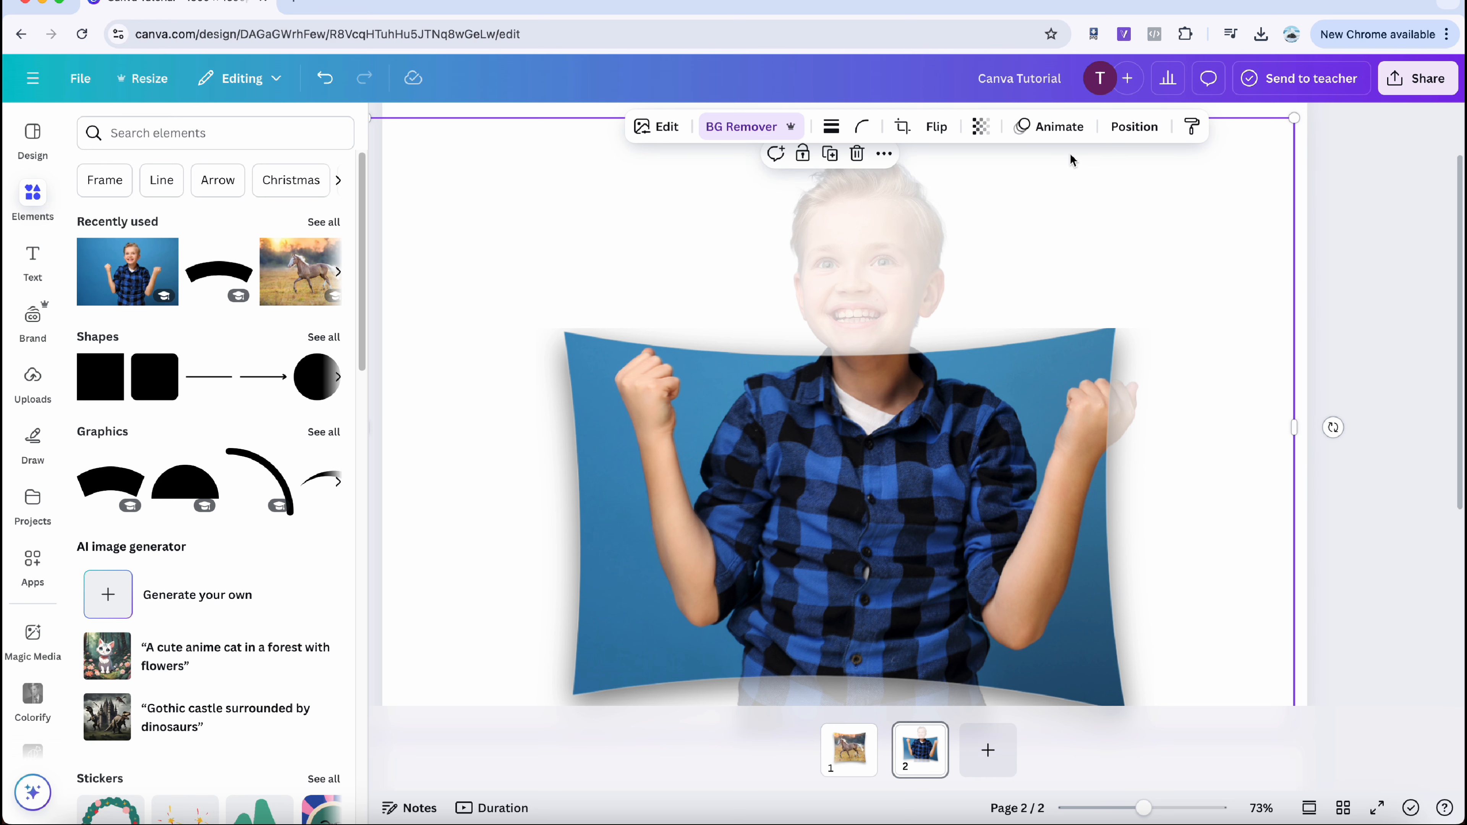
- Restore the cutout's transparency to 100 and crop off its lower part that extends below the curved picture
{"action": "left_click", "coordinate": [981, 126]}
{"action": "left_click_drag", "start_coordinate": [920, 196], "coordinate": [1131, 197]}
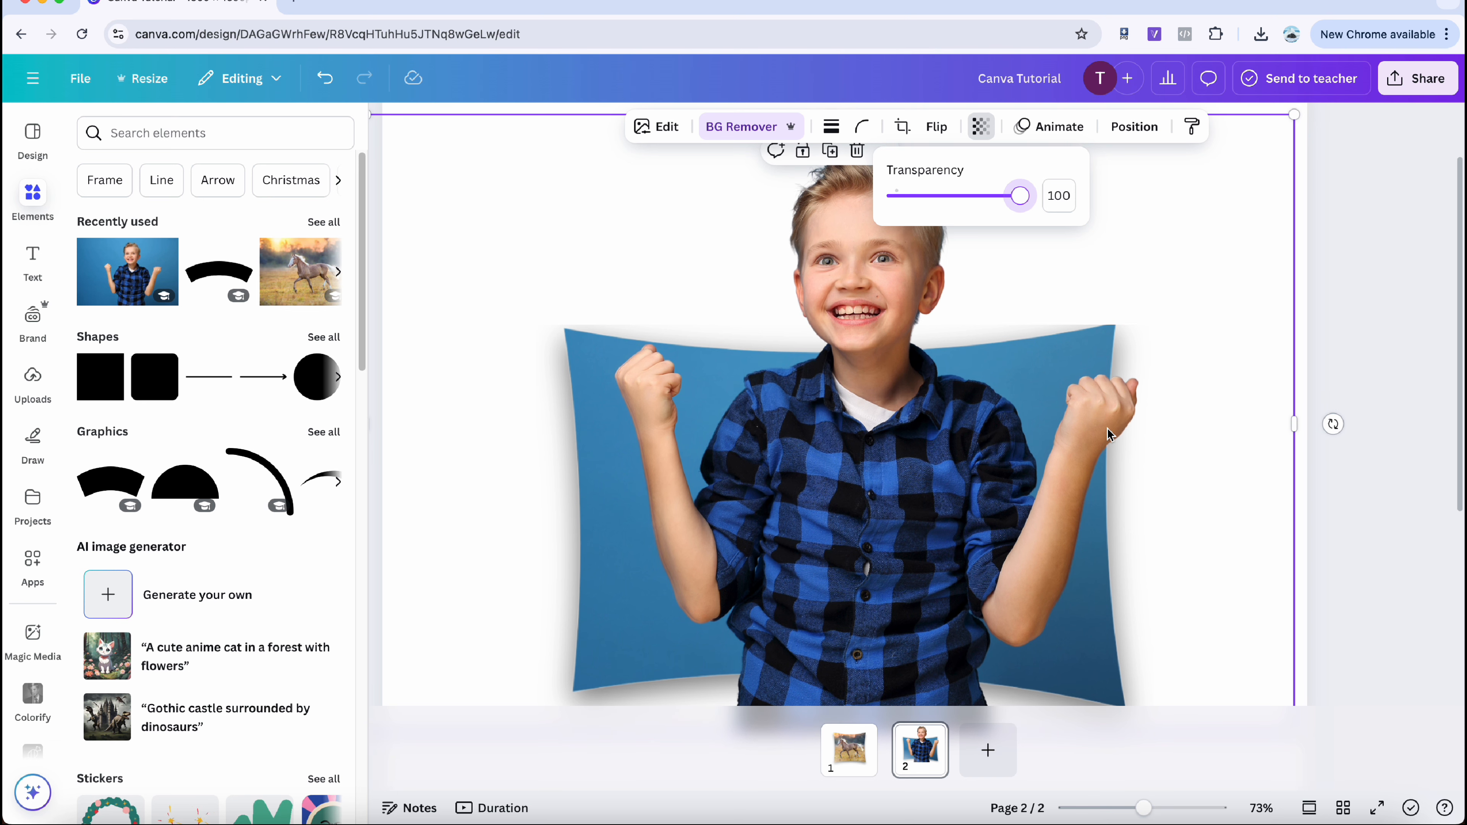
{"action": "scroll", "coordinate": [1101, 434], "scroll_direction": "down", "scroll_amount": 3}
{"action": "scroll", "coordinate": [1102, 436], "scroll_direction": "down", "scroll_amount": 3}
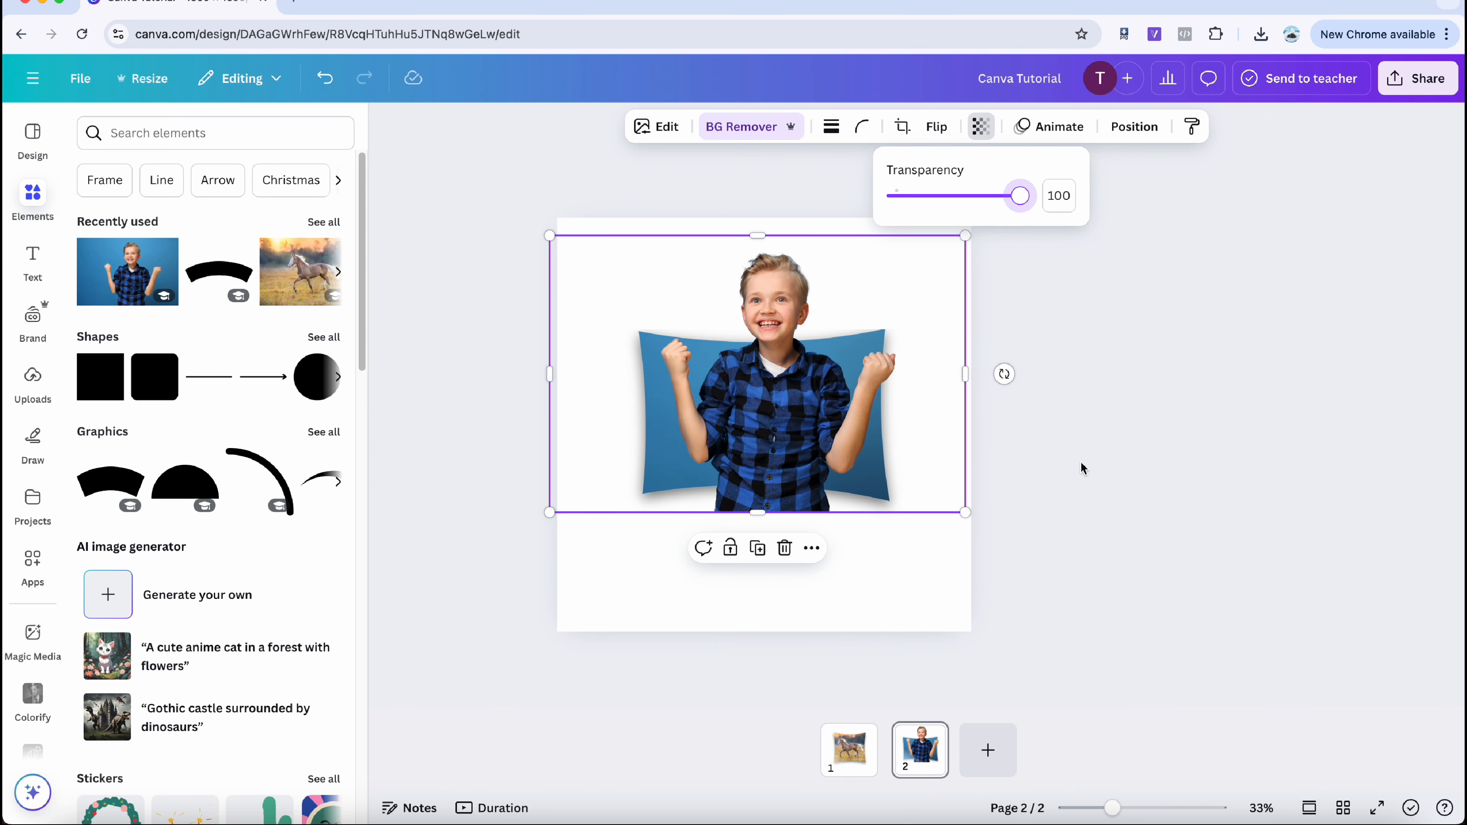
{"action": "left_click", "coordinate": [1052, 486]}
{"action": "left_click", "coordinate": [1051, 486]}
{"action": "left_click", "coordinate": [780, 482]}
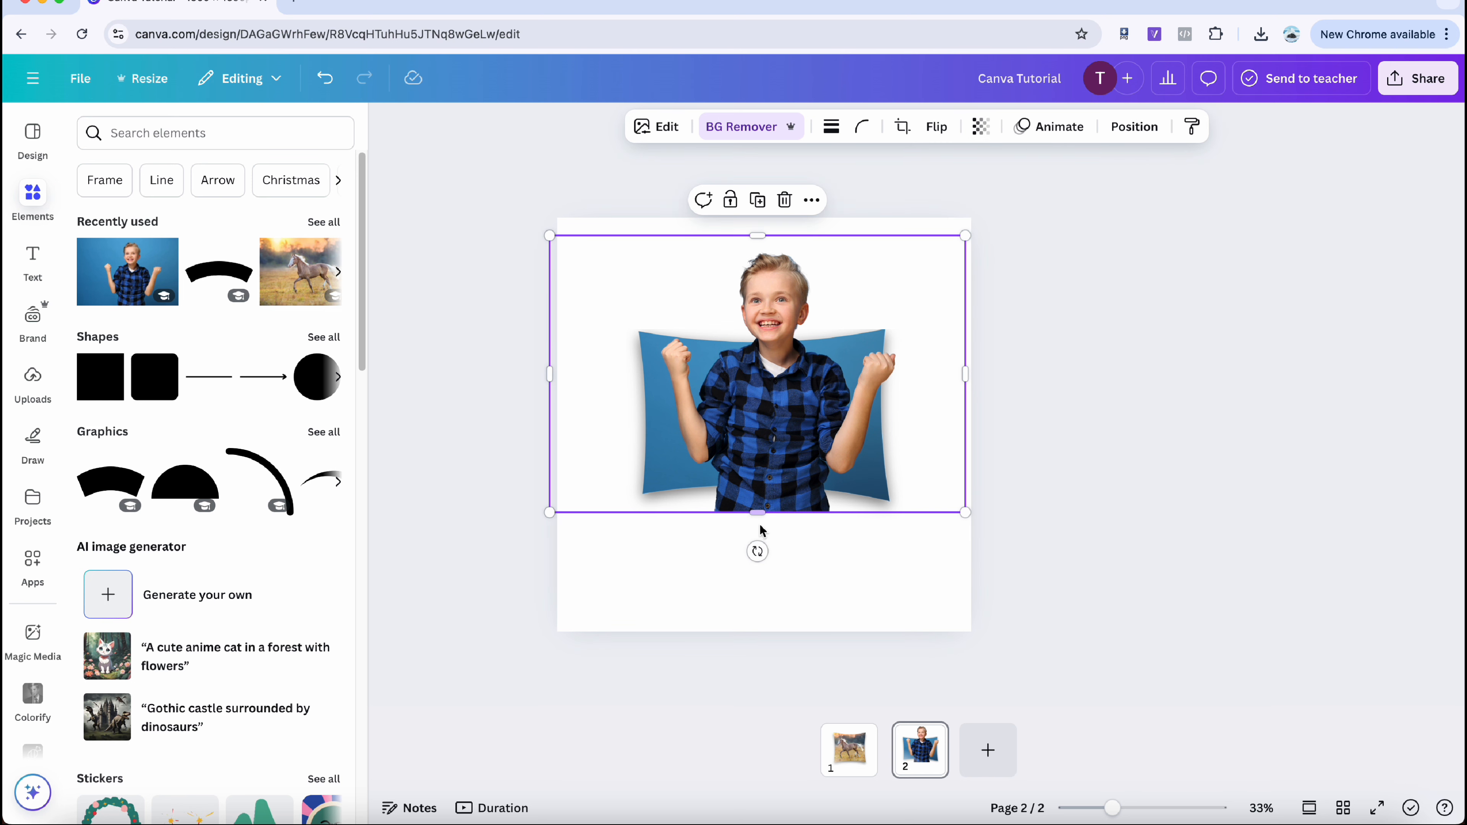
{"action": "left_click_drag", "start_coordinate": [758, 513], "coordinate": [760, 494]}
{"action": "left_click", "coordinate": [1090, 467]}
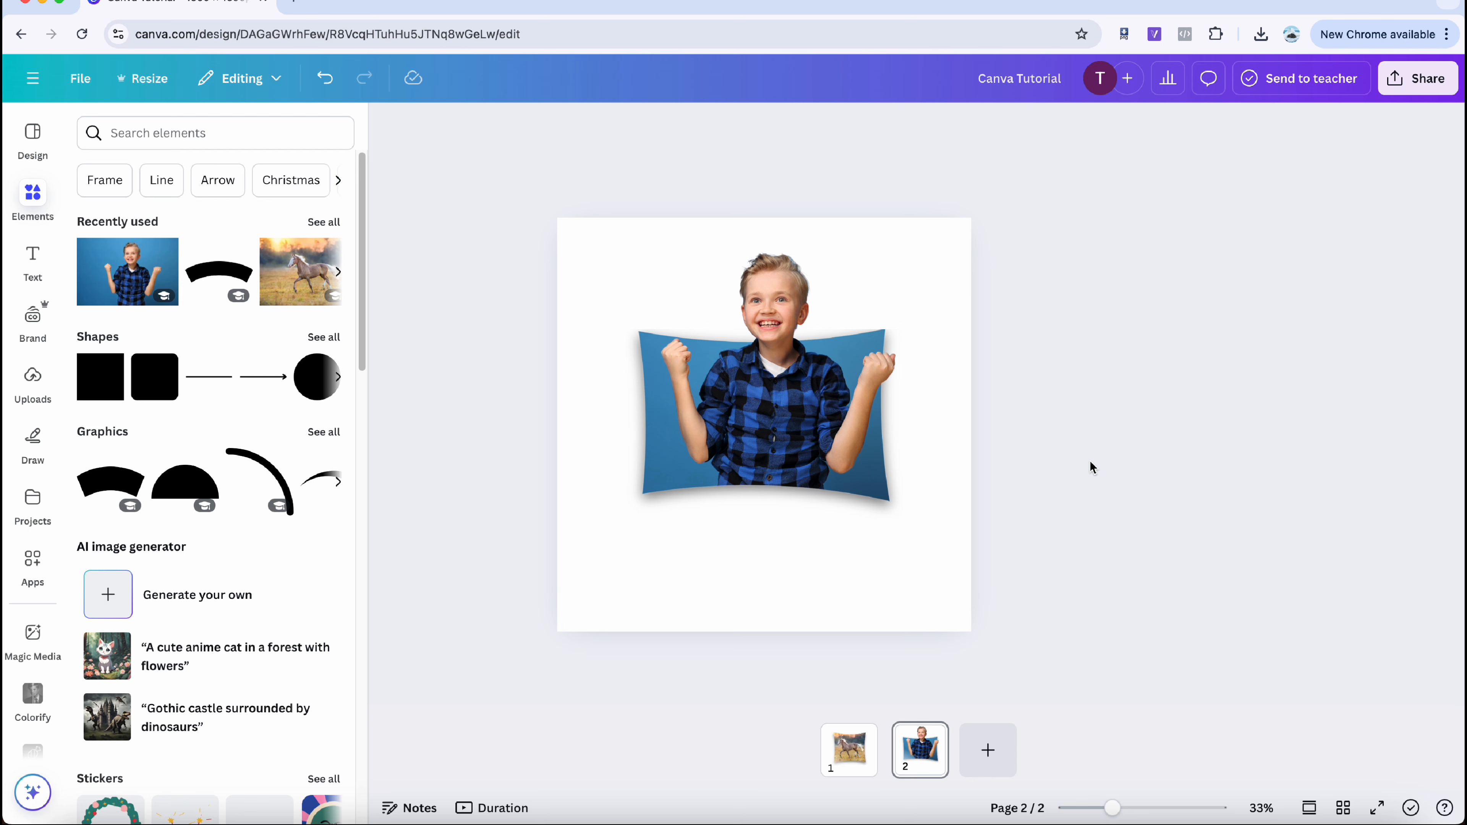
- Try several background colors on page 2, including taupe, blues from the photo and light gray
{"action": "scroll", "coordinate": [1047, 451], "scroll_direction": "up", "scroll_amount": 2}
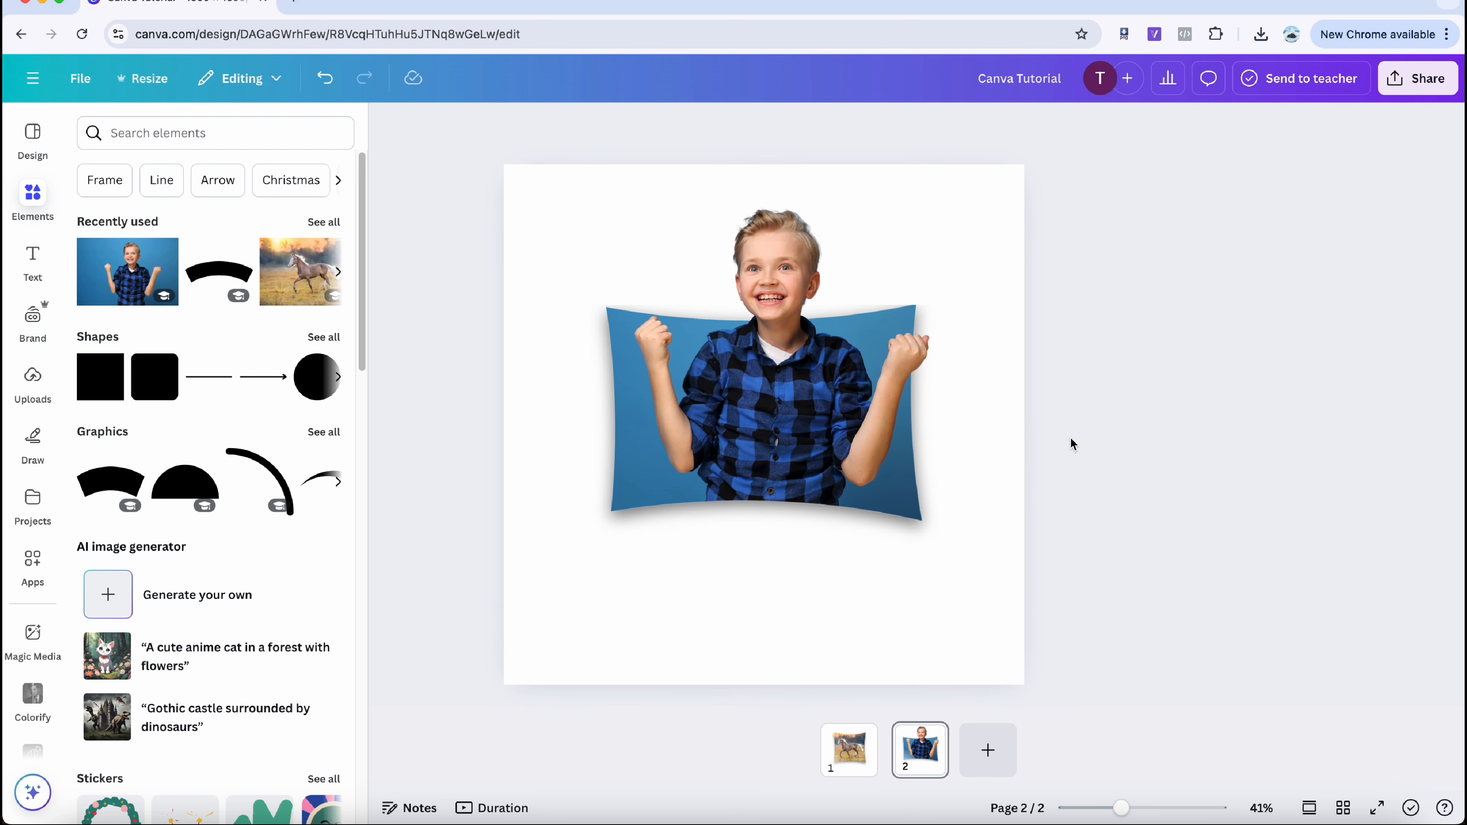
{"action": "left_click", "coordinate": [947, 639]}
{"action": "left_click", "coordinate": [796, 126]}
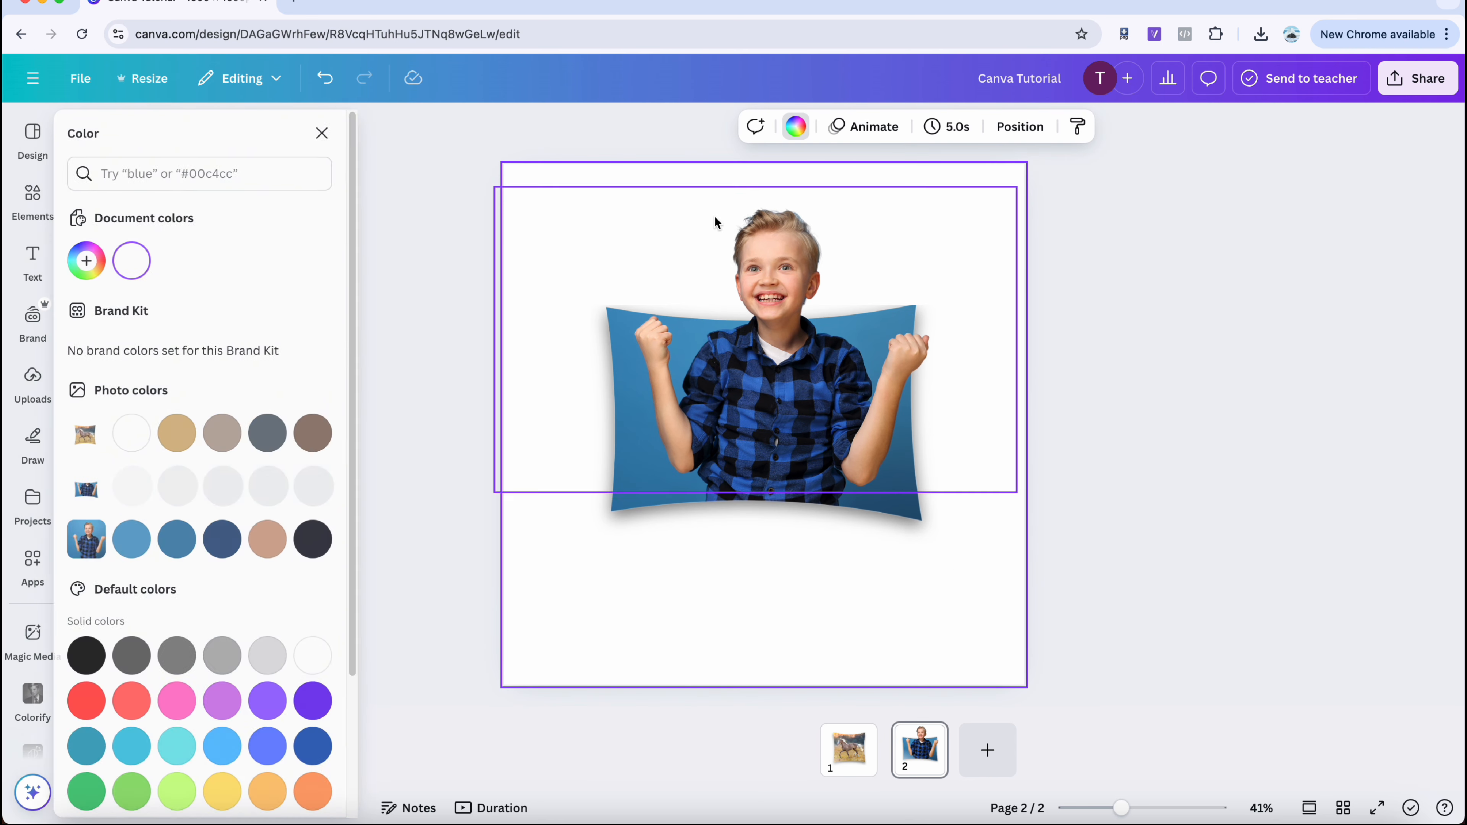
{"action": "left_click", "coordinate": [216, 438]}
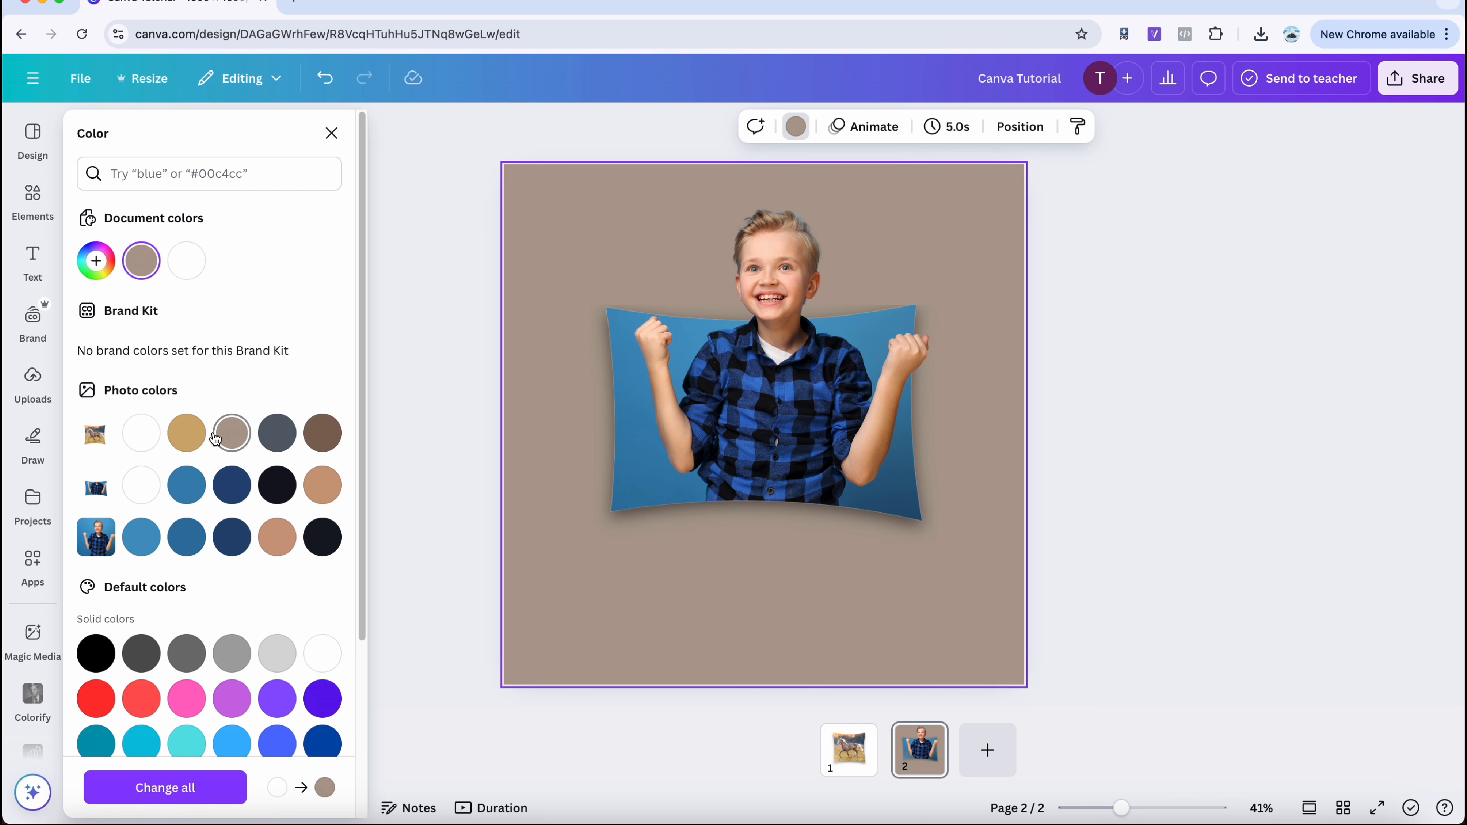
{"action": "left_click", "coordinate": [192, 437]}
{"action": "left_click", "coordinate": [187, 486]}
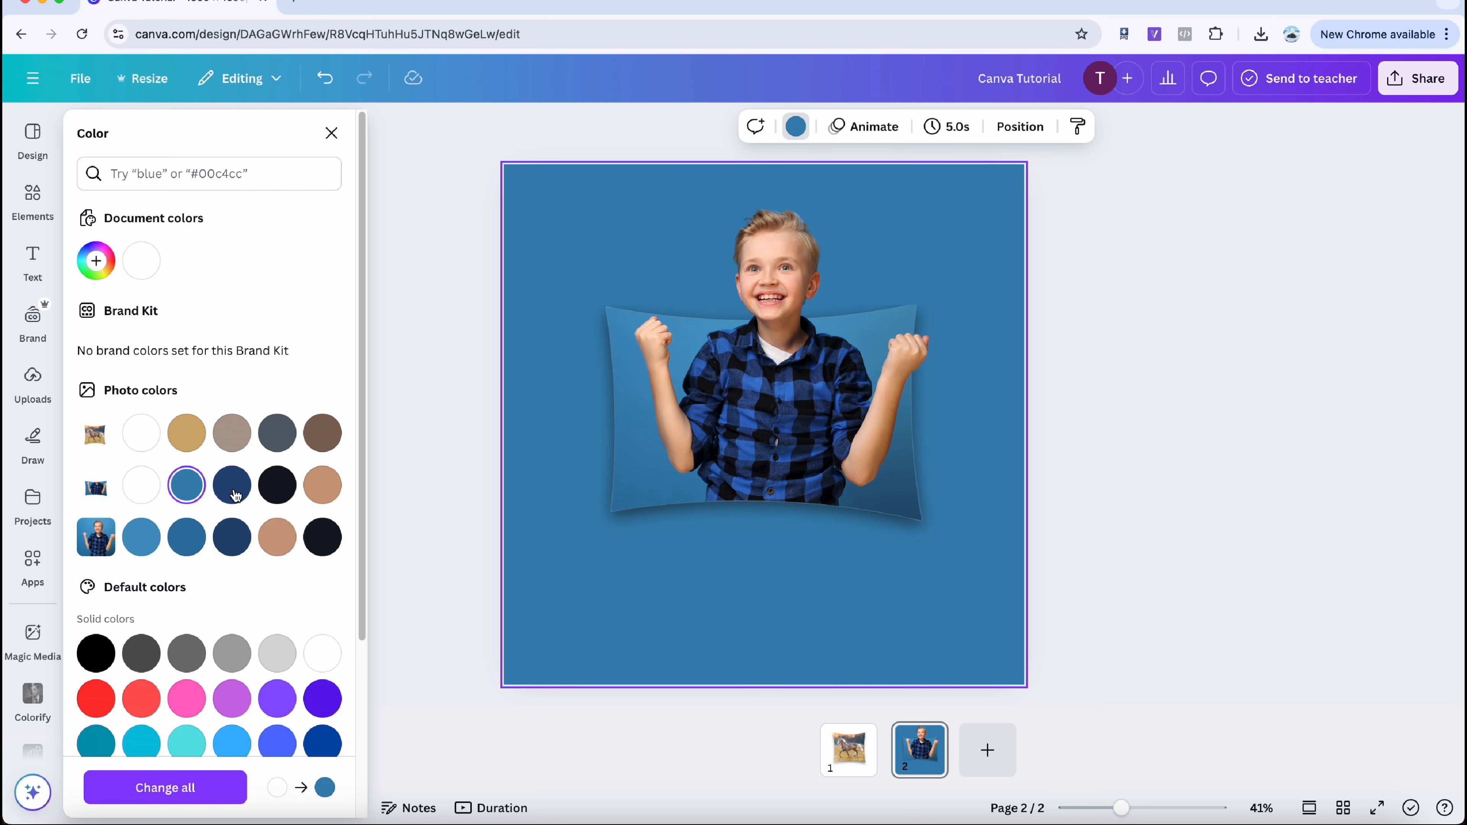
{"action": "left_click", "coordinate": [237, 492]}
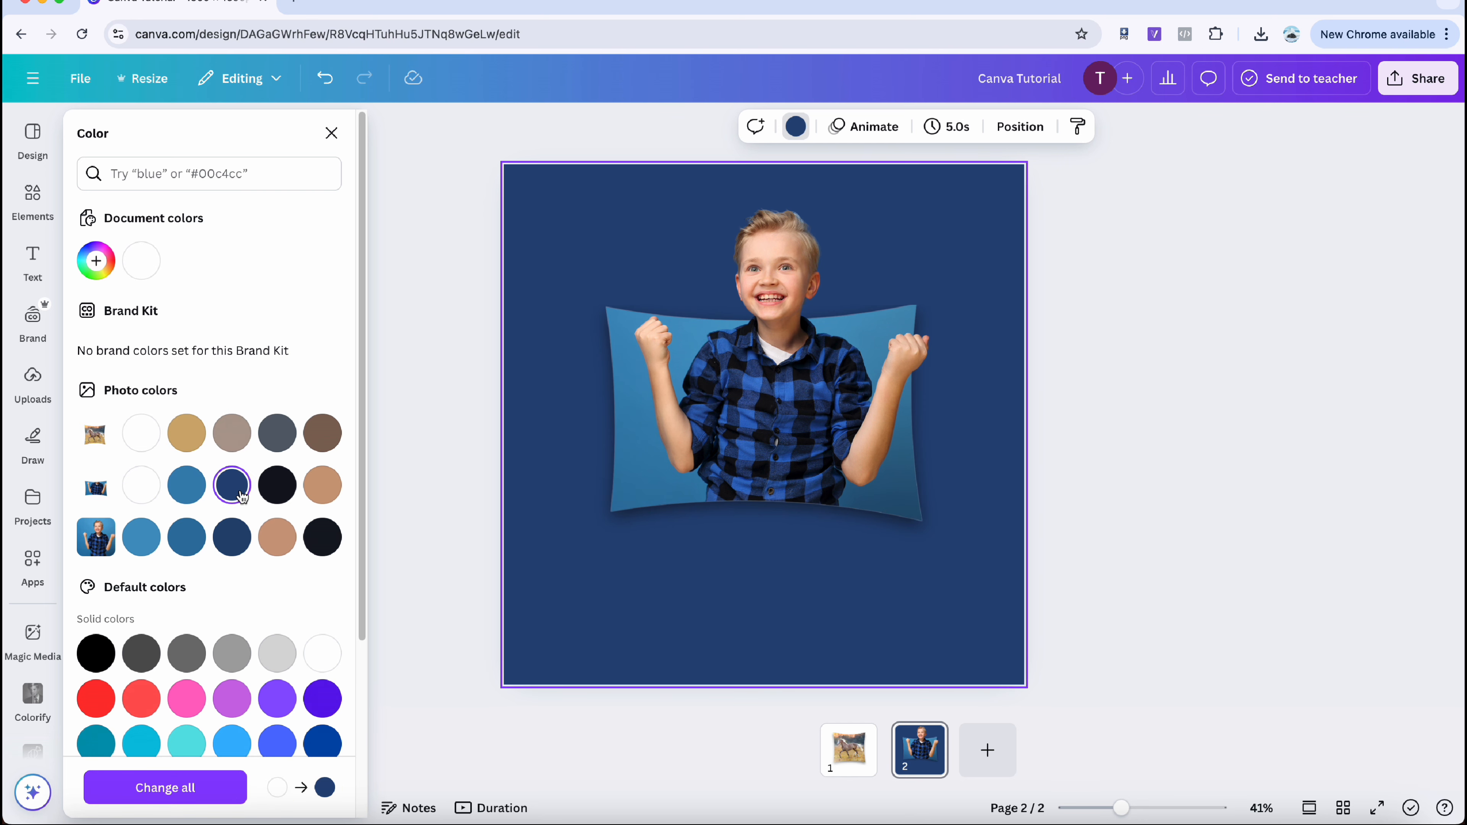
{"action": "left_click", "coordinate": [143, 536]}
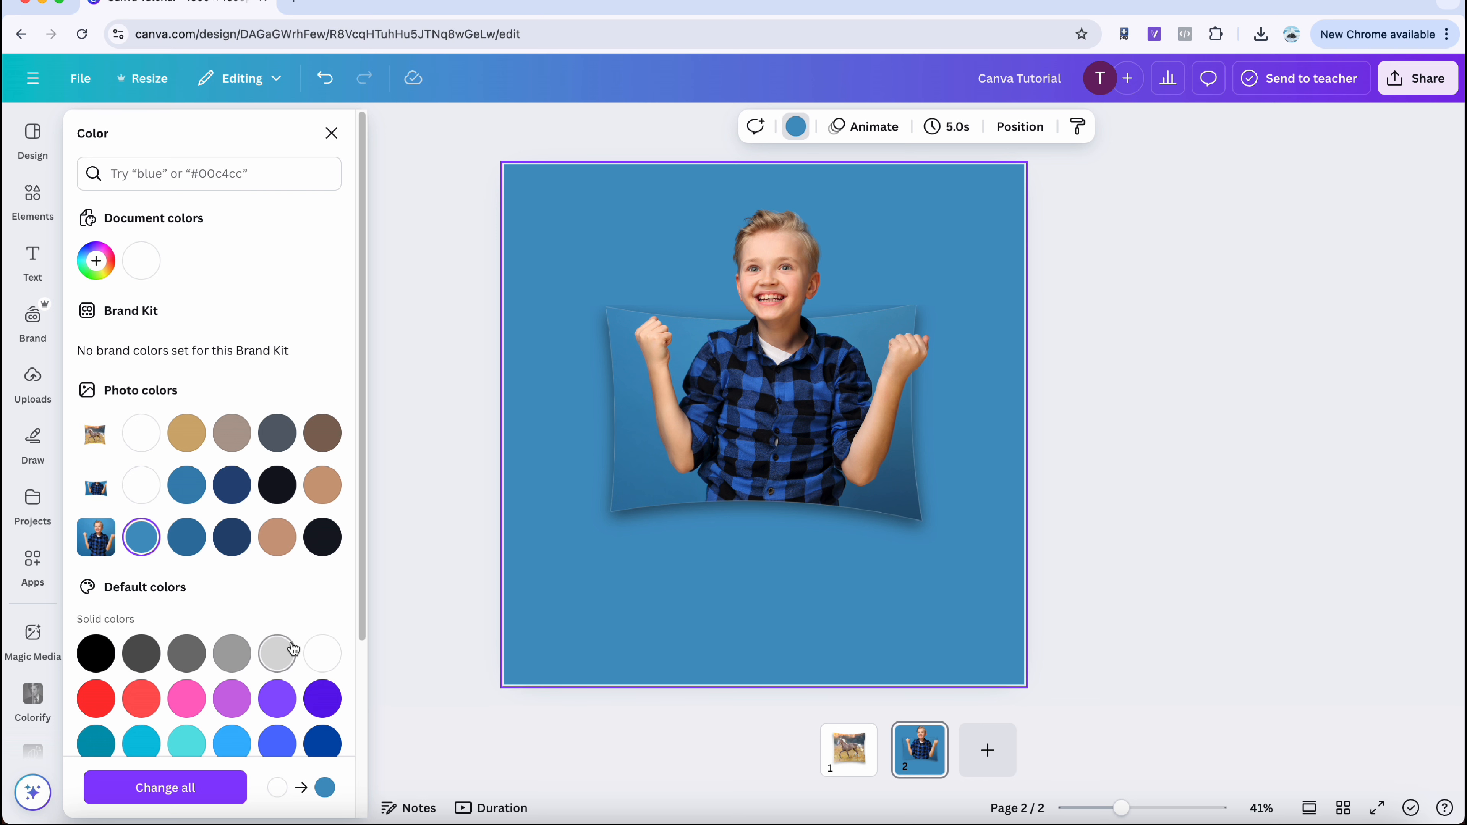
{"action": "left_click", "coordinate": [309, 653]}
{"action": "left_click", "coordinate": [277, 653]}
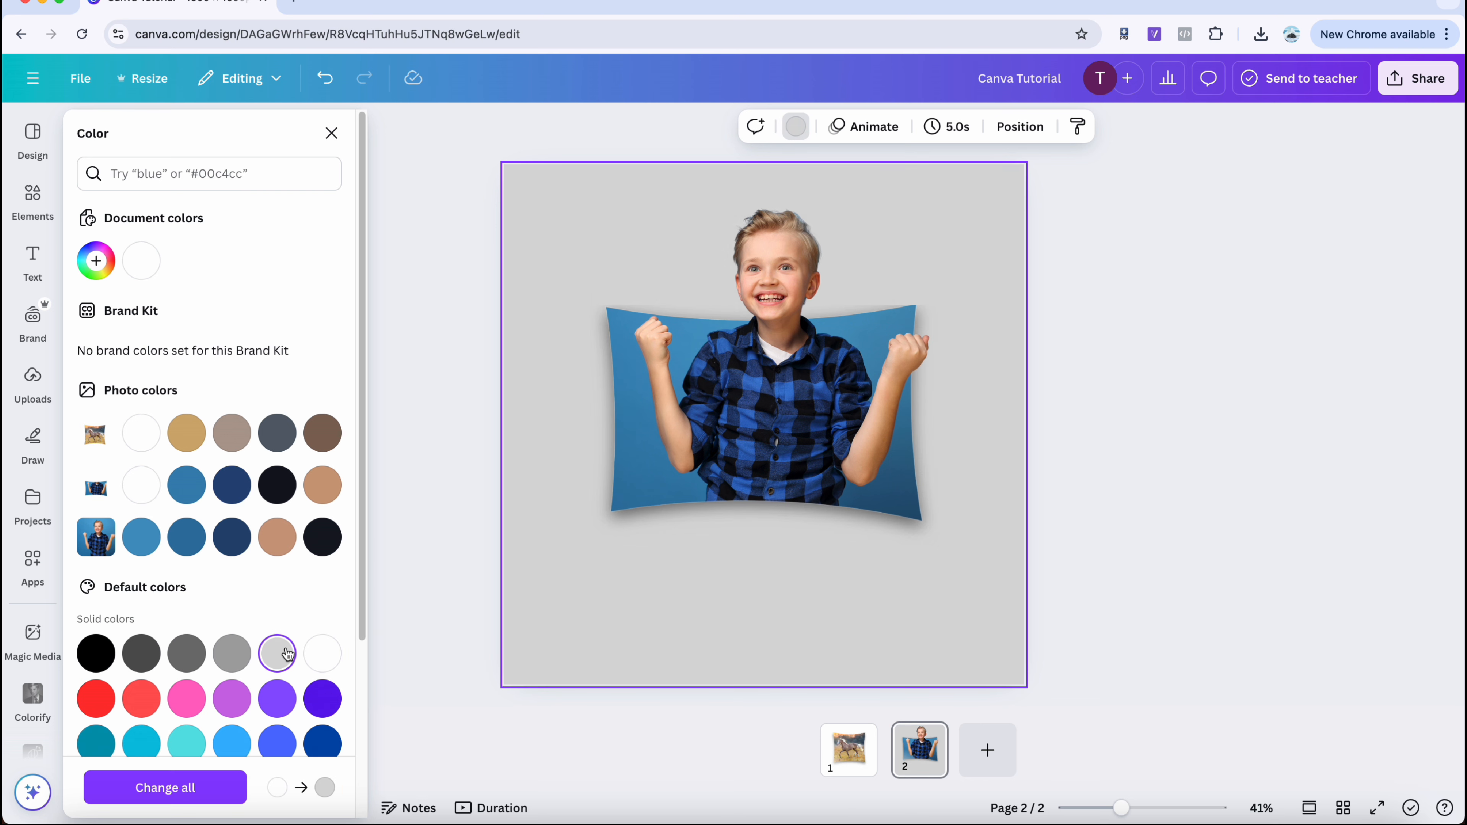
- Search the elements for "photograph background" and place the plain gray studio photo behind the boy on page 2
{"action": "left_click", "coordinate": [32, 197]}
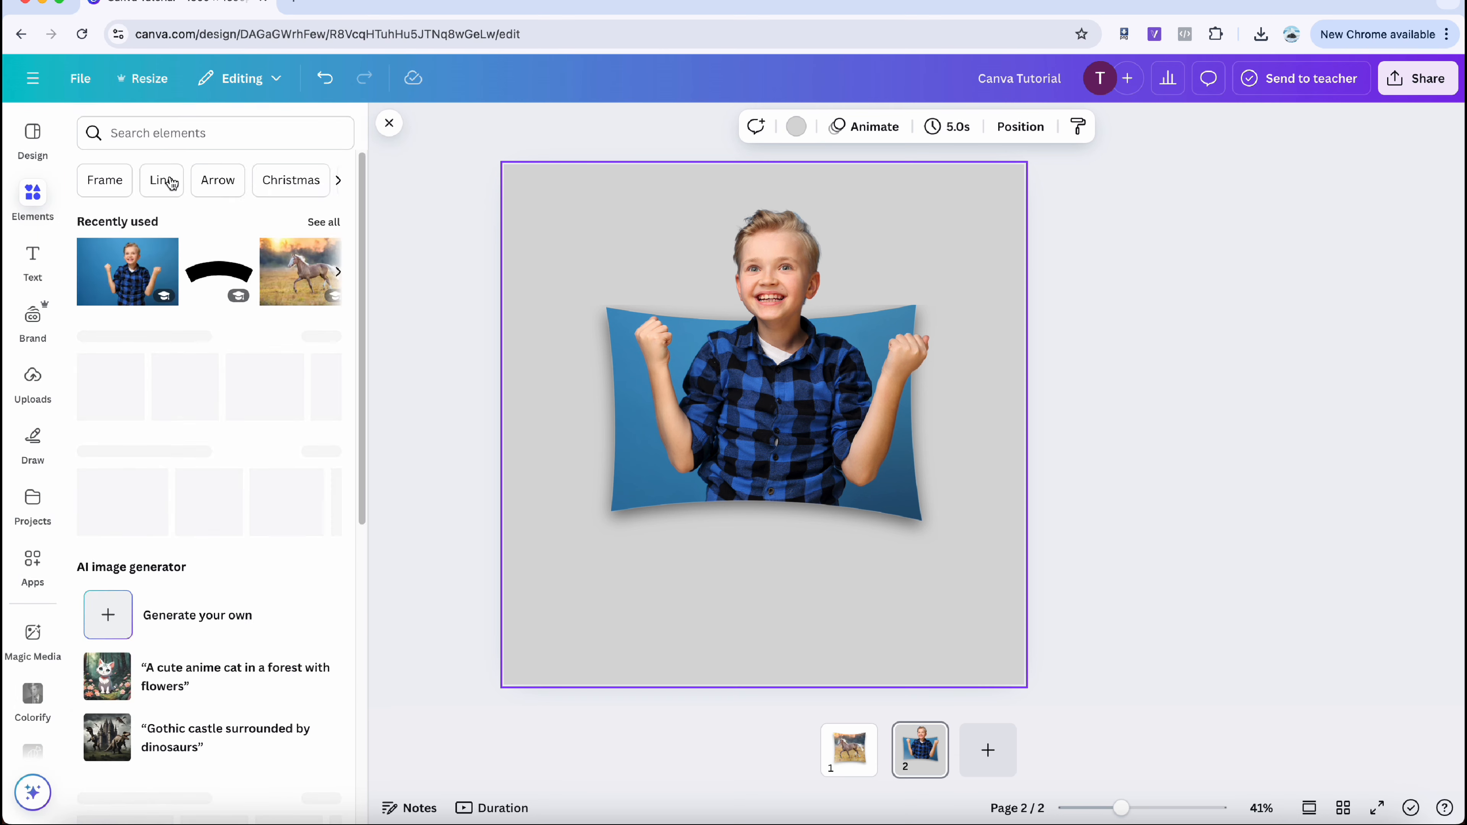
{"action": "left_click", "coordinate": [179, 136]}
{"action": "type", "text": "photo"}
{"action": "key", "text": "Down"}
{"action": "key", "text": "Return"}
{"action": "left_click_drag", "start_coordinate": [134, 529], "coordinate": [528, 590]}
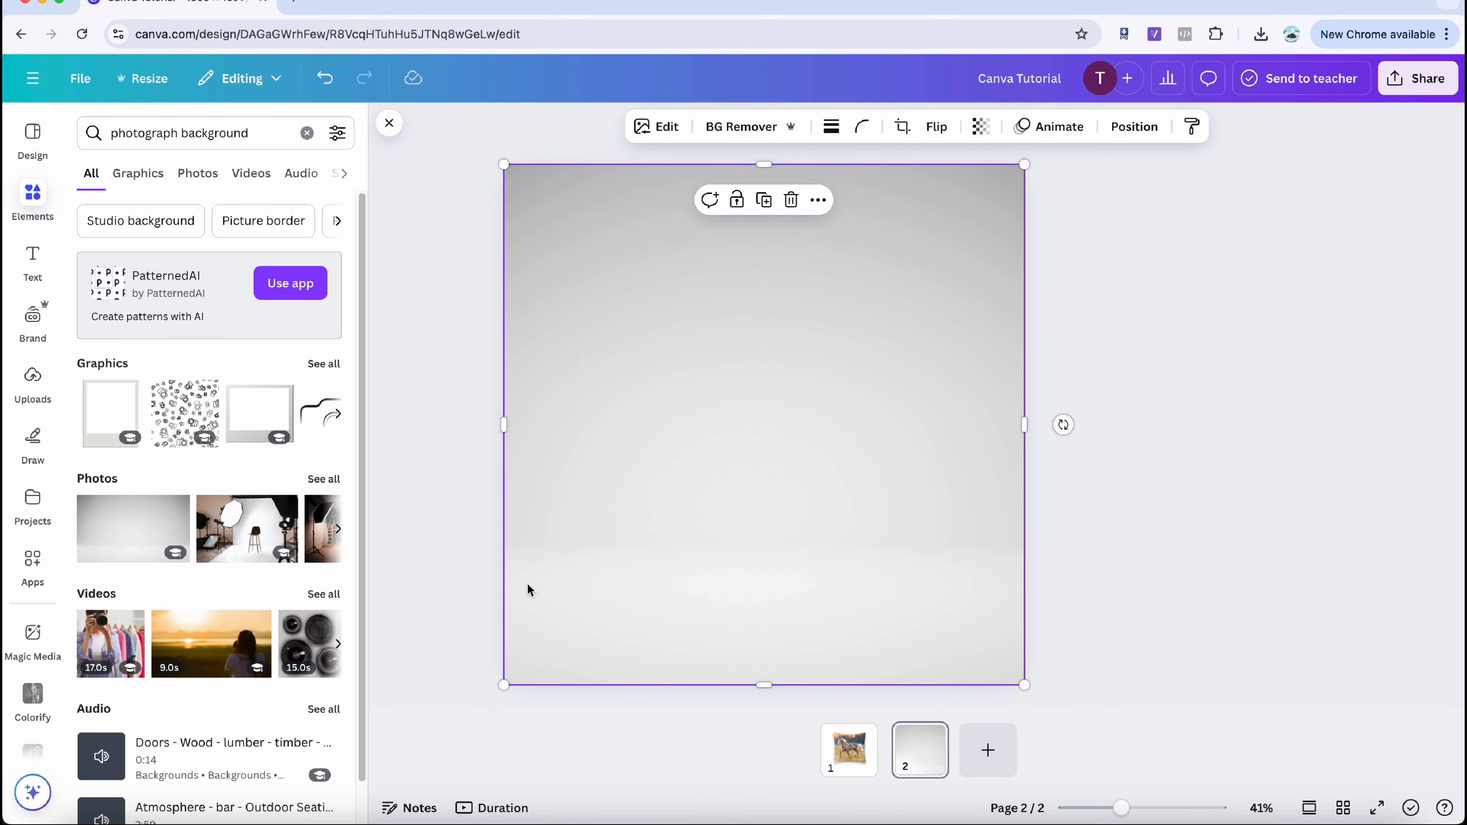
{"action": "right_click", "coordinate": [527, 590]}
{"action": "left_click", "coordinate": [623, 730]}
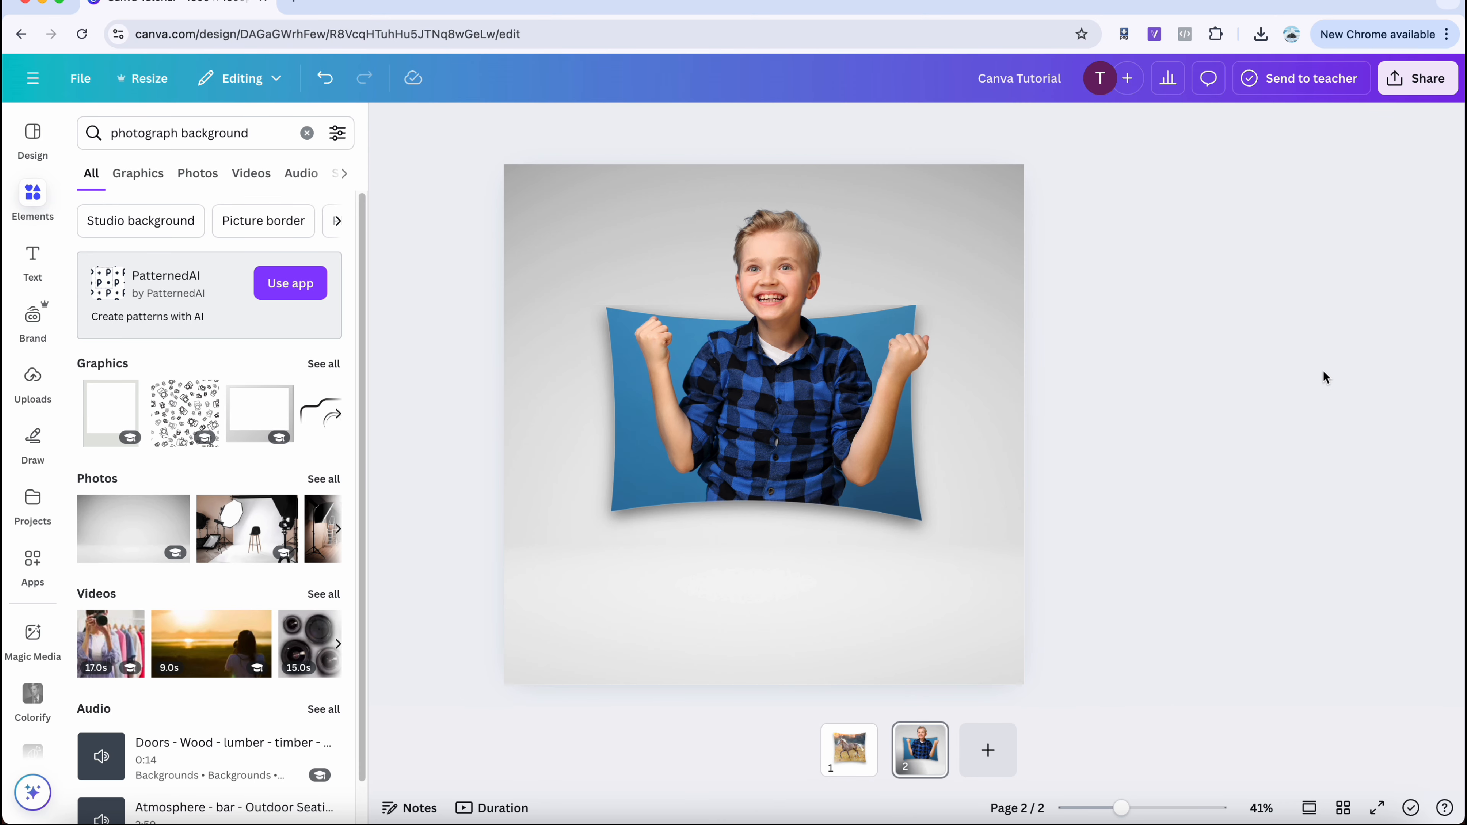
- Group the boy cutout with the curved picture, enlarge the group slightly and centre it on the studio background
{"action": "left_click_drag", "start_coordinate": [1022, 399], "coordinate": [721, 268]}
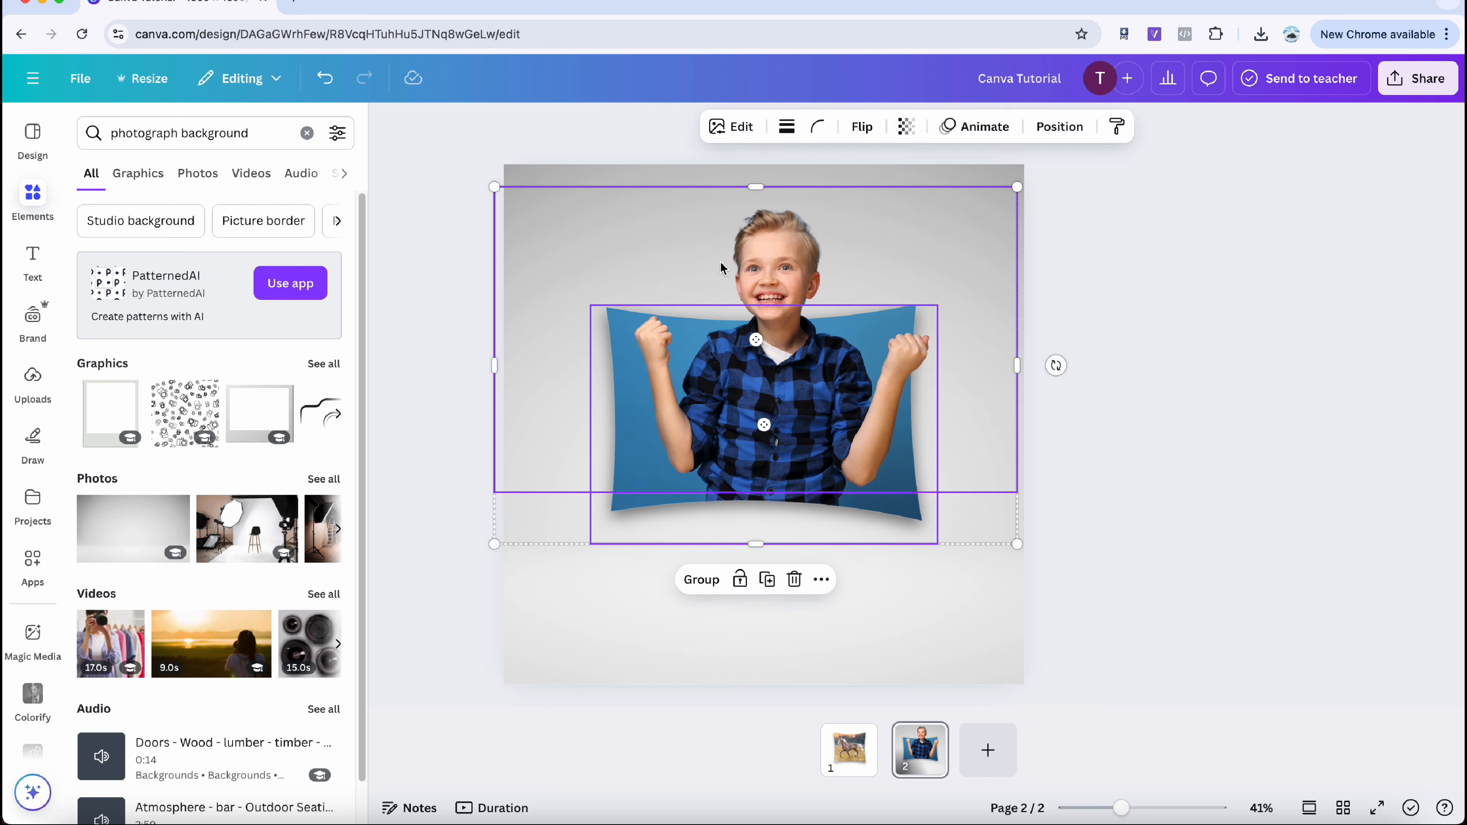
{"action": "left_click", "coordinate": [702, 580]}
{"action": "left_click_drag", "start_coordinate": [988, 226], "coordinate": [1096, 188]}
{"action": "left_click_drag", "start_coordinate": [970, 329], "coordinate": [916, 335]}
{"action": "left_click", "coordinate": [1074, 339]}
{"action": "left_click_drag", "start_coordinate": [937, 421], "coordinate": [942, 432]}
{"action": "left_click", "coordinate": [1091, 398]}
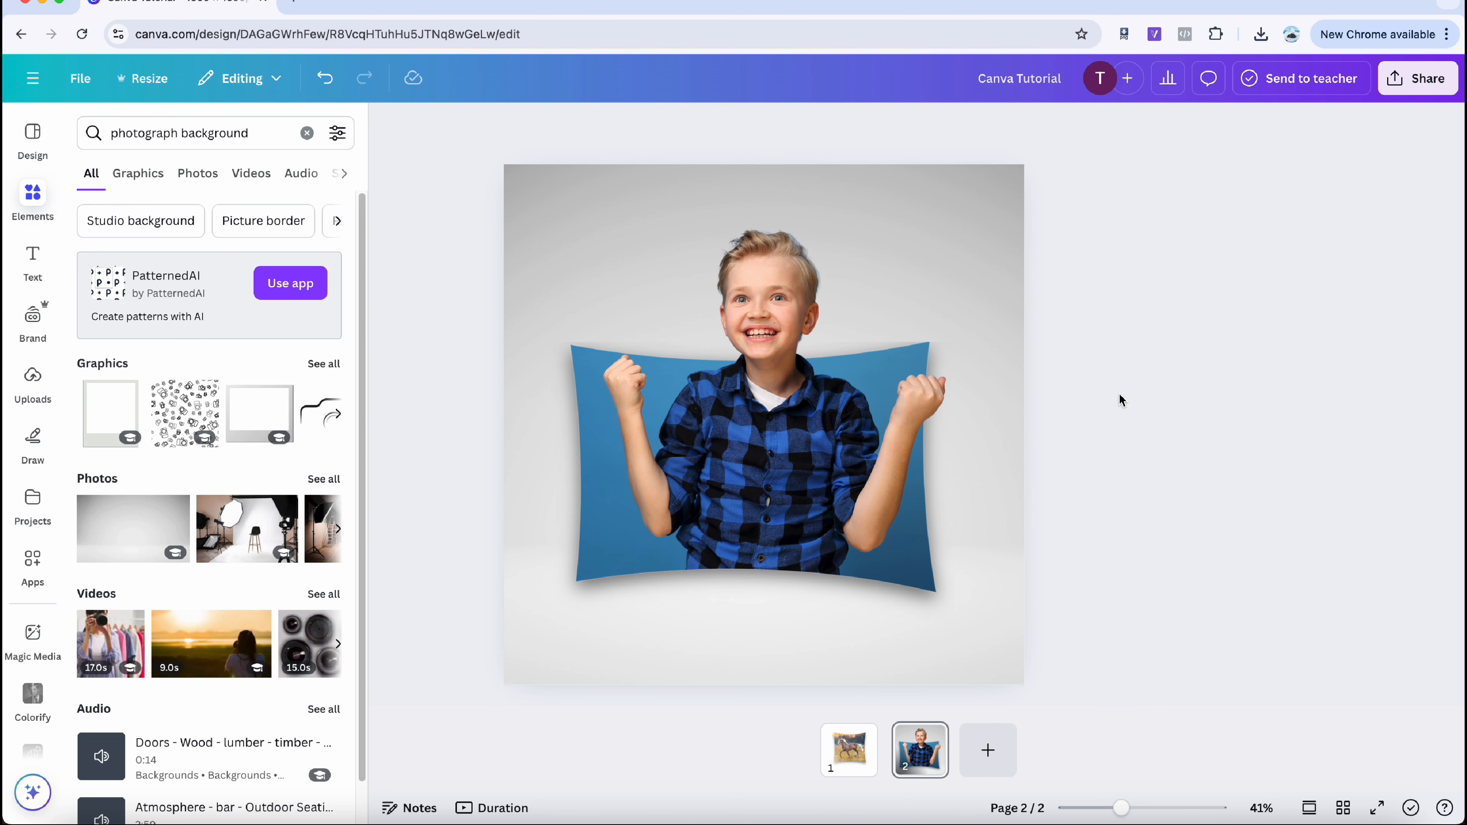